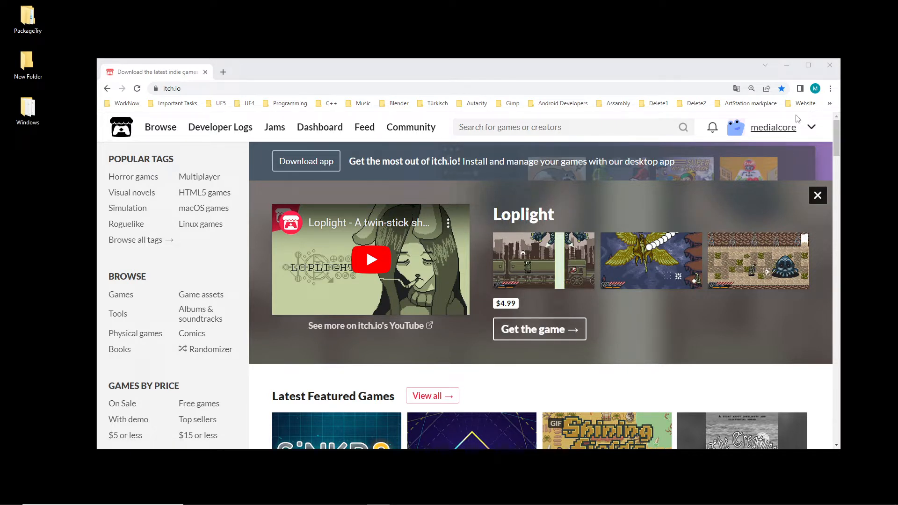
Step: Open the Jumi Jumi Ha project for editing from the creator dashboard
click(781, 135)
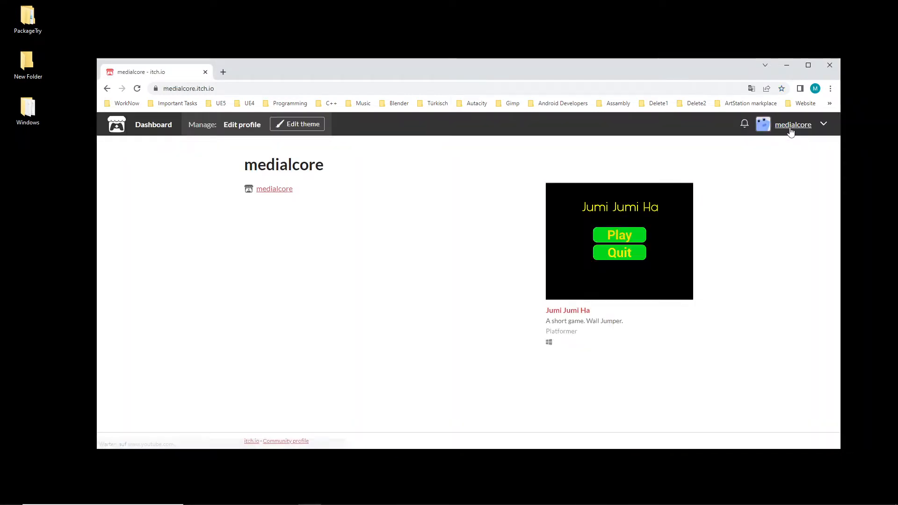
click(823, 125)
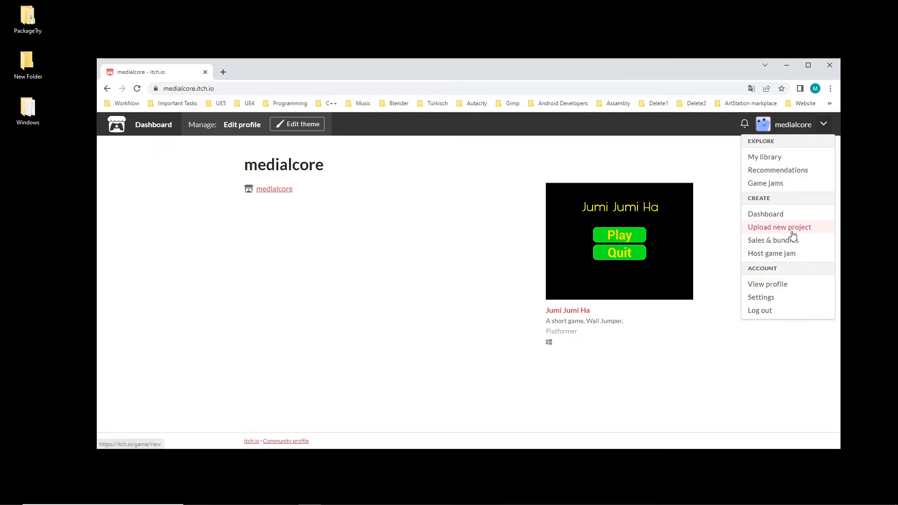
click(775, 216)
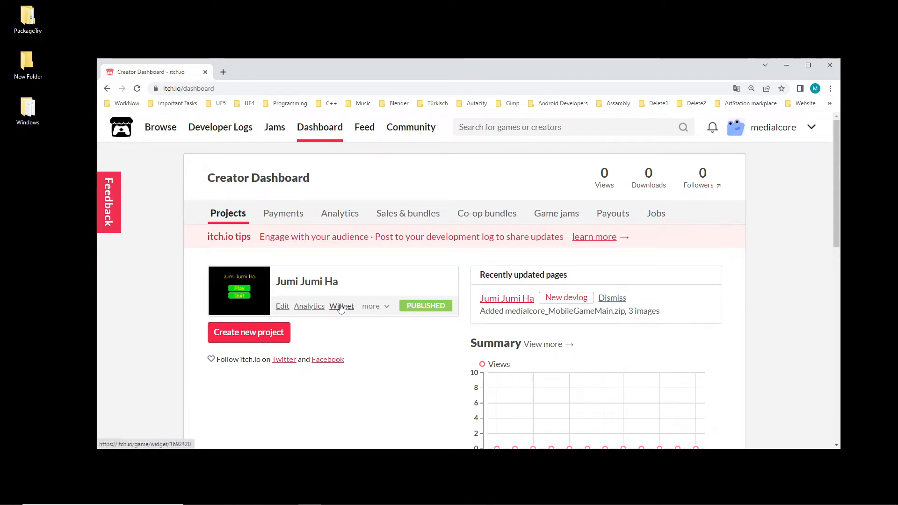
scroll(340, 303, down, 1)
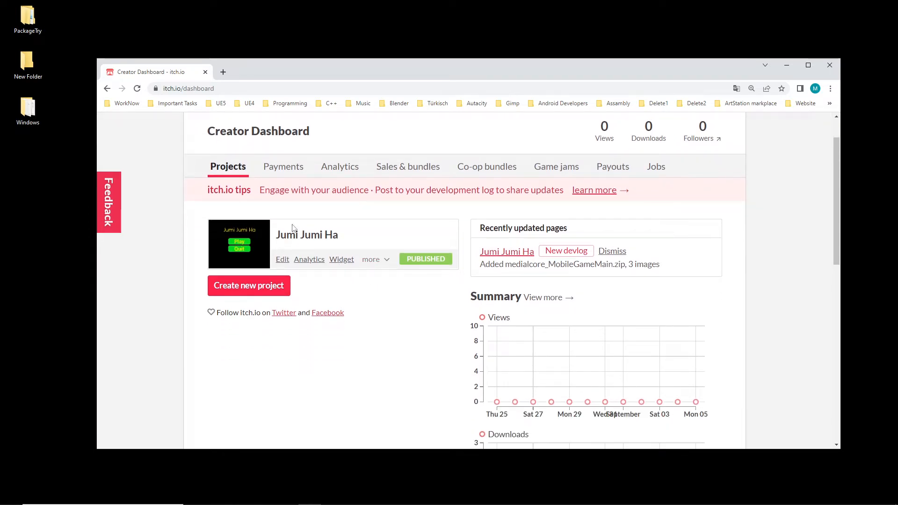
click(282, 260)
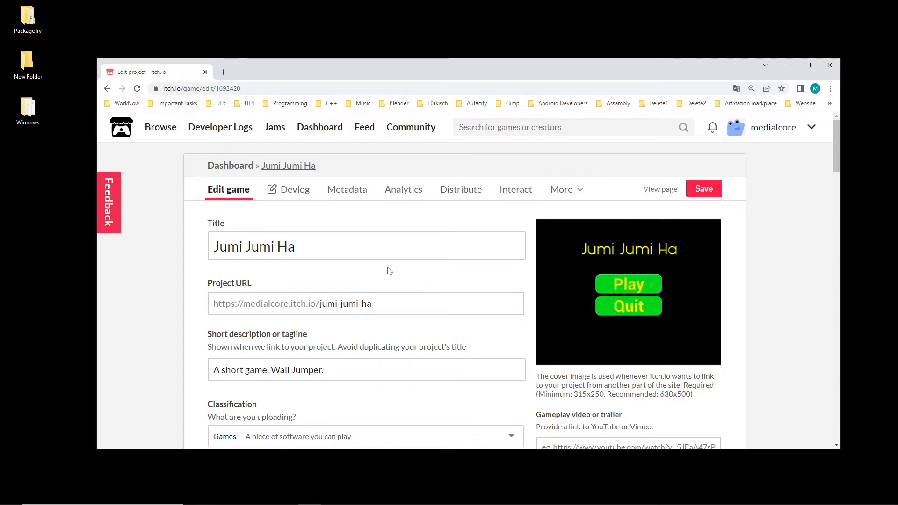
Step: Examine the project's uploads, screenshots and description, including the file types available for medialcore_MobileGameMain.zip
scroll(382, 274, down, 13)
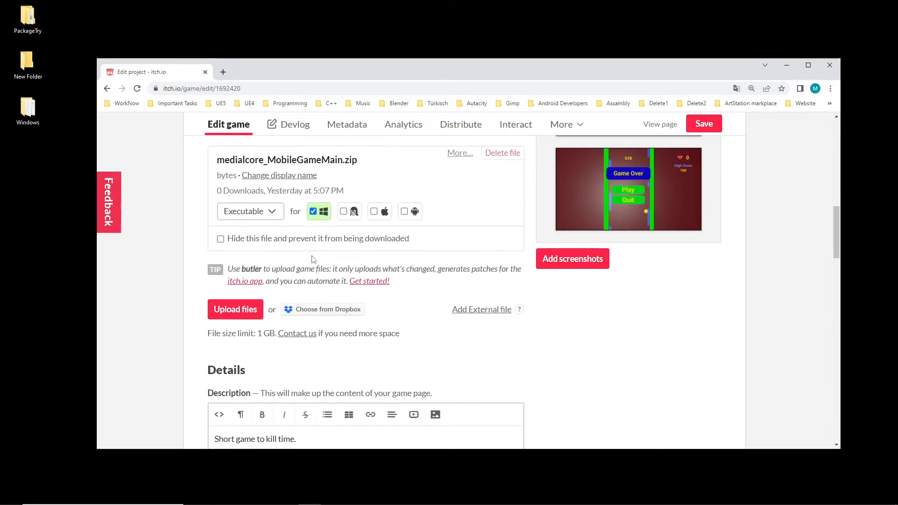
scroll(392, 306, up, 2)
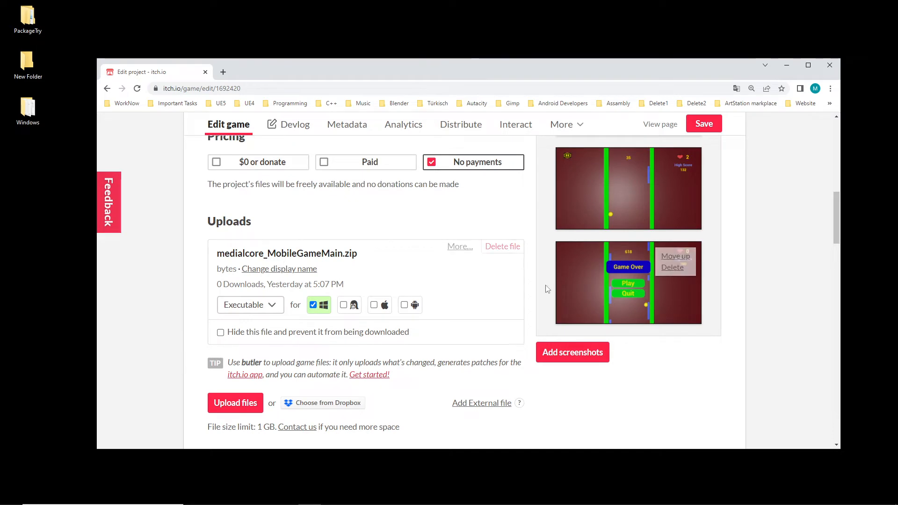
scroll(485, 338, down, 3)
scroll(485, 338, down, 9)
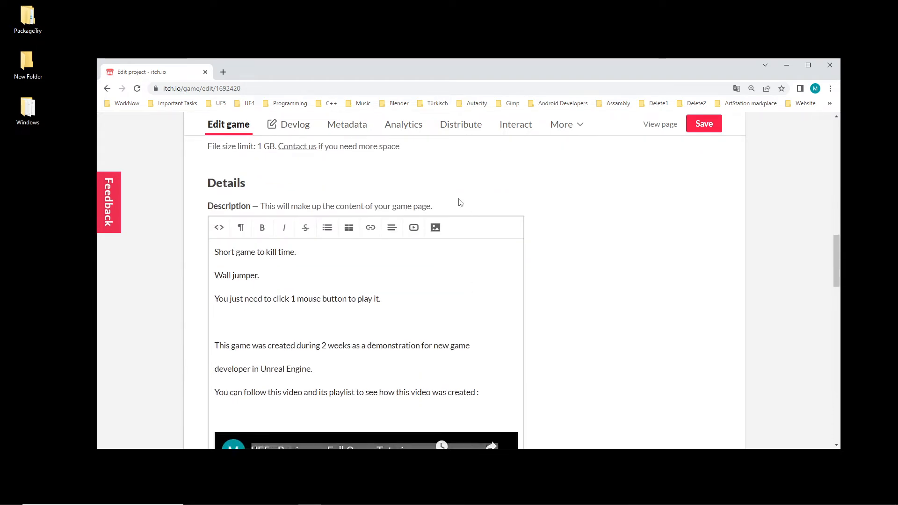
scroll(515, 262, up, 7)
scroll(558, 289, up, 4)
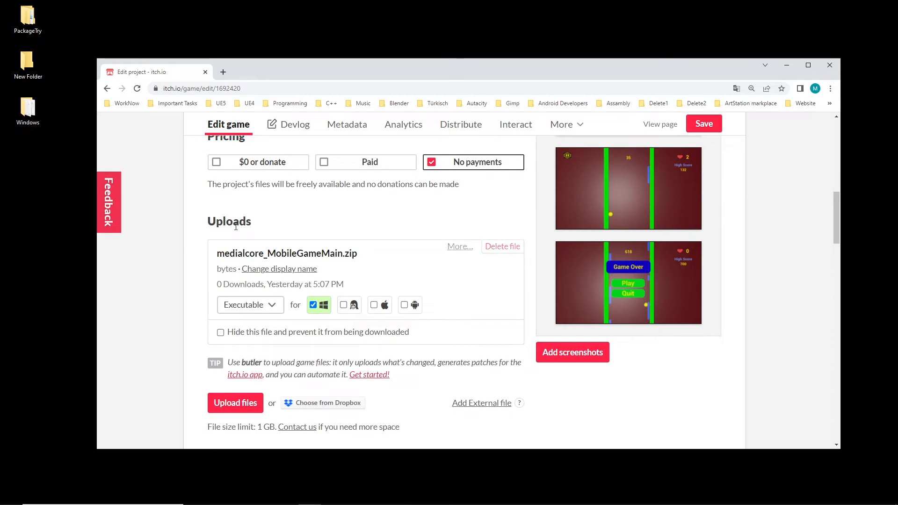
drag(268, 225, 192, 224)
click(293, 224)
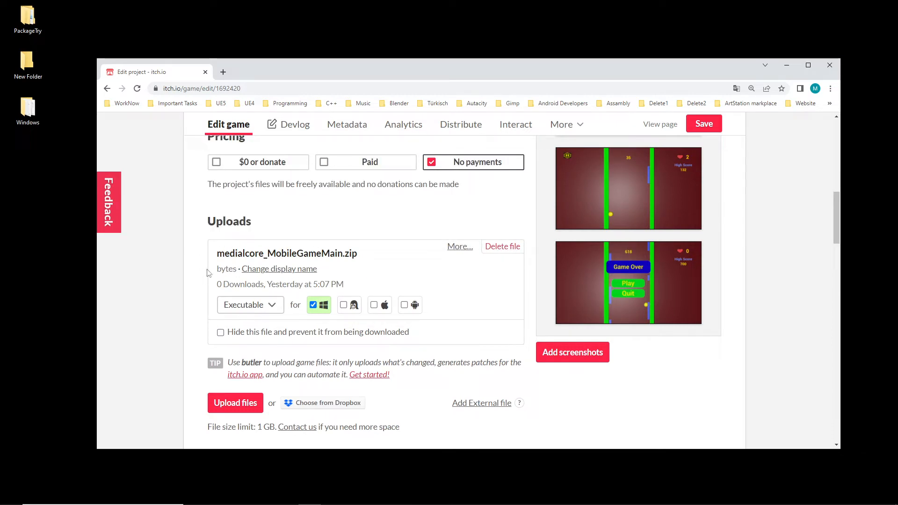
click(255, 310)
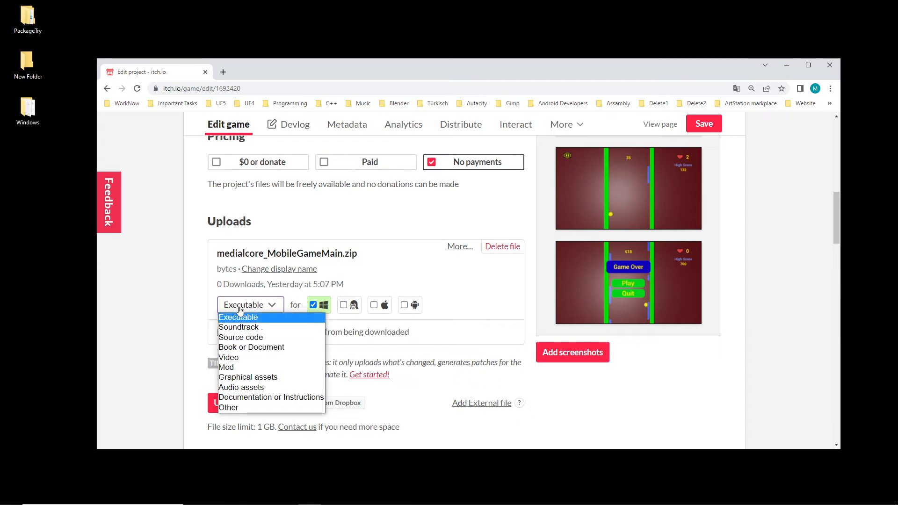
click(188, 300)
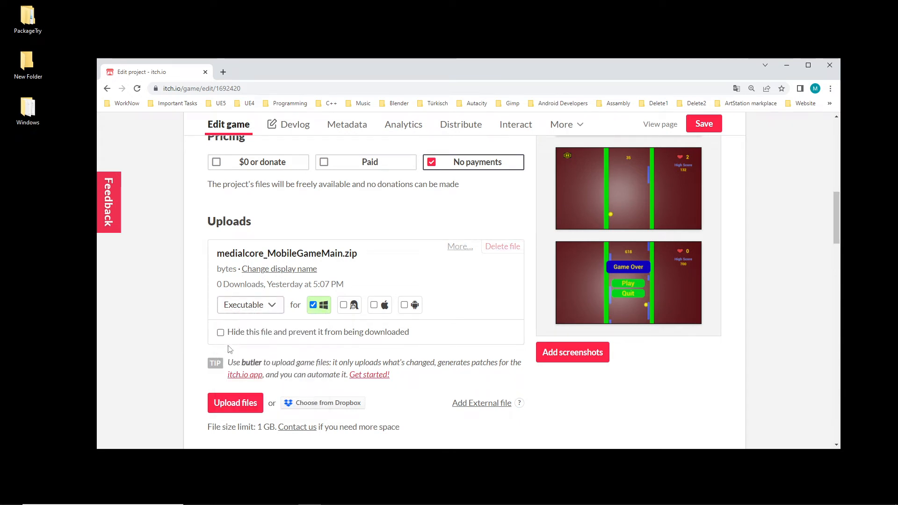
Step: Review the project's pricing, description, title and URL, and the download and install instructions
scroll(262, 304, up, 3)
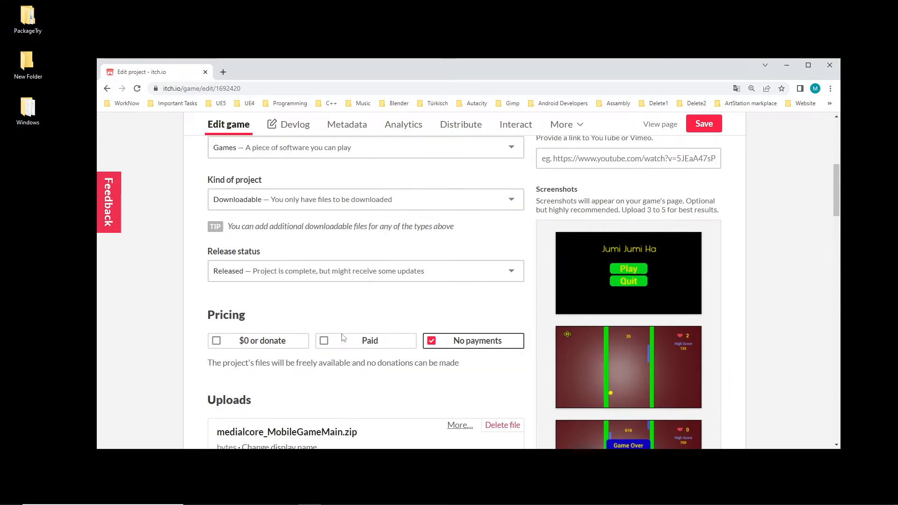
scroll(297, 283, down, 10)
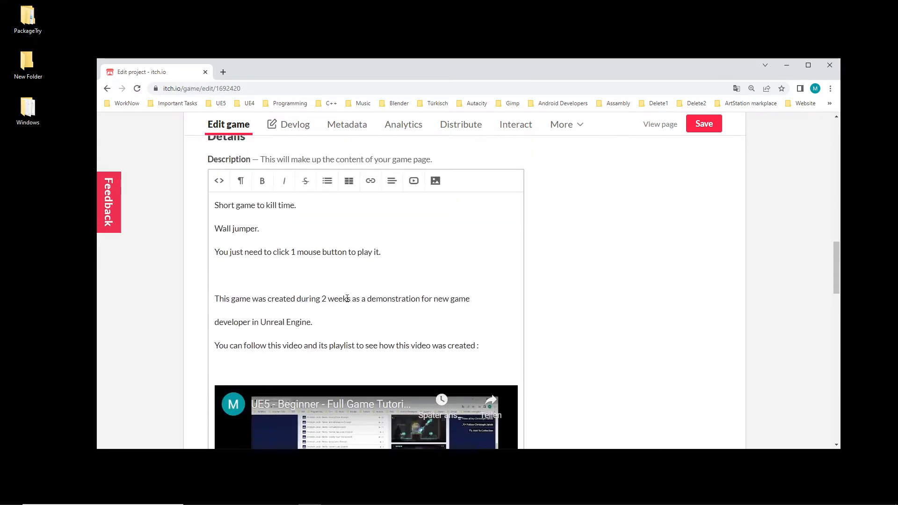
scroll(347, 298, up, 15)
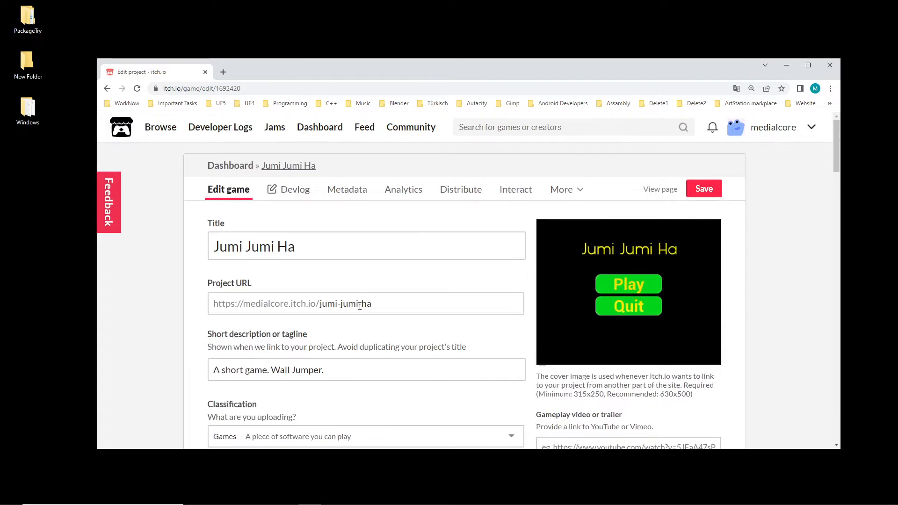
scroll(362, 308, down, 20)
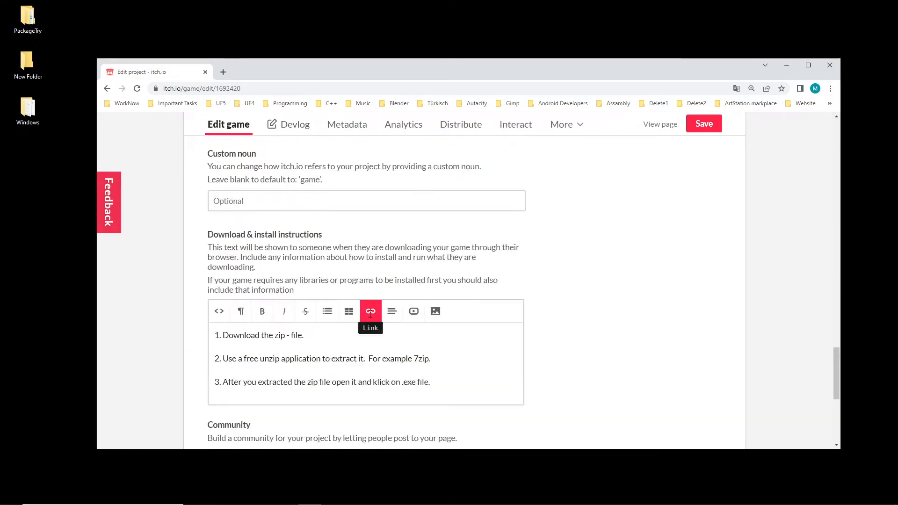
scroll(371, 317, down, 2)
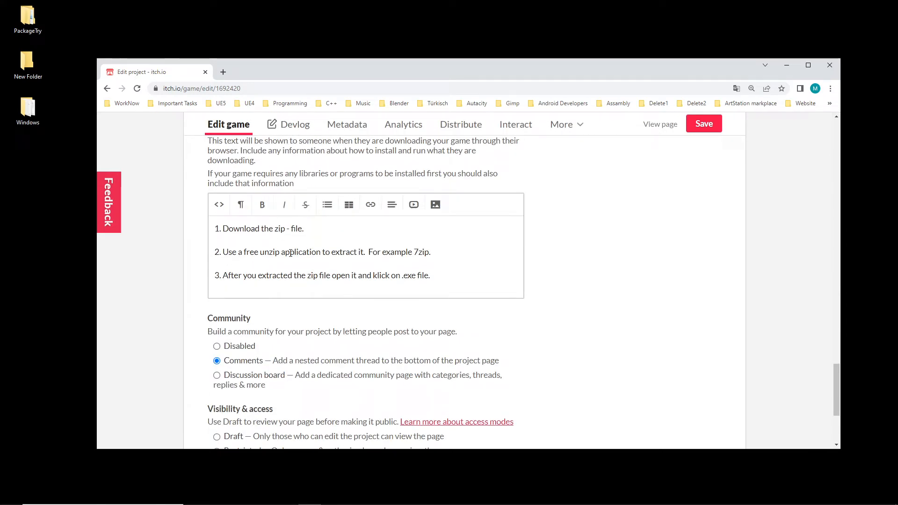
scroll(408, 290, up, 20)
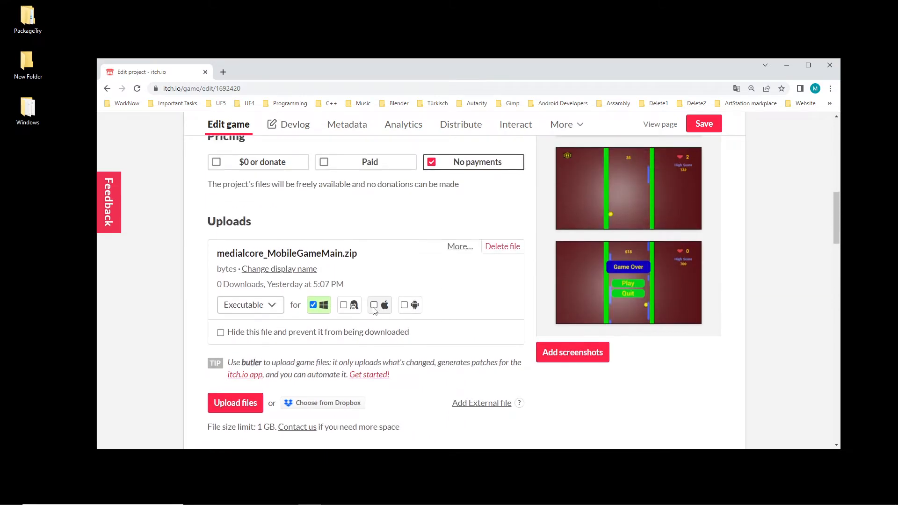
Step: Choose Executable as the file type of medialcore_MobileGameMain.zip, with Windows as its platform
click(238, 305)
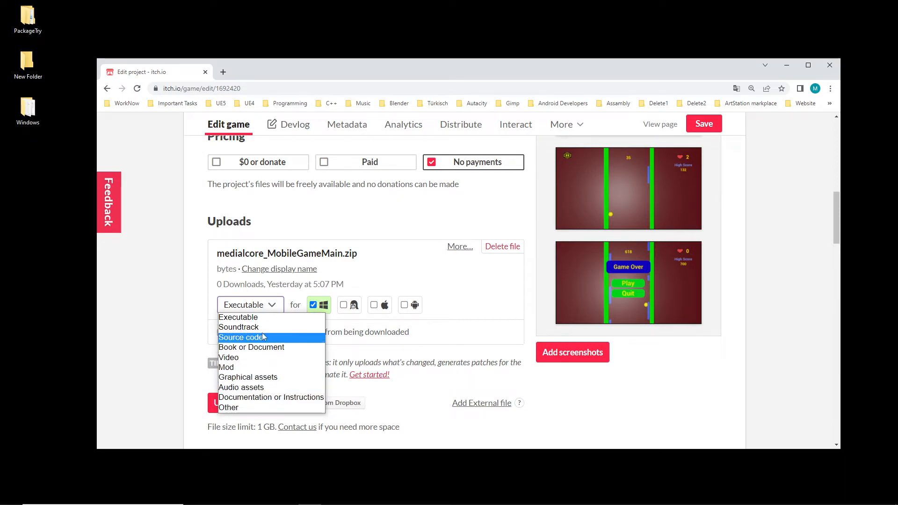
click(256, 319)
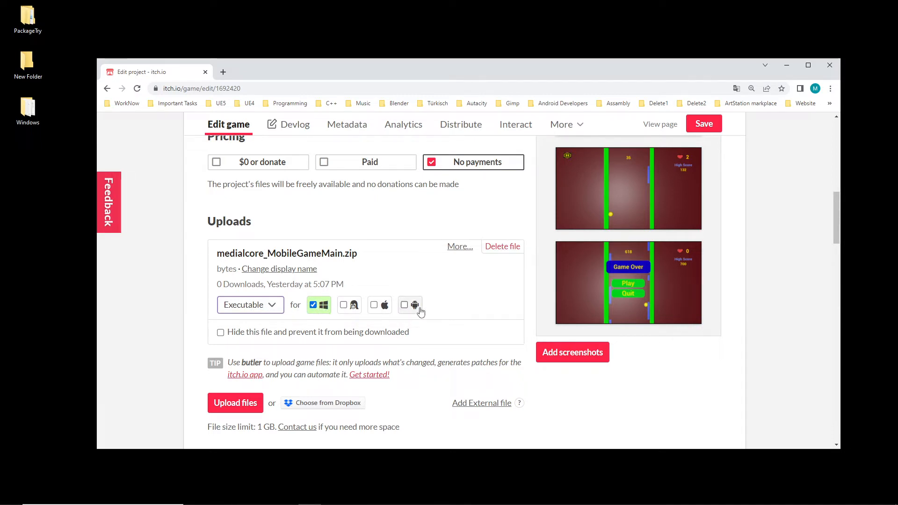
click(313, 305)
Step: Check the uploaded zip file's details and the surrounding upload, pricing and title sections of the project form
scroll(263, 288, down, 5)
scroll(276, 322, up, 4)
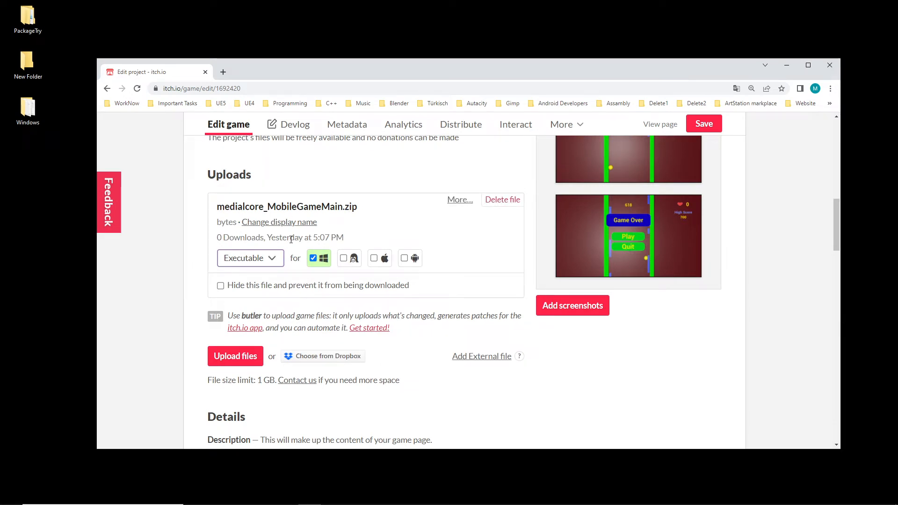
mouse_move(282, 241)
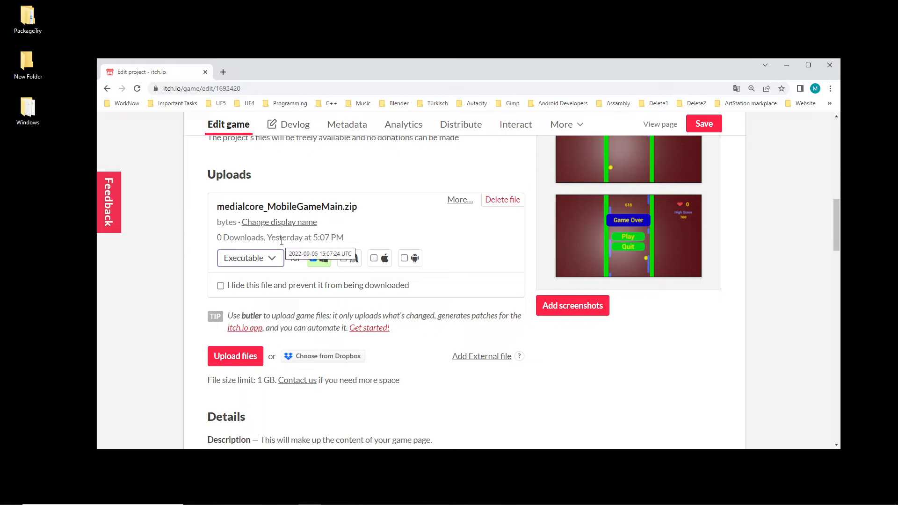
scroll(311, 259, down, 5)
scroll(336, 276, up, 8)
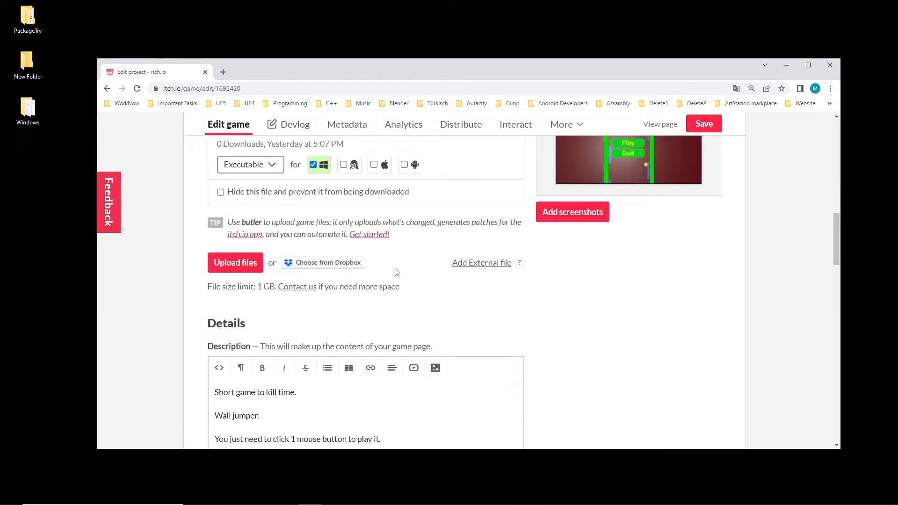
scroll(397, 272, up, 15)
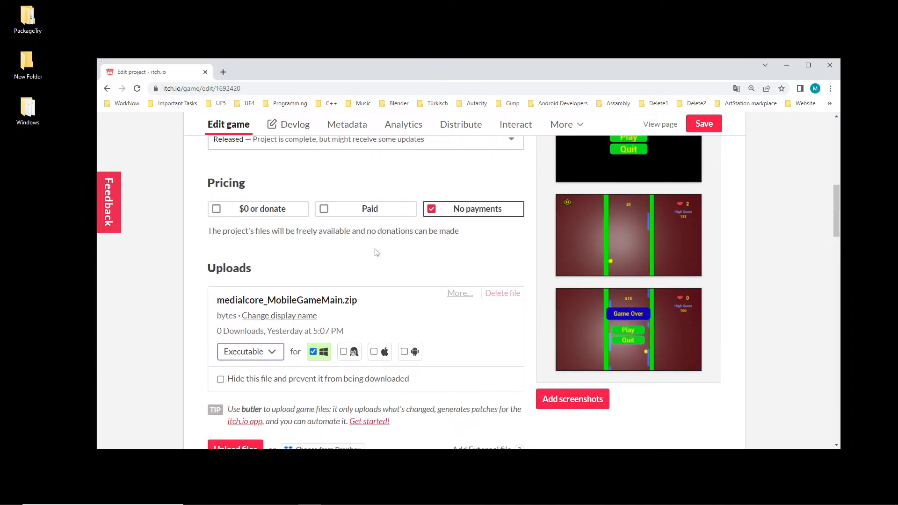
scroll(355, 249, up, 2)
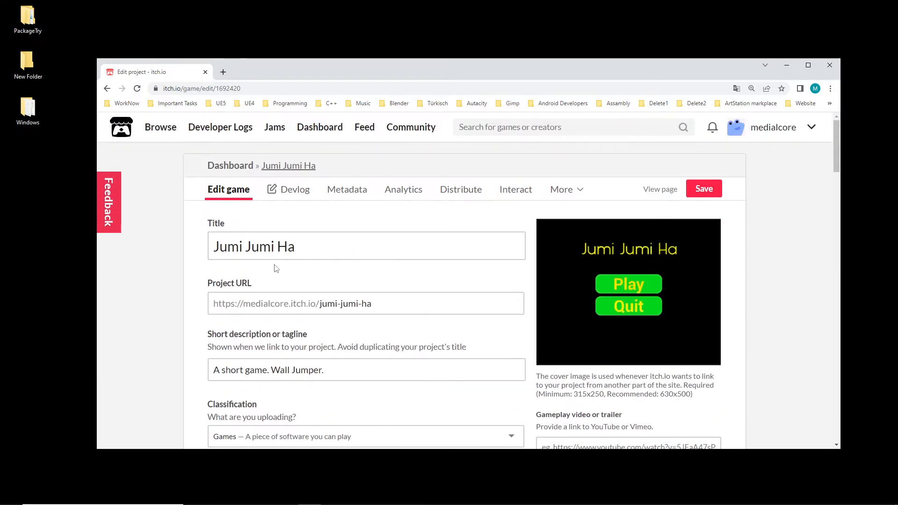
scroll(290, 257, down, 3)
scroll(303, 266, up, 3)
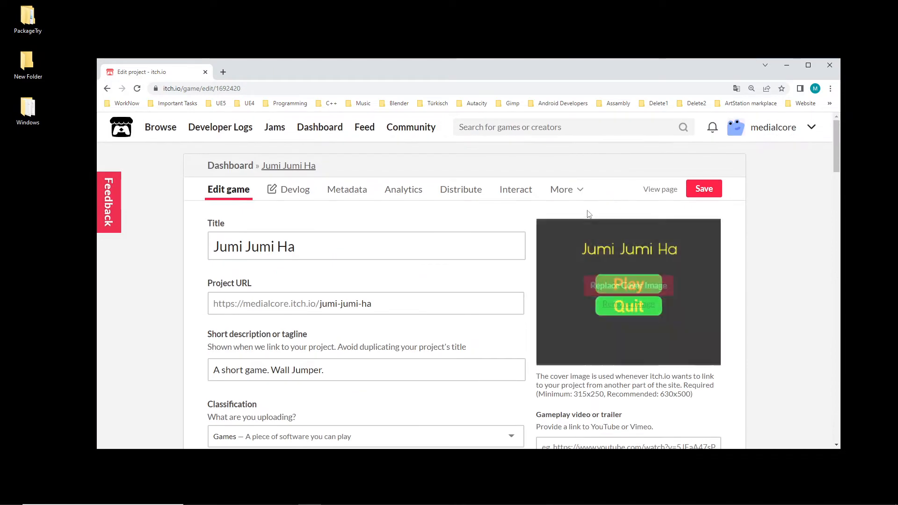
Step: Examine the cover image, gameplay video and screenshot sections, and the game description with its embedded YouTube tutorial video
mouse_move(621, 237)
scroll(642, 292, down, 4)
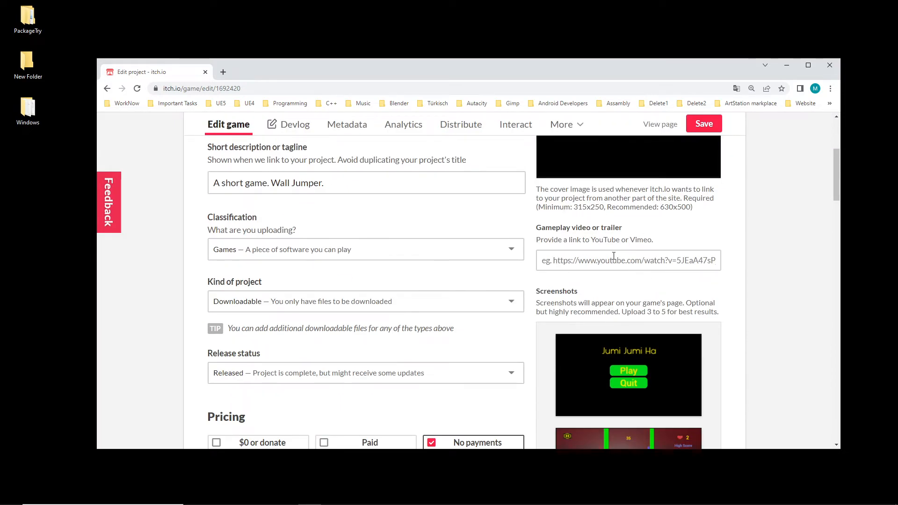
scroll(639, 283, down, 4)
scroll(394, 341, down, 7)
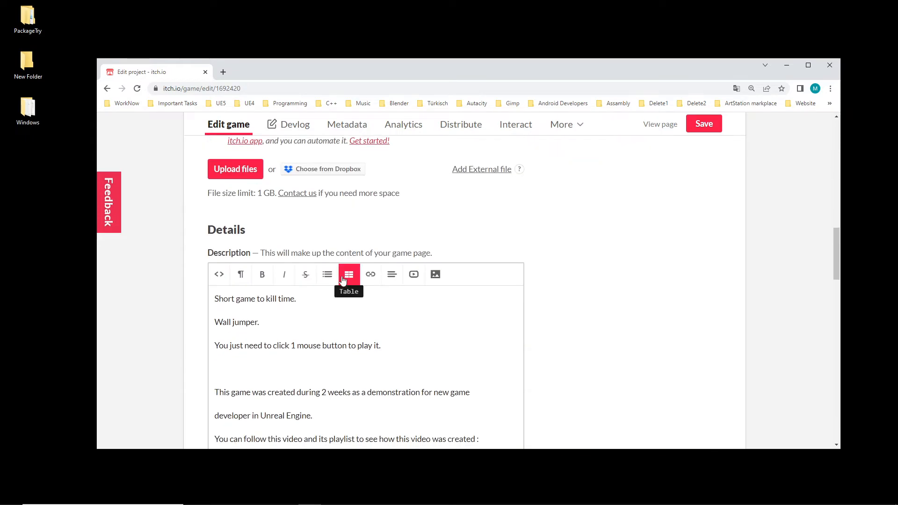
scroll(328, 276, up, 5)
scroll(300, 286, down, 7)
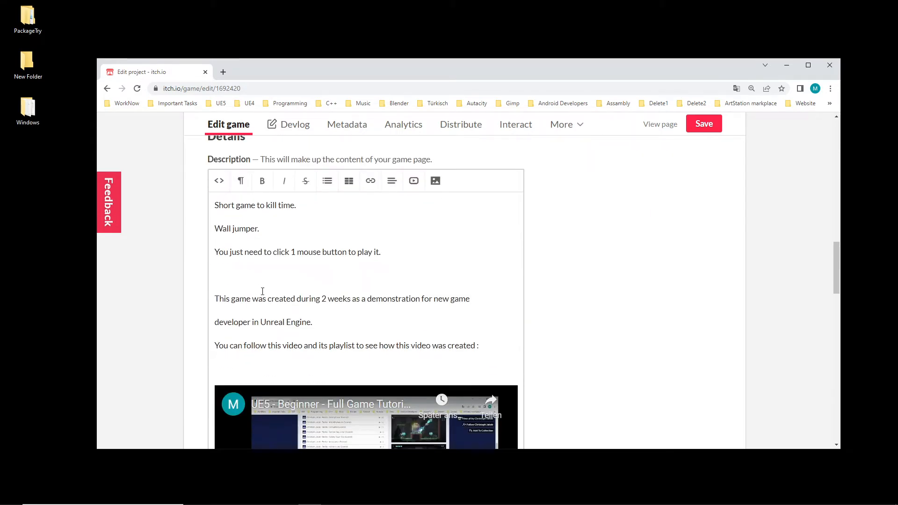
scroll(280, 303, down, 3)
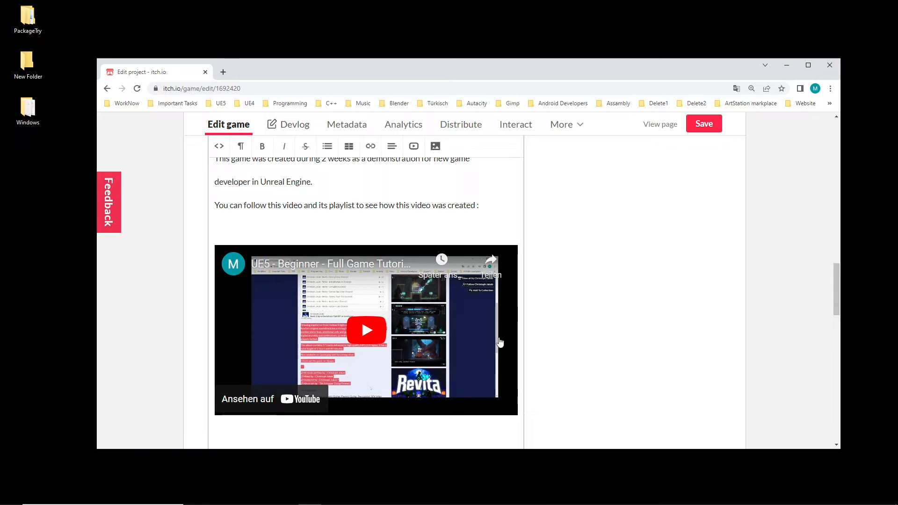
Step: Open a new browser tab and move it out into a separate window
mouse_move(364, 504)
click(310, 497)
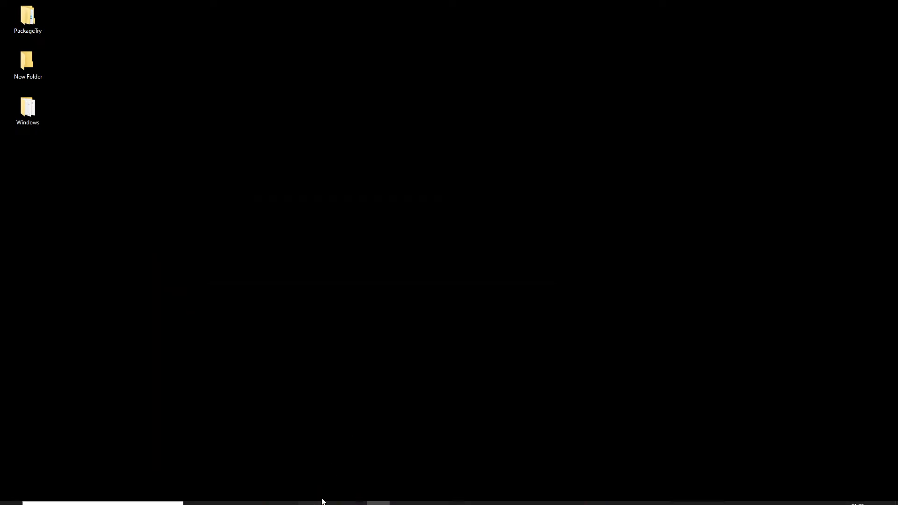
click(310, 496)
click(225, 71)
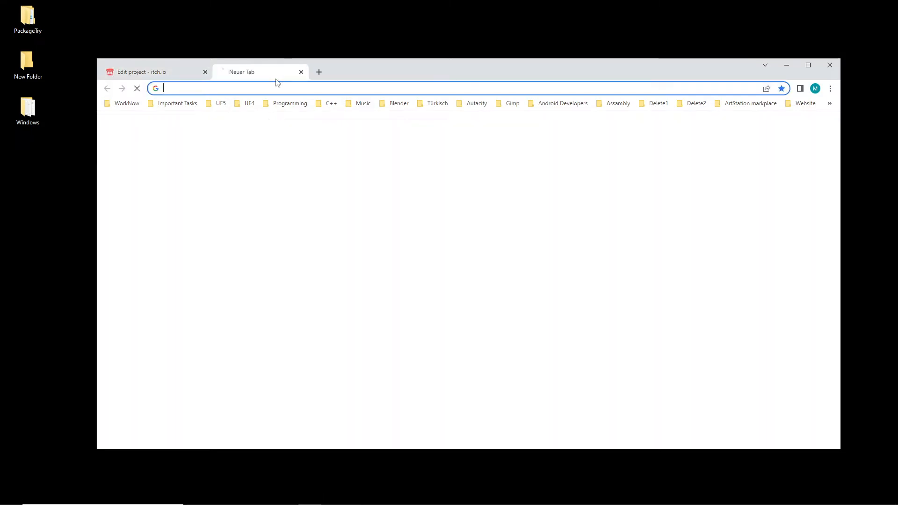
drag(267, 74, 897, 48)
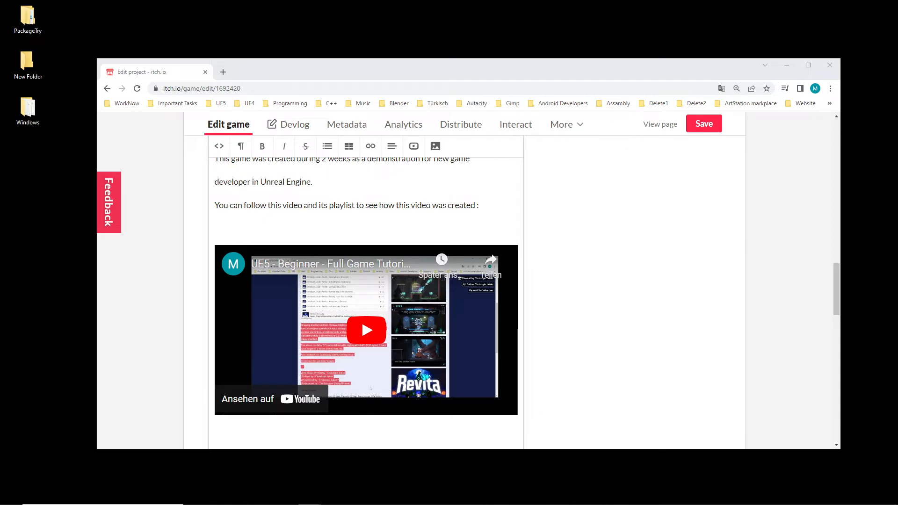
Step: Bring the YouTube browser window into view and show the Channel playlists page of YouTube Studio
drag(897, 52, 374, 64)
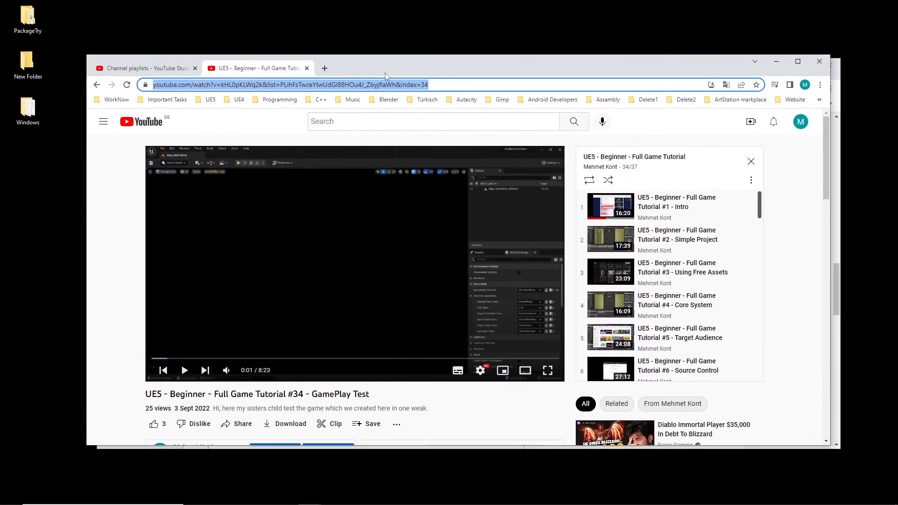
click(159, 69)
click(234, 69)
click(169, 68)
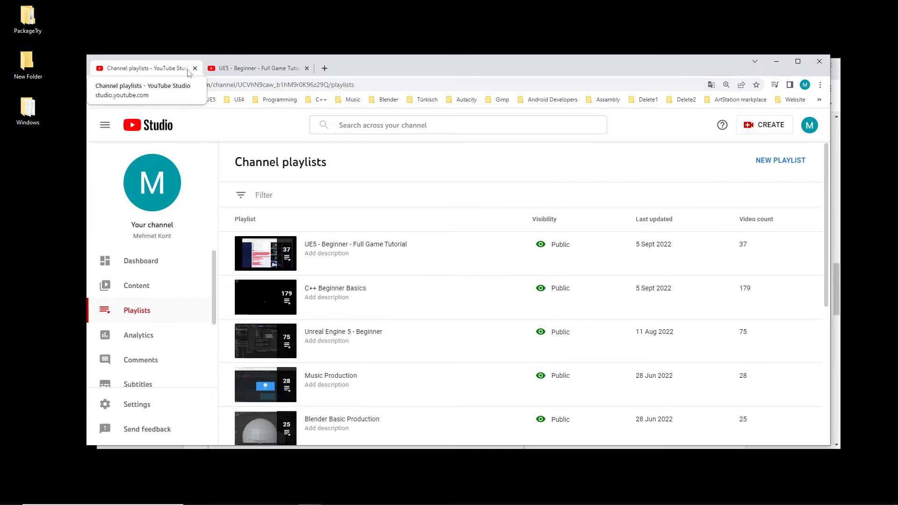
Step: Close the YouTube Studio playlists tab and move the window showing tutorial #34, GamePlay Test, away from the itch.io form
click(195, 68)
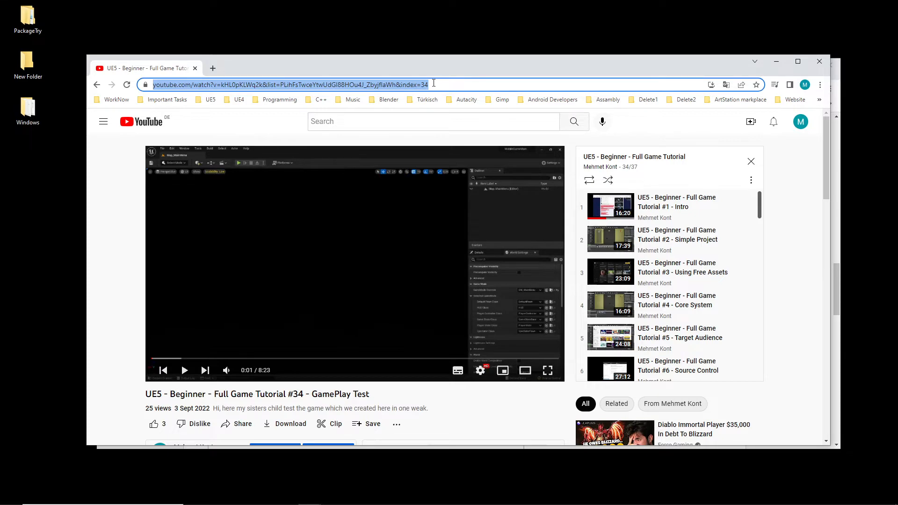
drag(527, 69, 897, 41)
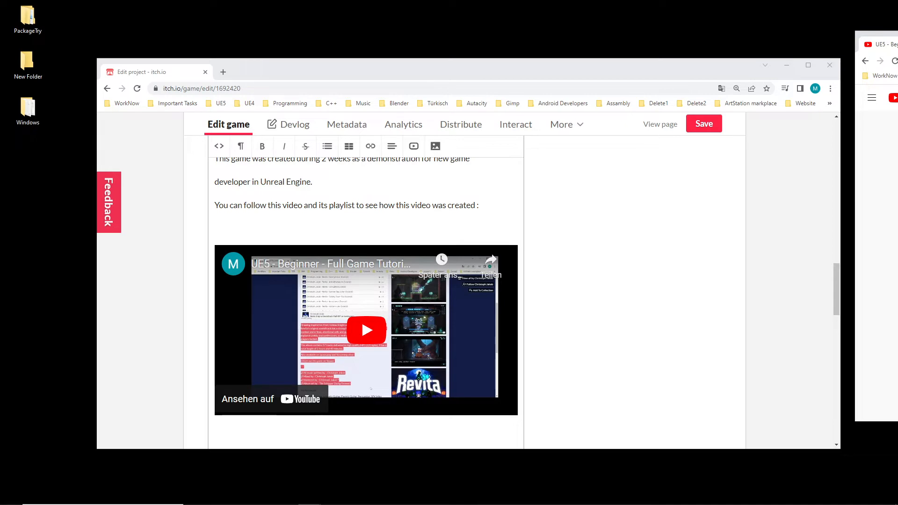
drag(897, 41, 897, 17)
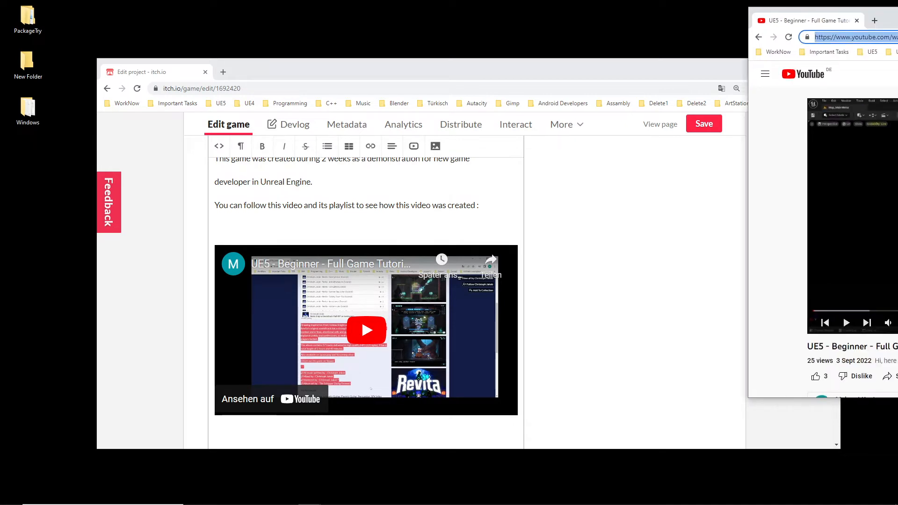
click(897, 13)
Step: Embed the YouTube tutorial #34 video directly below the description line about following the video and its playlist
scroll(340, 225, up, 6)
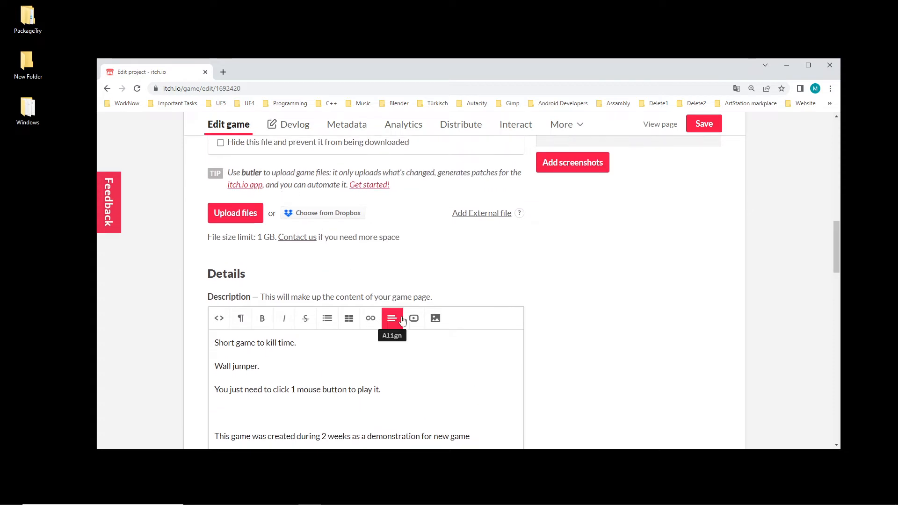
scroll(358, 253, down, 5)
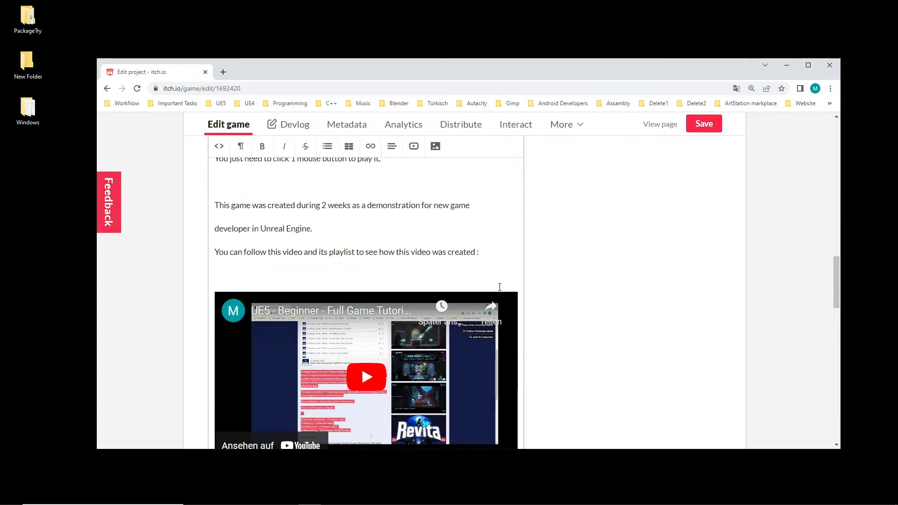
key(Return)
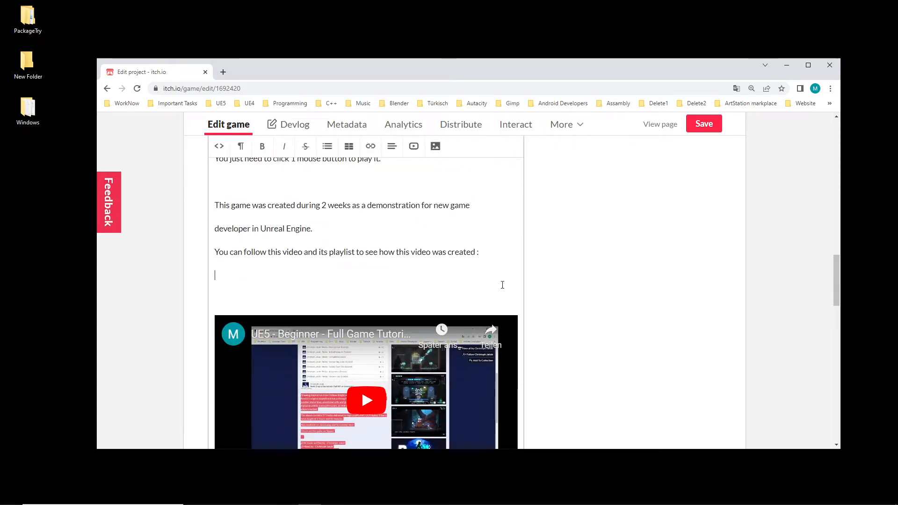
key(BackSpace)
key(BackSpace)
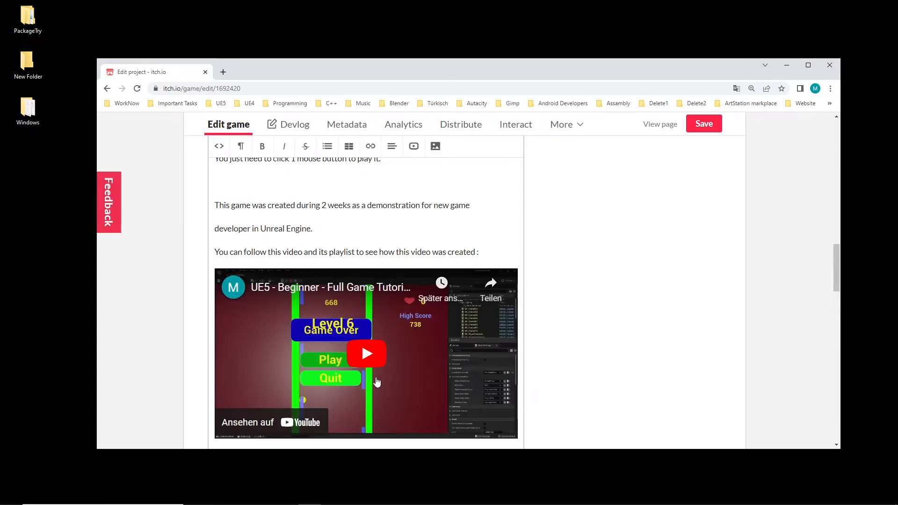
Step: Examine the newly embedded video in the description, comparing it with the existing tutorial video and the surrounding form sections
scroll(377, 383, down, 4)
scroll(421, 301, up, 3)
scroll(414, 305, up, 2)
scroll(487, 308, up, 5)
scroll(490, 308, up, 2)
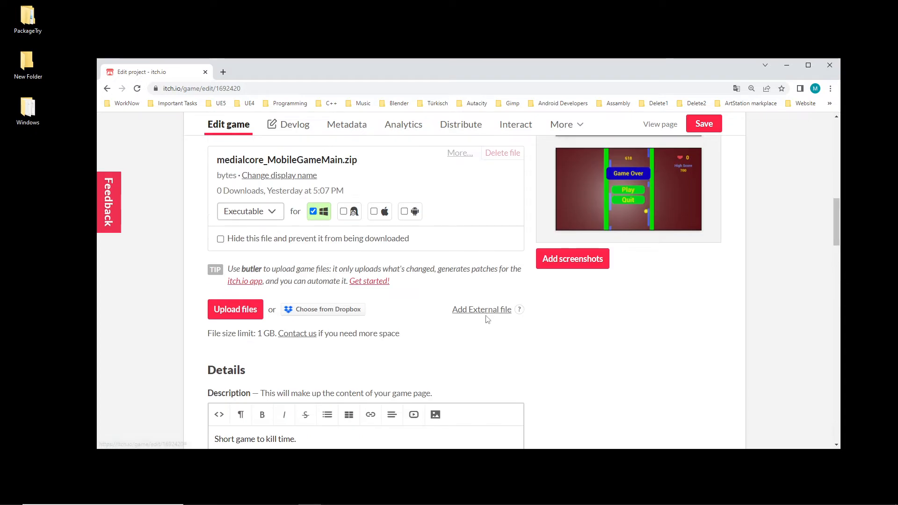
scroll(486, 316, down, 12)
scroll(494, 332, up, 7)
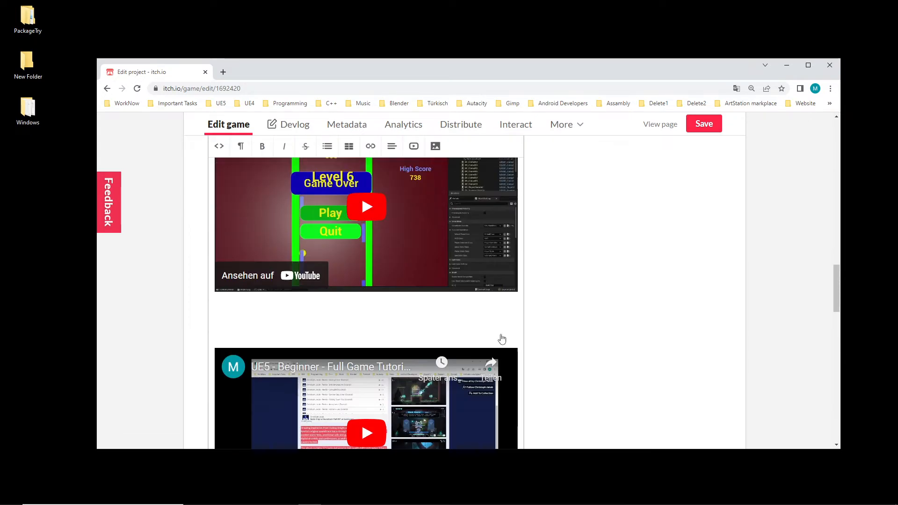
scroll(493, 320, down, 2)
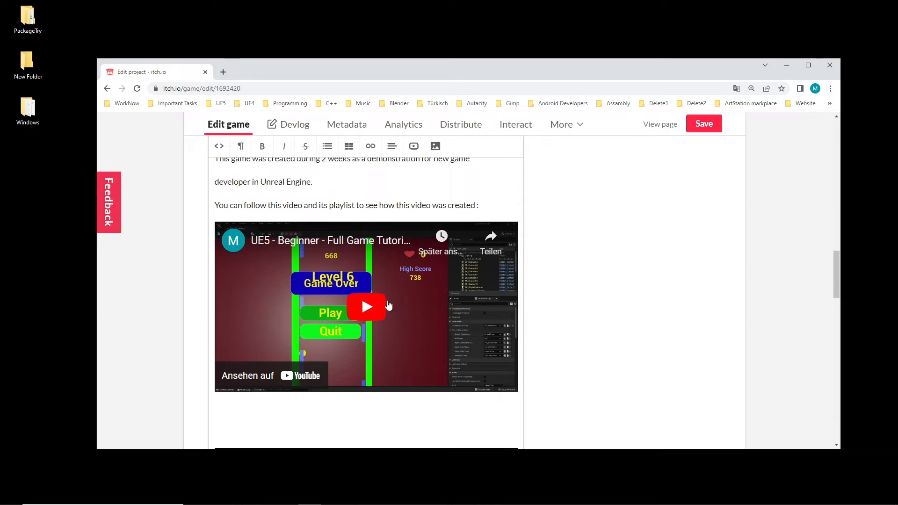
scroll(395, 363, down, 1)
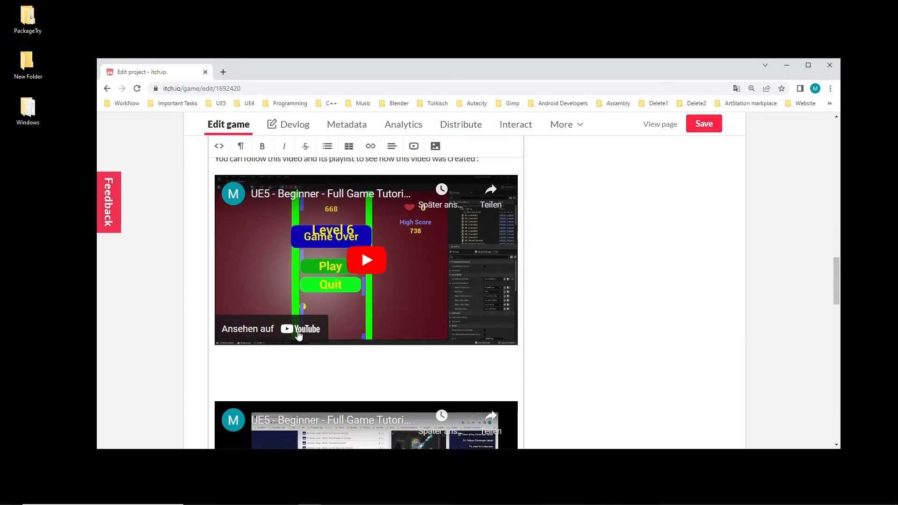
scroll(463, 166, up, 1)
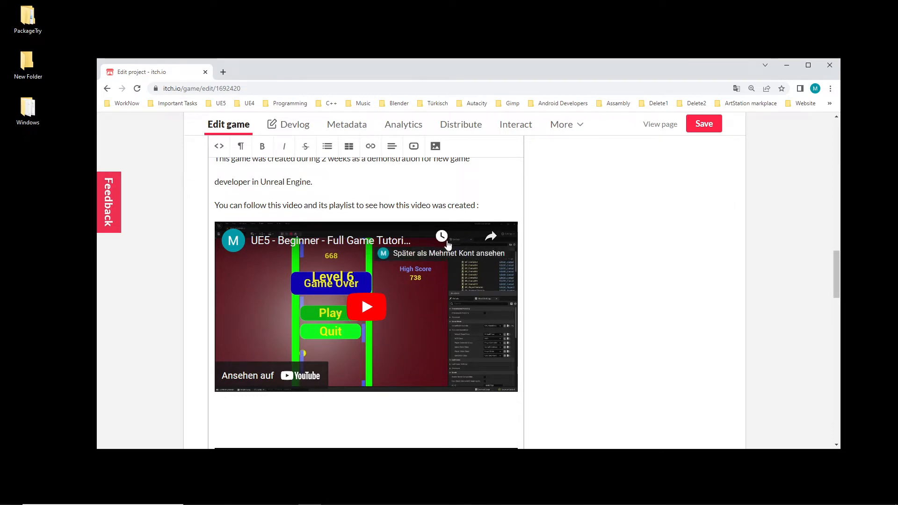
scroll(309, 381, down, 1)
scroll(309, 381, down, 1)
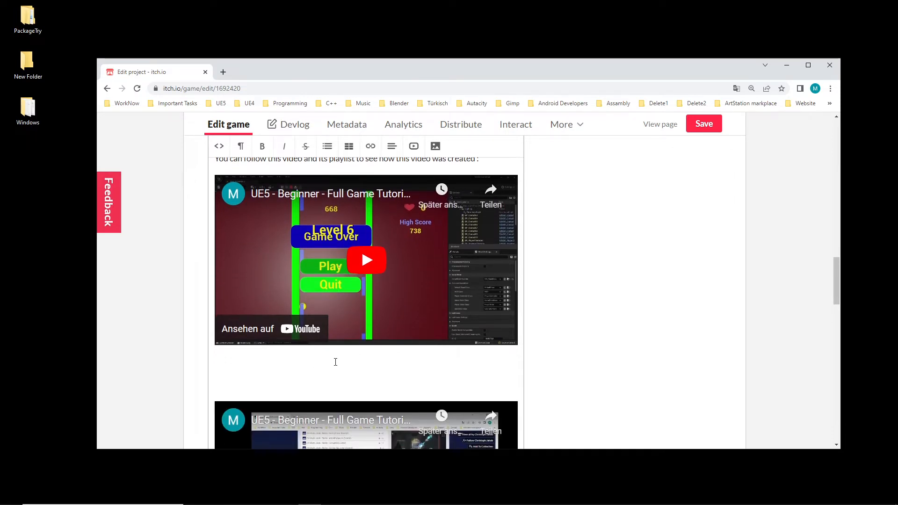
Step: Delete the added tutorial #34 video and the blank lines above the original embedded video in the description
drag(343, 359, 198, 269)
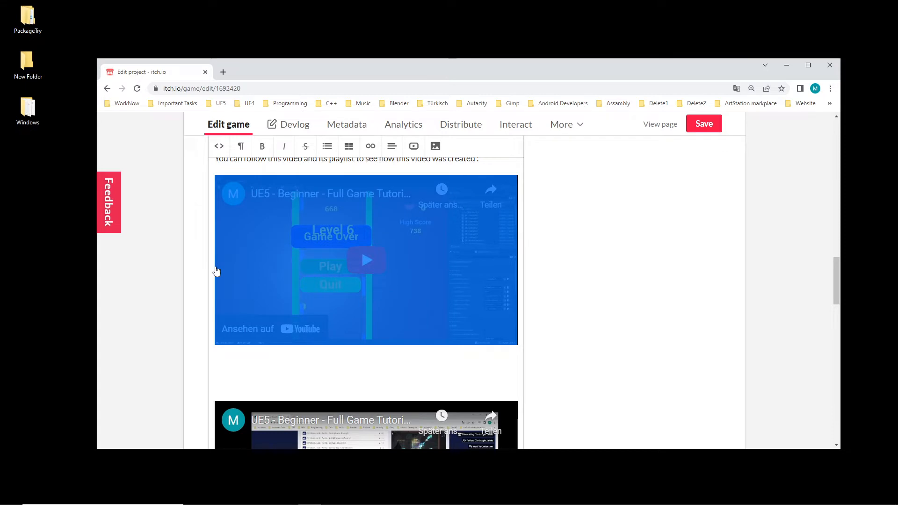
key(BackSpace)
scroll(281, 299, down, 2)
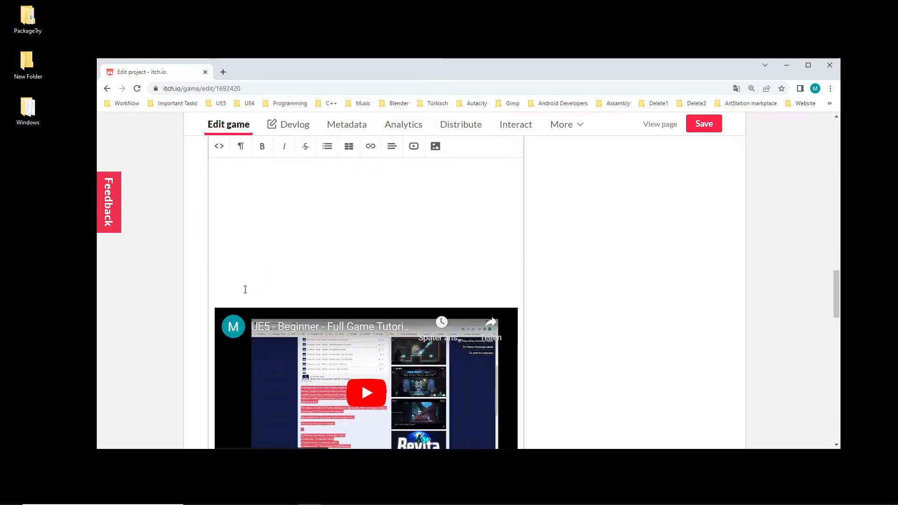
click(245, 288)
scroll(299, 293, up, 2)
key(BackSpace)
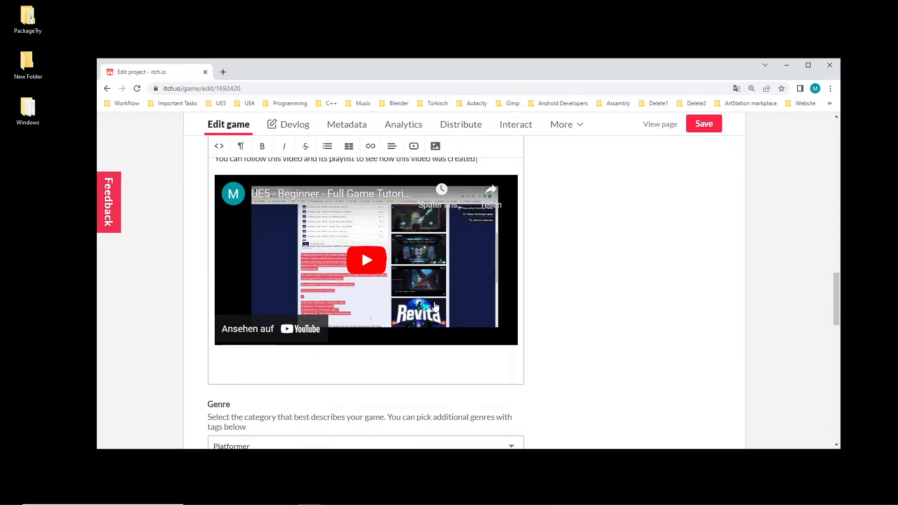
Step: Check the description text above the remaining video and the Uploads section with its file size limit
scroll(600, 304, up, 3)
scroll(458, 299, up, 3)
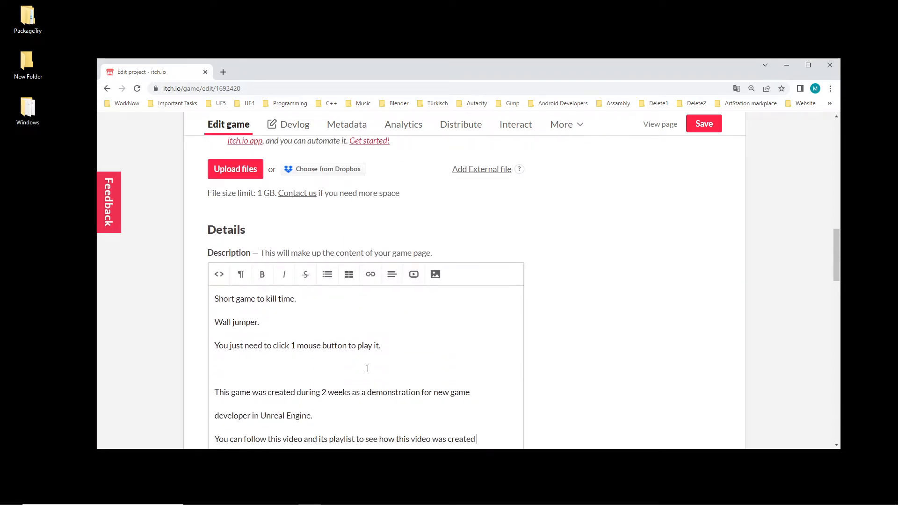
key(ctrl+v)
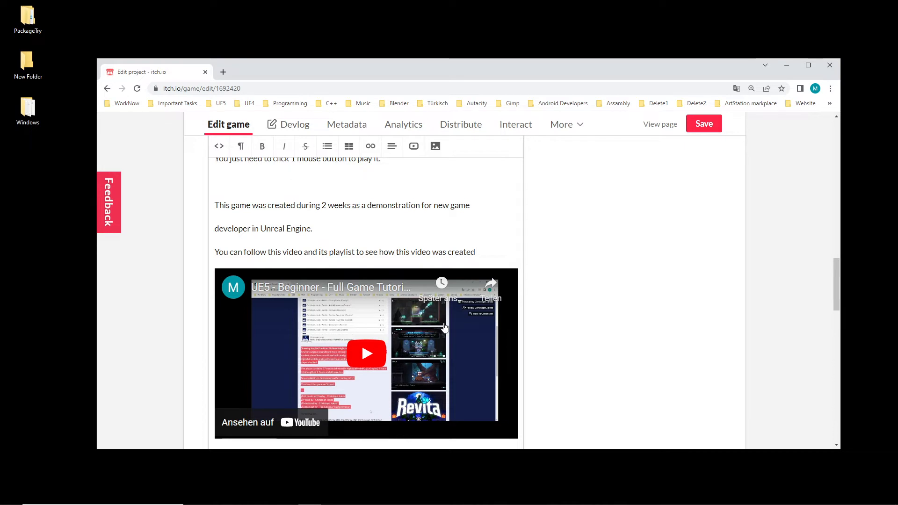
scroll(446, 323, up, 3)
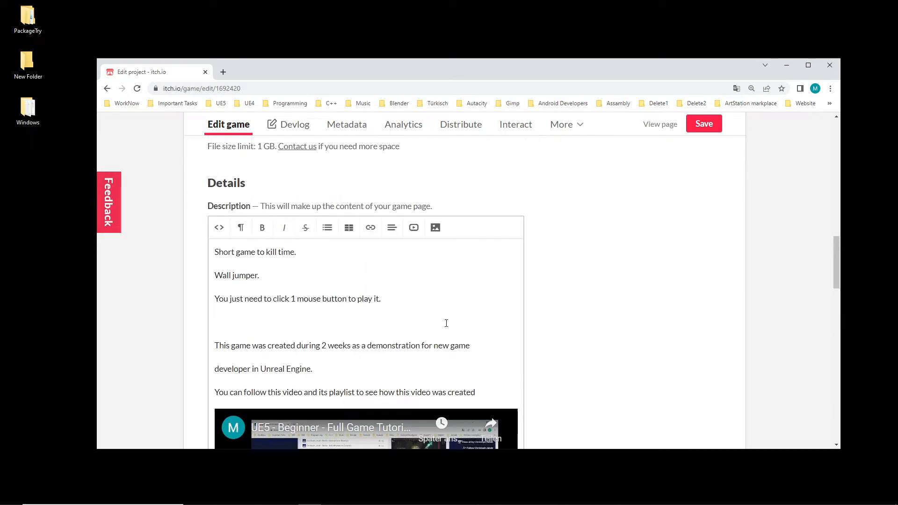
scroll(288, 315, down, 1)
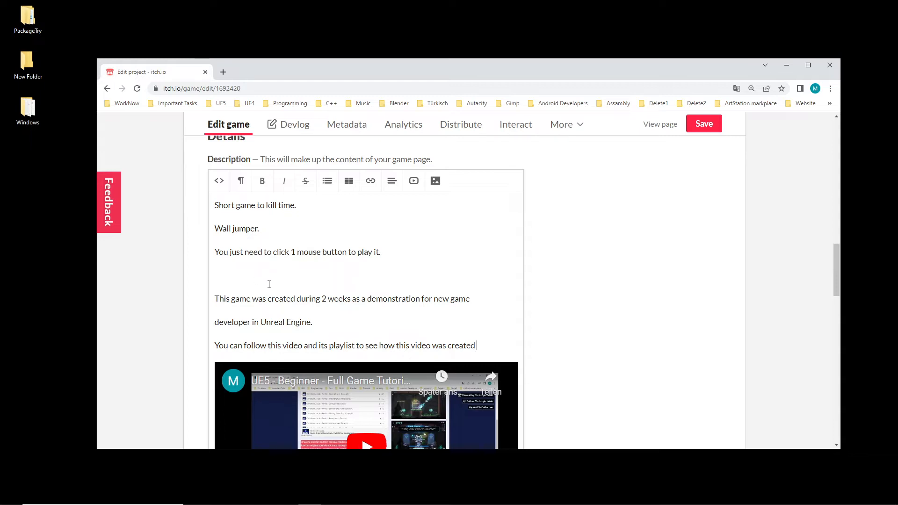
scroll(391, 309, up, 6)
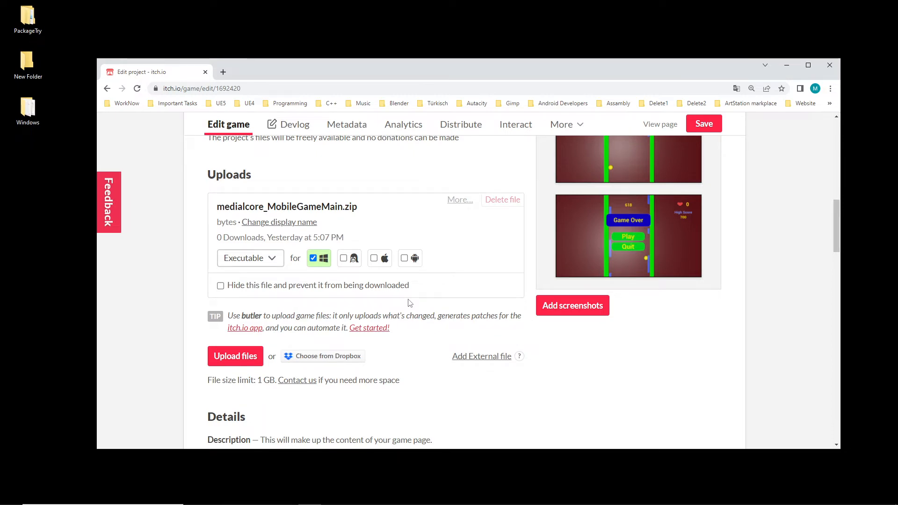
scroll(410, 303, down, 3)
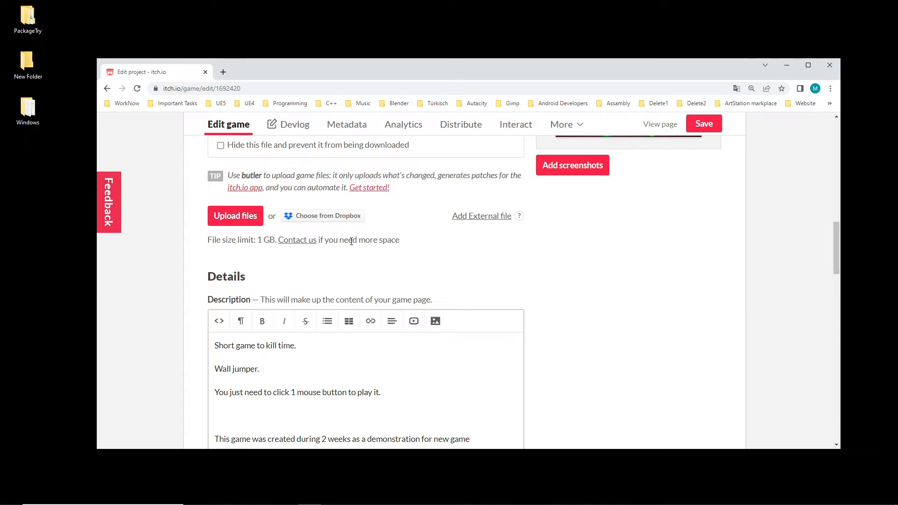
Step: Review the game's Classification metadata, including input methods and accessibility, and show the distribution widget page
click(351, 125)
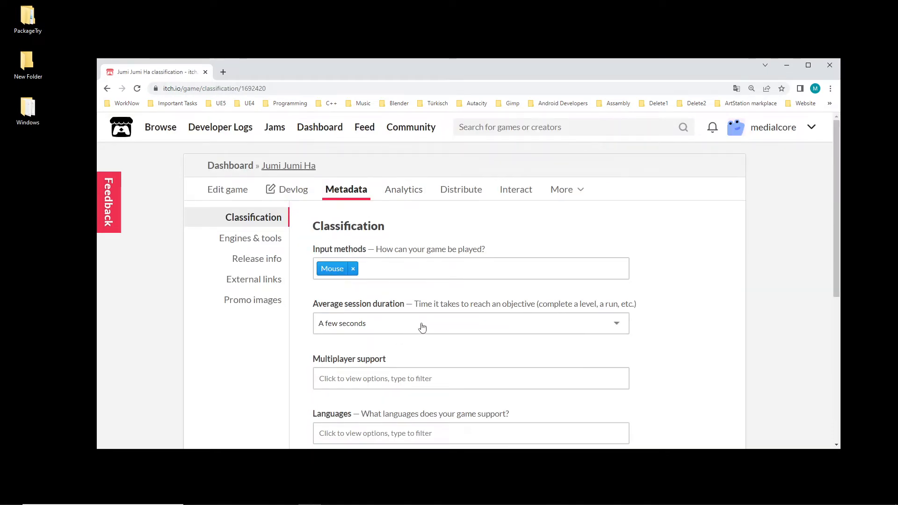
scroll(414, 262, down, 5)
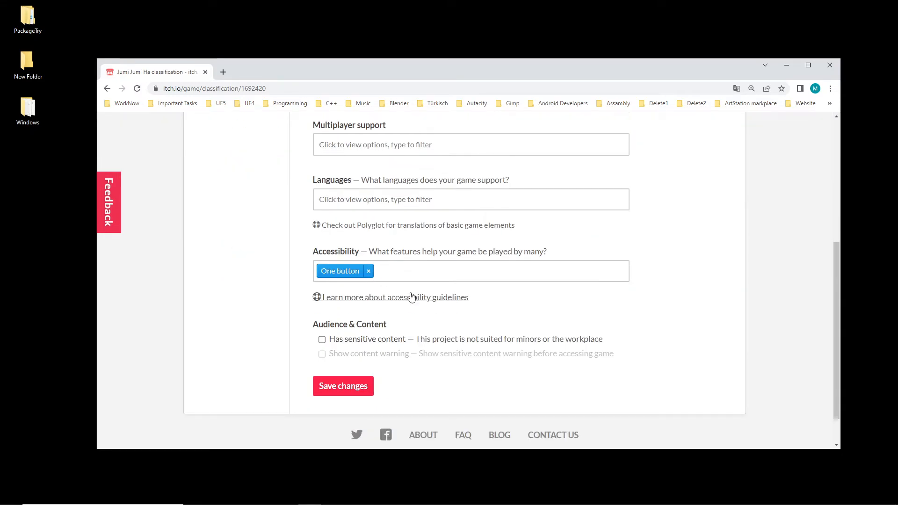
scroll(411, 296, up, 2)
scroll(411, 296, up, 4)
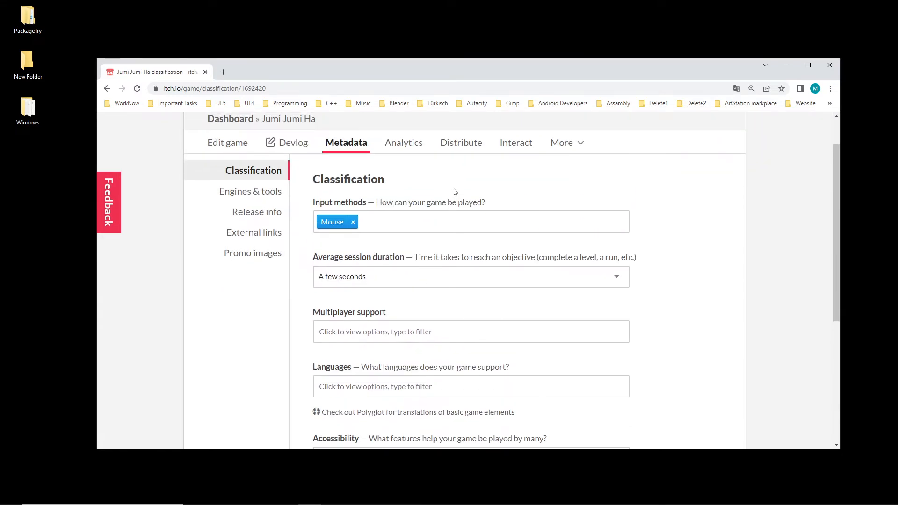
click(461, 144)
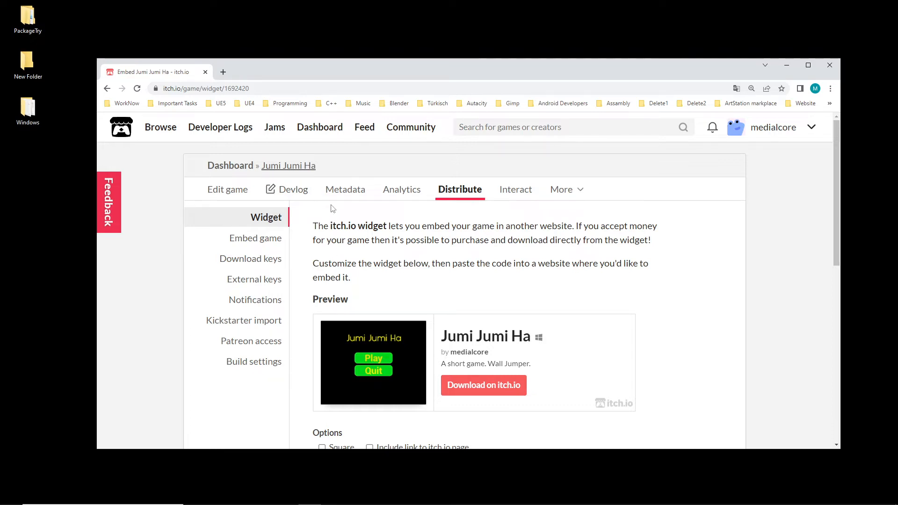
Step: Return to editing the game and look through the whole project form, from title and pricing to tags, community and visibility settings
click(225, 191)
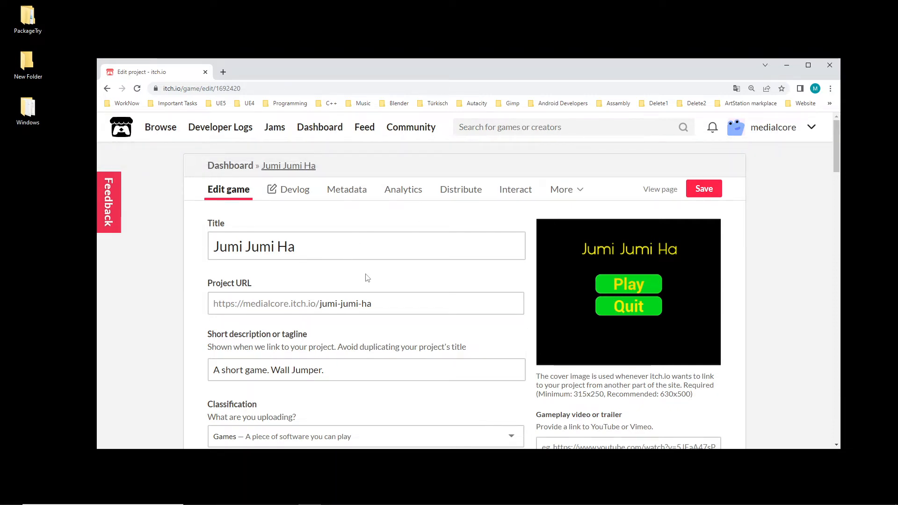
scroll(518, 295, down, 10)
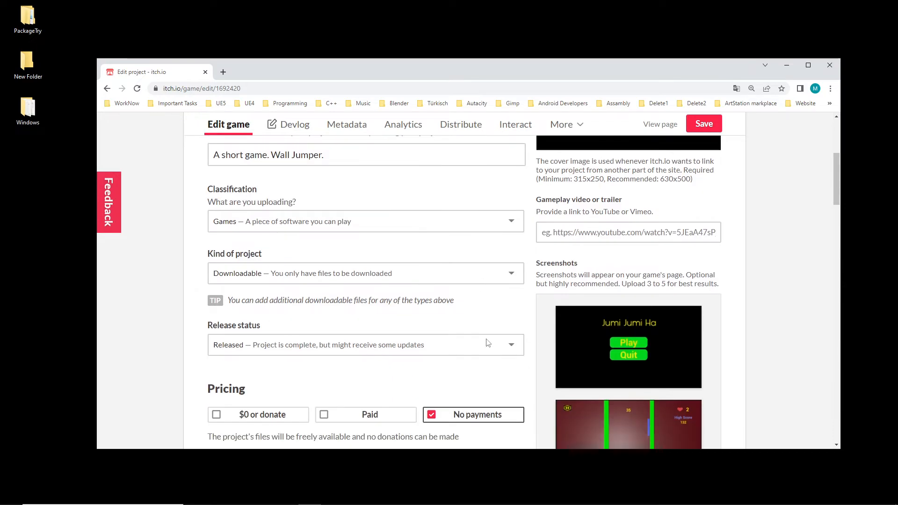
scroll(487, 349, down, 3)
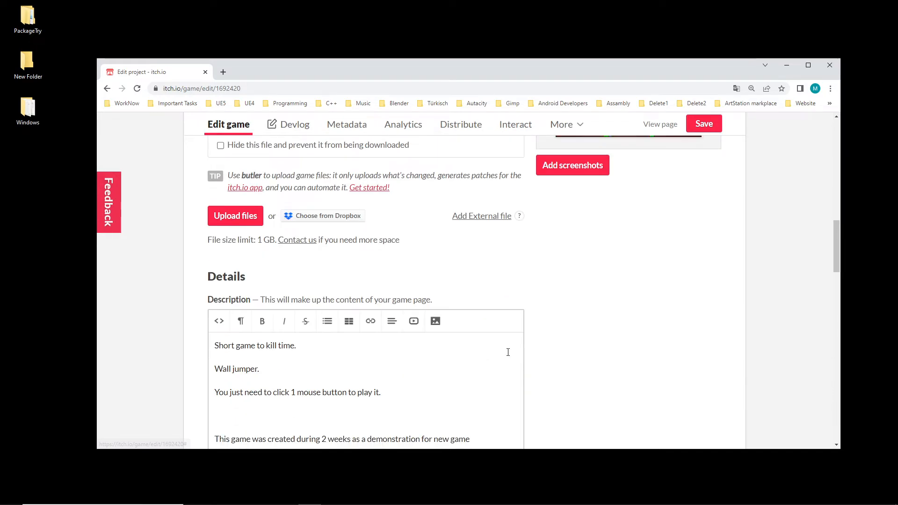
scroll(529, 351, down, 8)
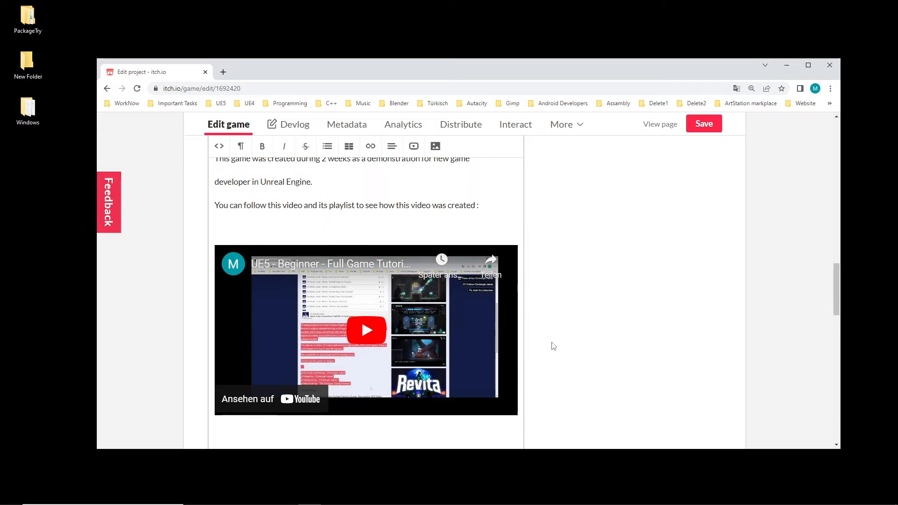
scroll(559, 347, down, 4)
scroll(573, 350, down, 7)
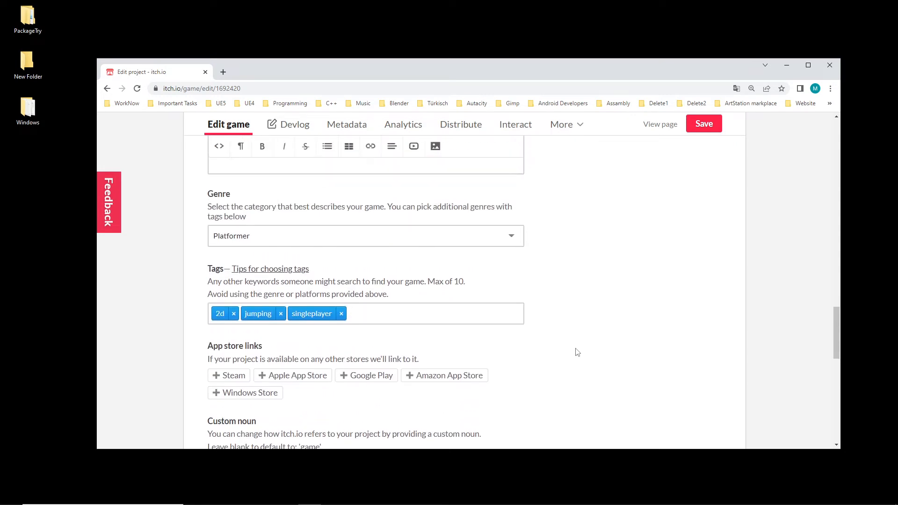
scroll(561, 349, down, 5)
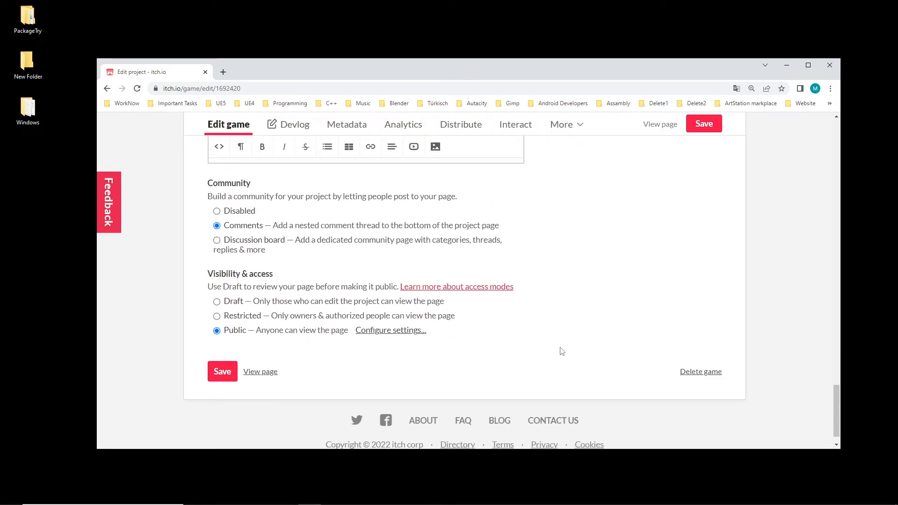
scroll(563, 349, up, 6)
scroll(565, 351, up, 6)
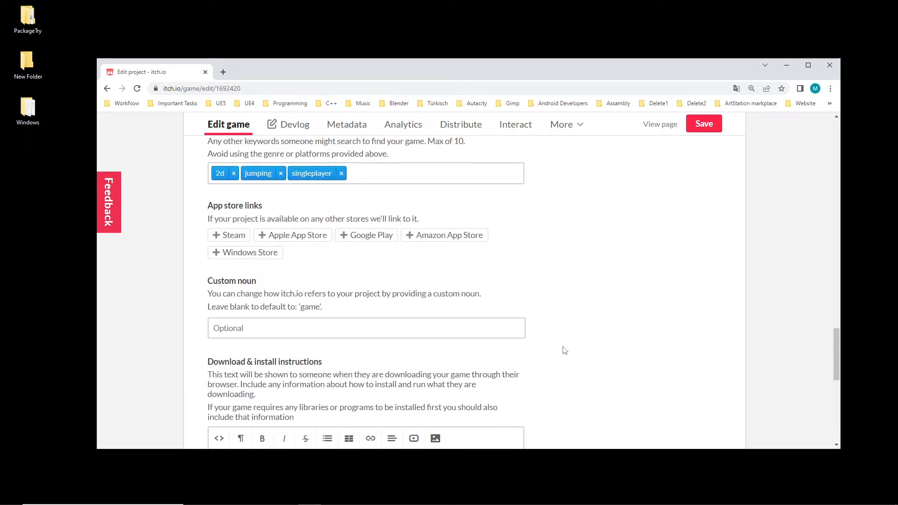
scroll(567, 353, up, 9)
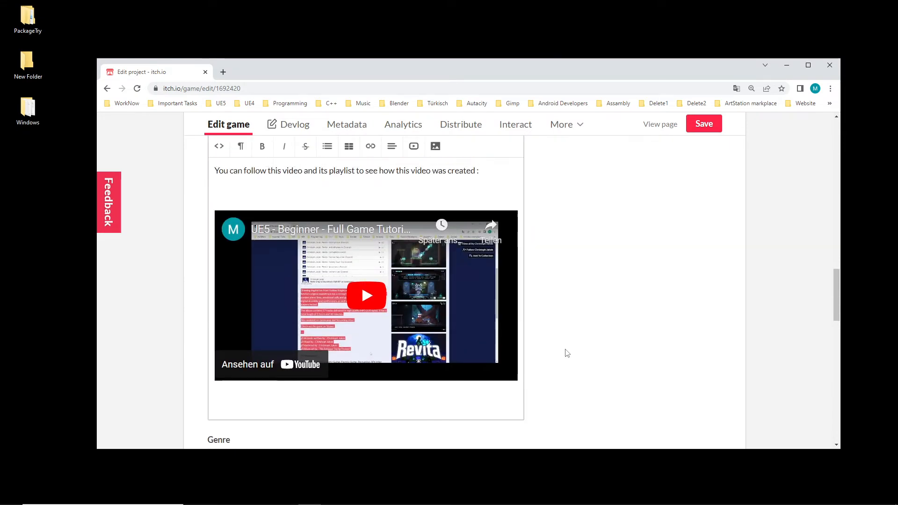
scroll(570, 354, up, 6)
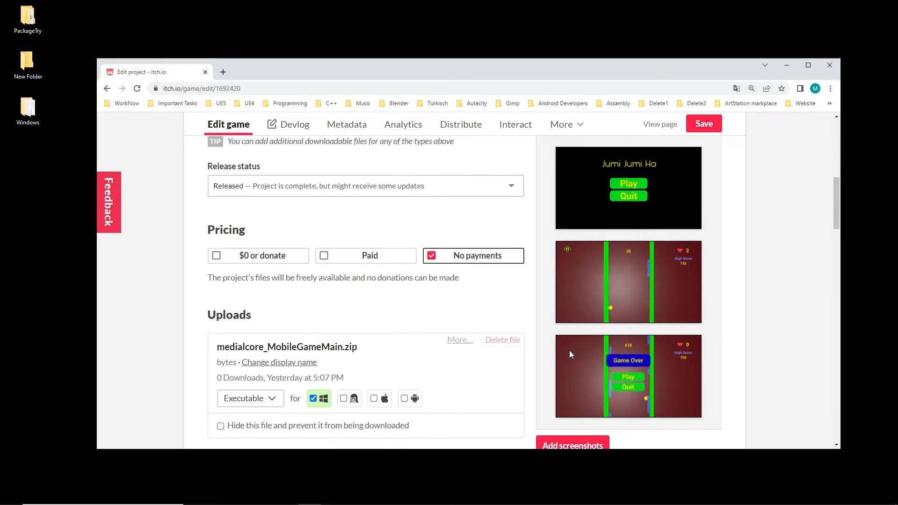
Step: Look through the release status options and keep the project set to Released
scroll(571, 355, up, 1)
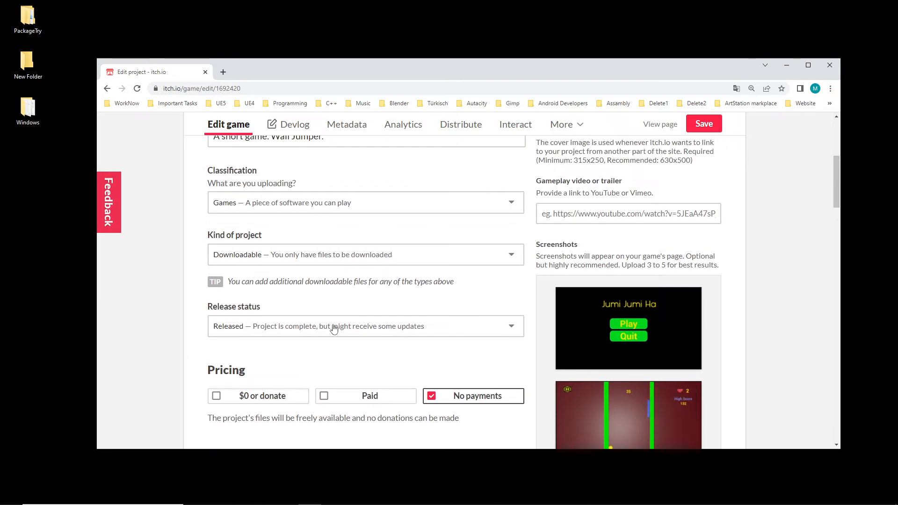
drag(263, 307, 200, 304)
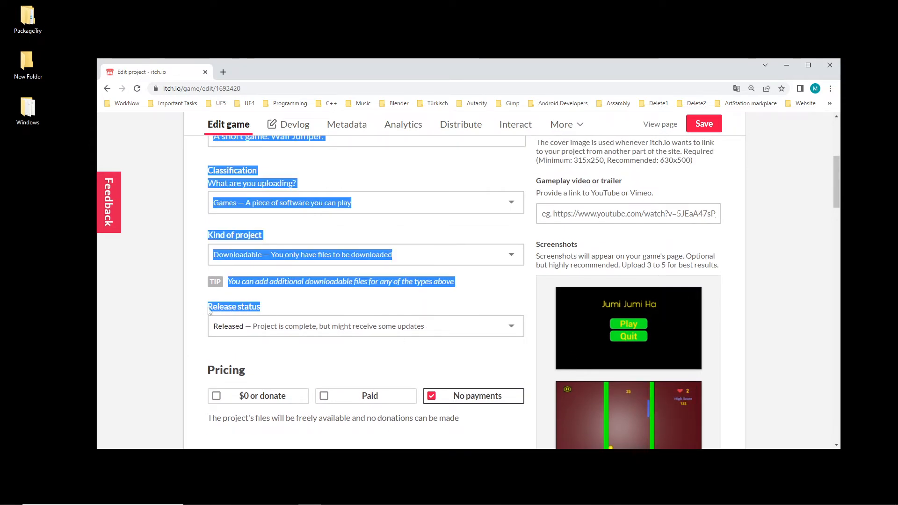
click(225, 345)
click(355, 327)
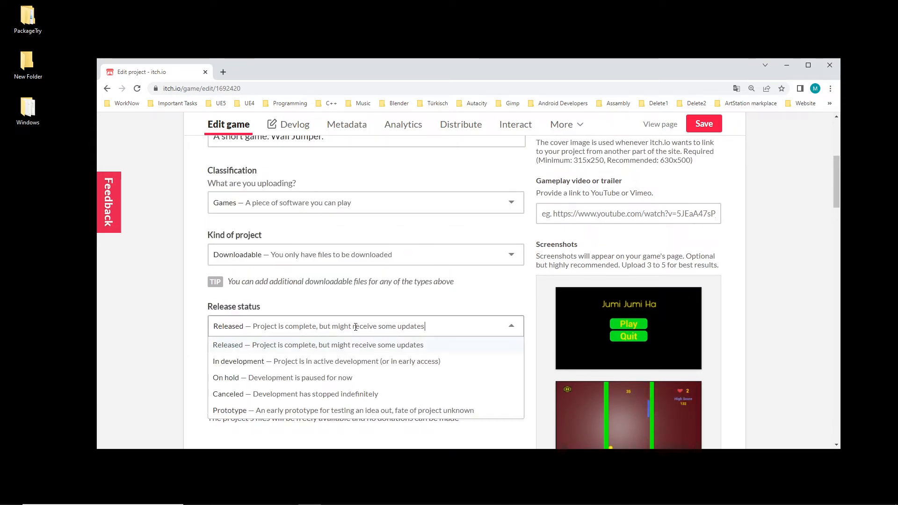
click(234, 350)
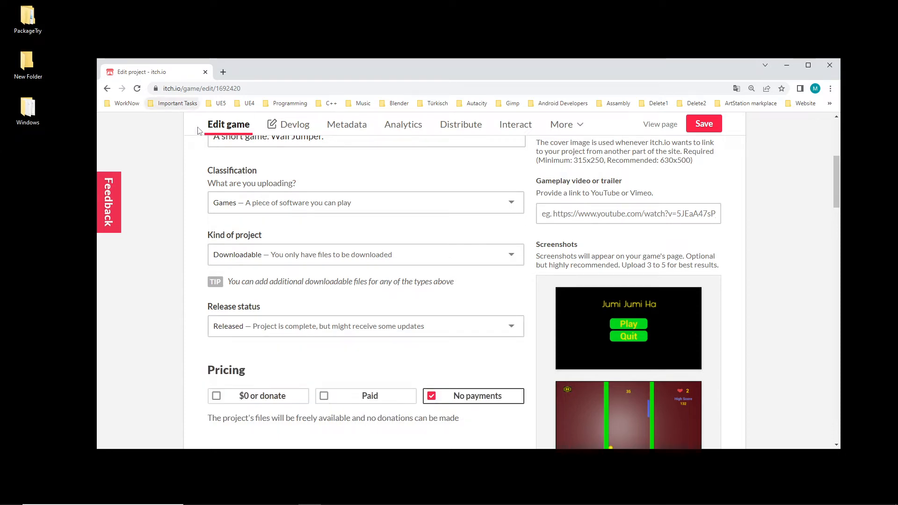
Step: Show the game's devlog page and go back to editing the game
scroll(441, 242, up, 5)
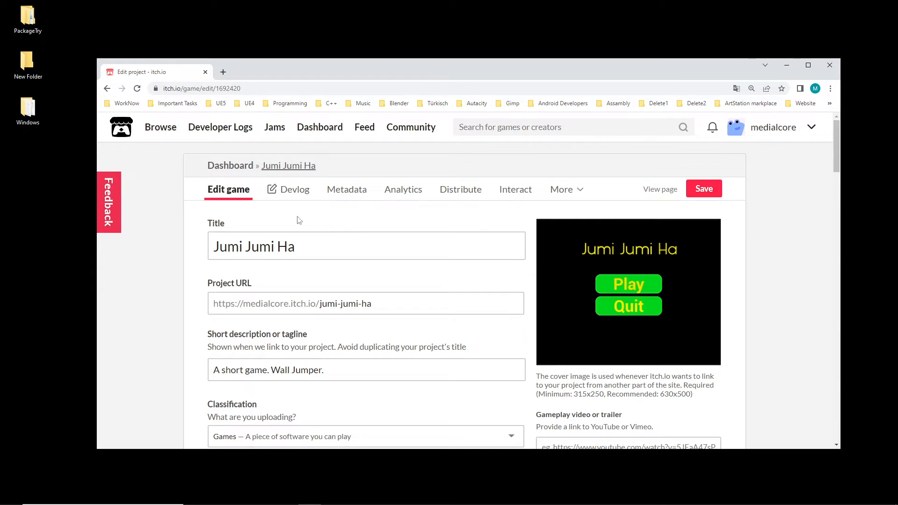
click(295, 190)
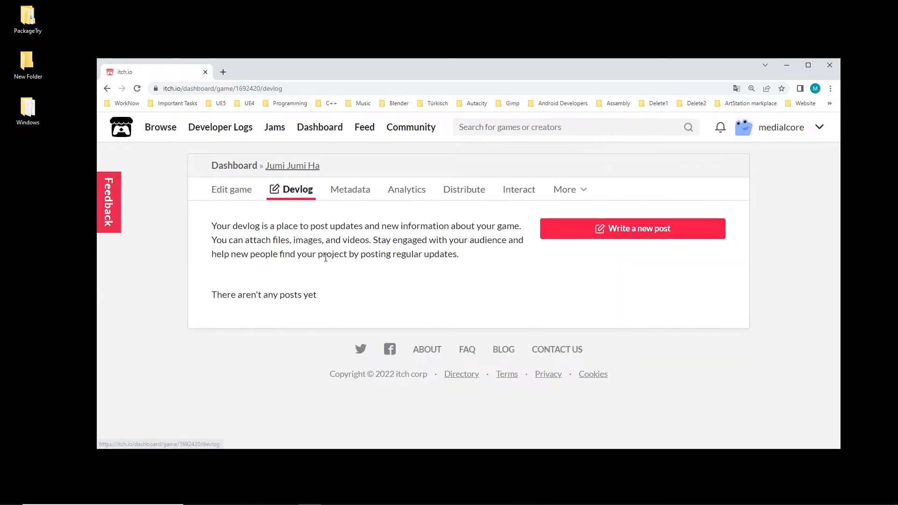
click(238, 192)
Step: Look over the edit form once more, from the title through uploads, genre and tags to the visibility options
scroll(513, 263, down, 8)
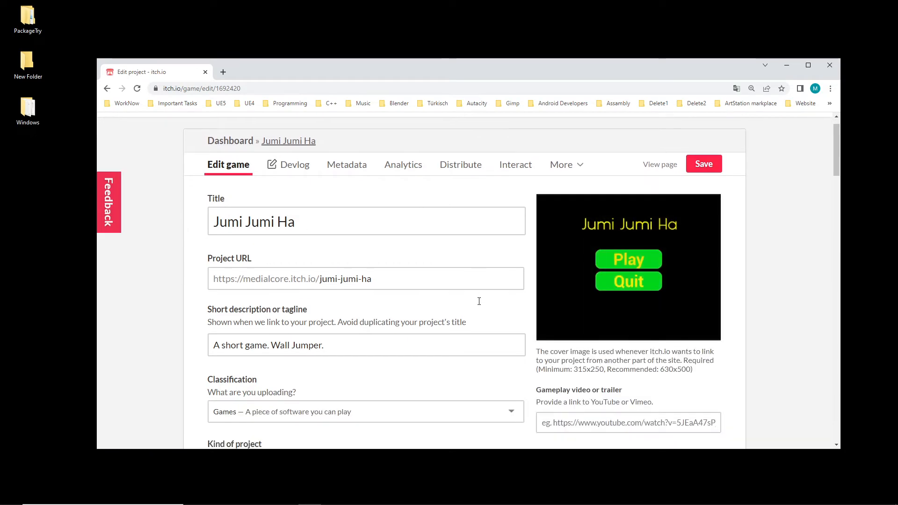
scroll(513, 263, down, 10)
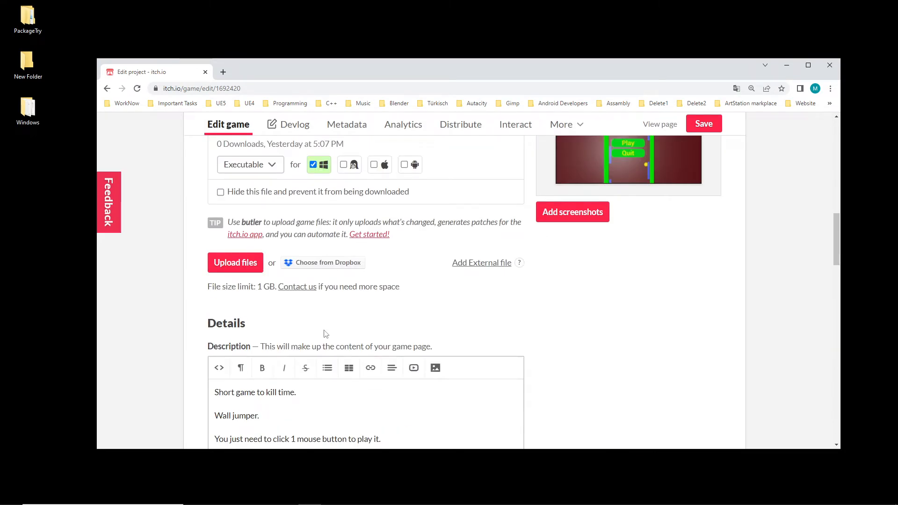
scroll(537, 265, down, 6)
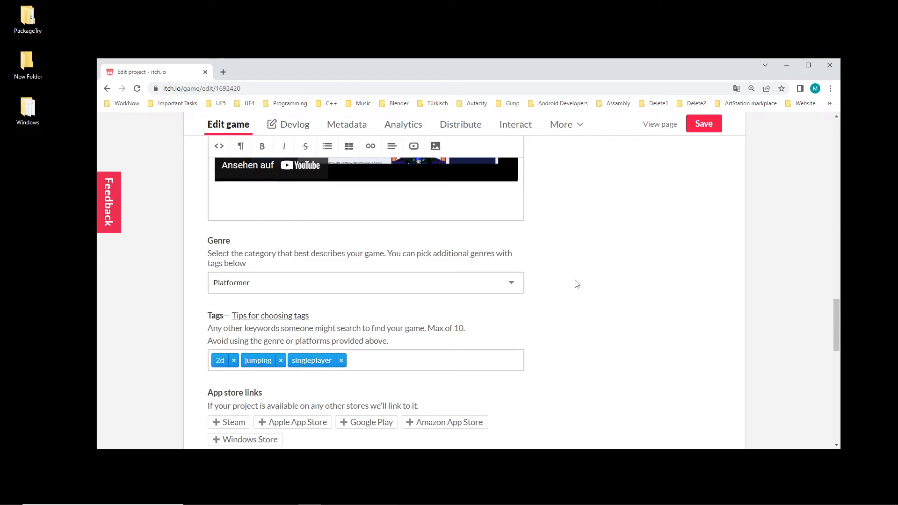
scroll(561, 264, down, 10)
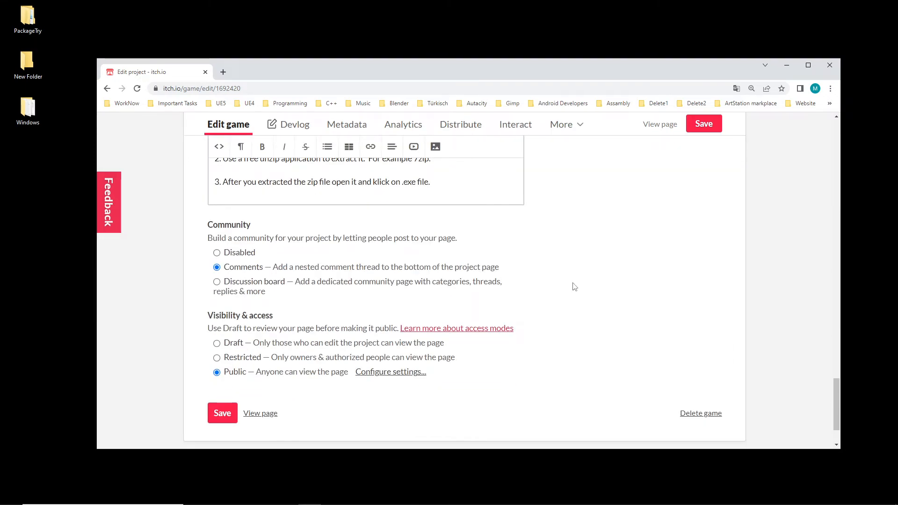
scroll(585, 281, up, 20)
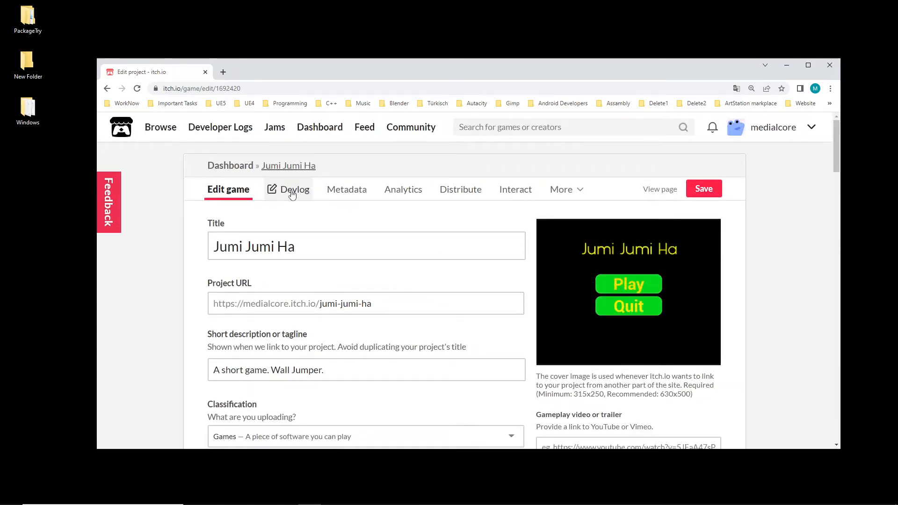
Step: Revisit the devlog page, then review the Classification metadata from input methods to audience and content
click(292, 191)
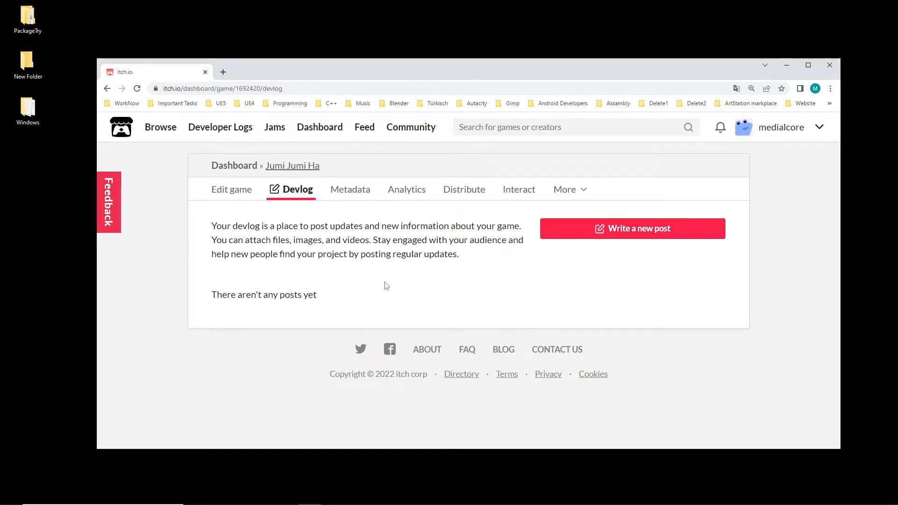
click(350, 192)
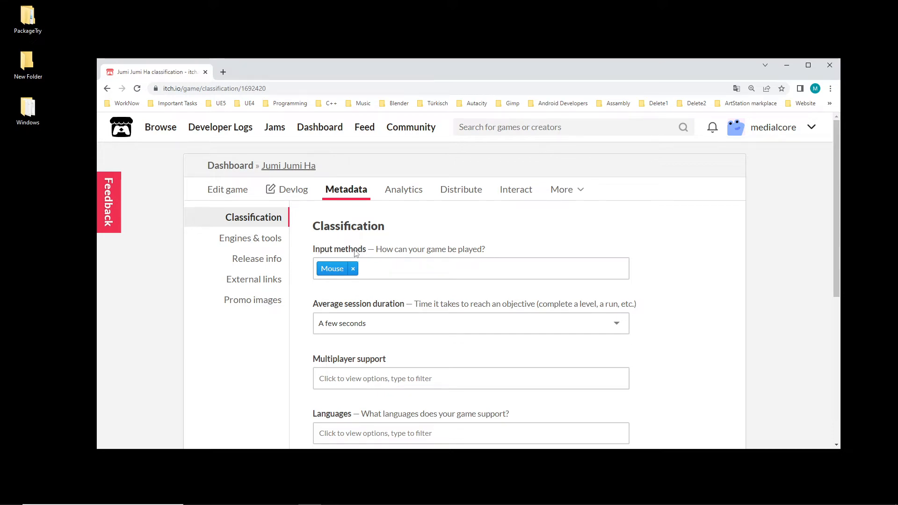
scroll(447, 303, down, 5)
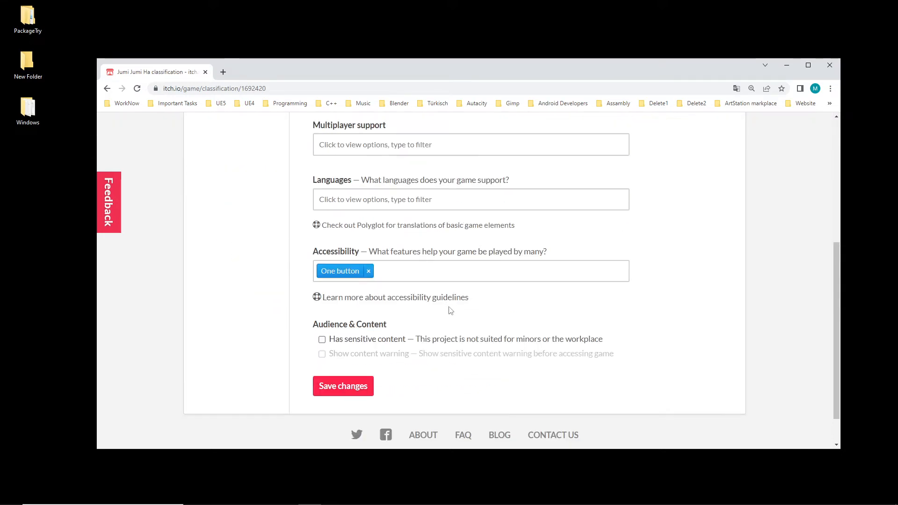
scroll(449, 310, up, 5)
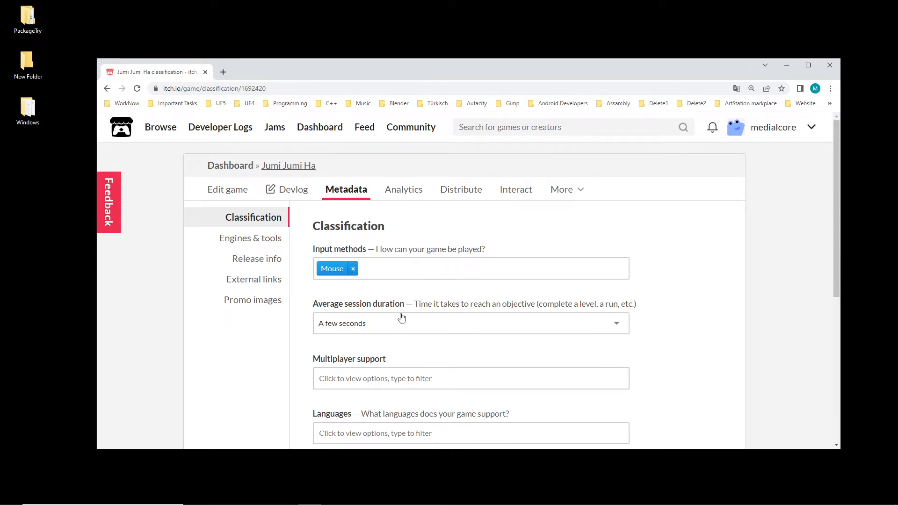
Step: Look through the average session duration choices and keep A few seconds
scroll(356, 239, down, 2)
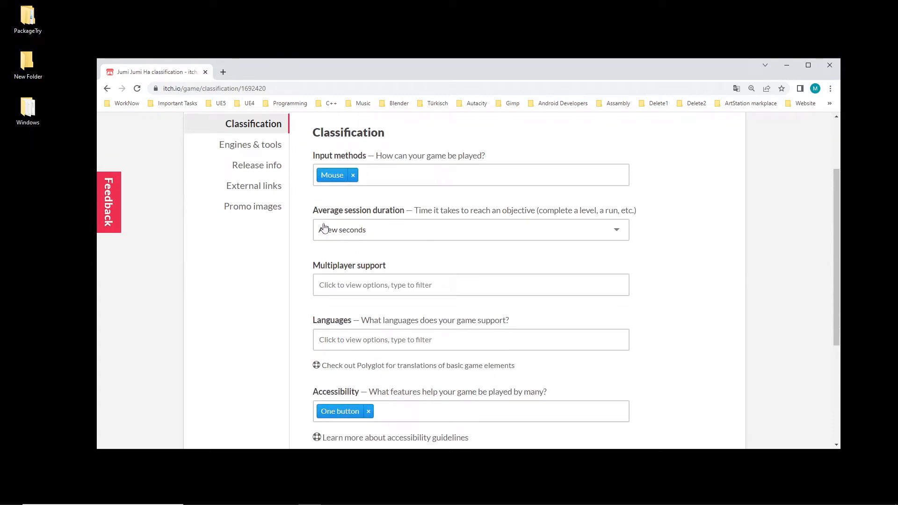
click(375, 229)
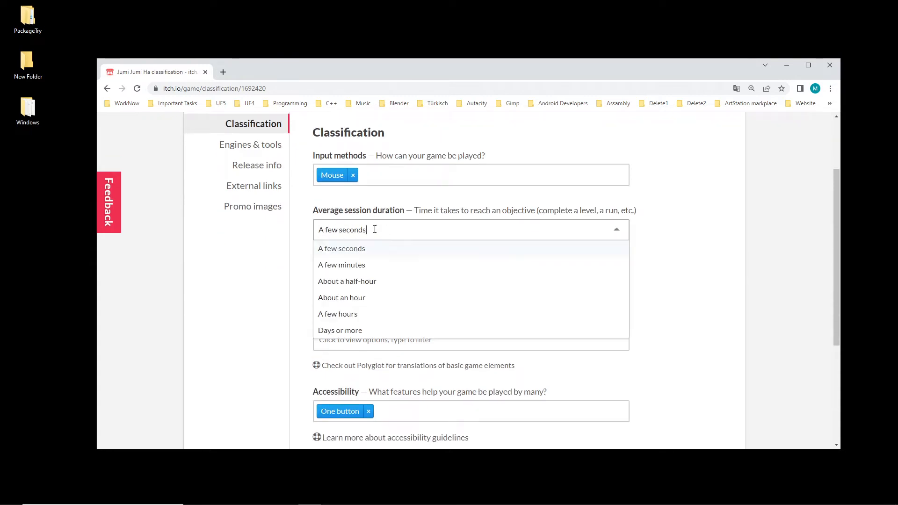
click(355, 251)
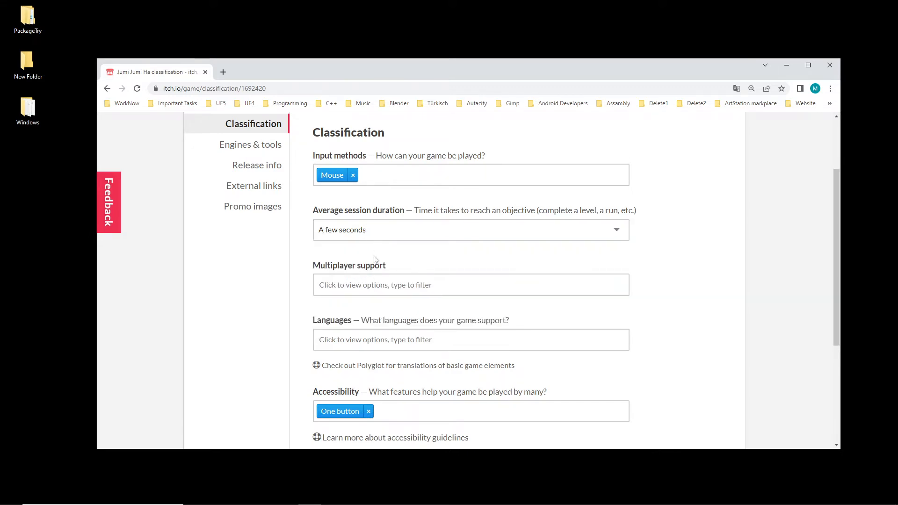
click(361, 233)
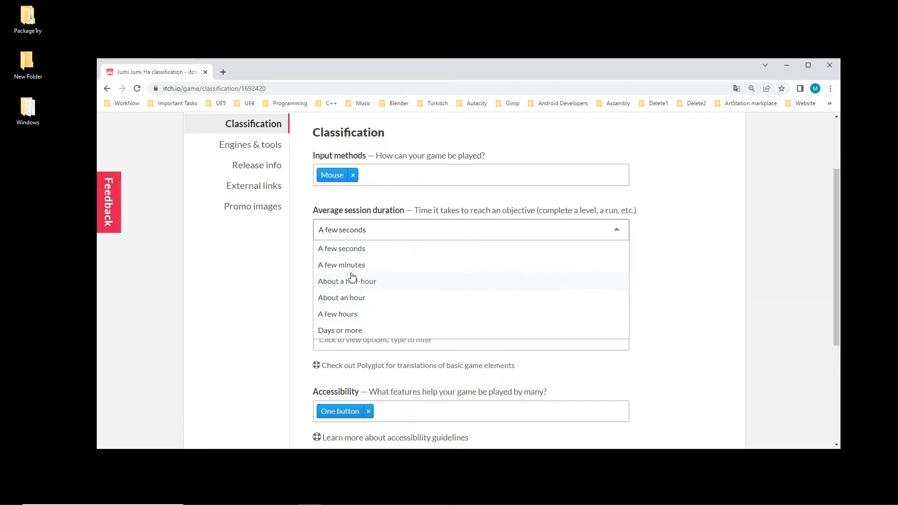
click(249, 301)
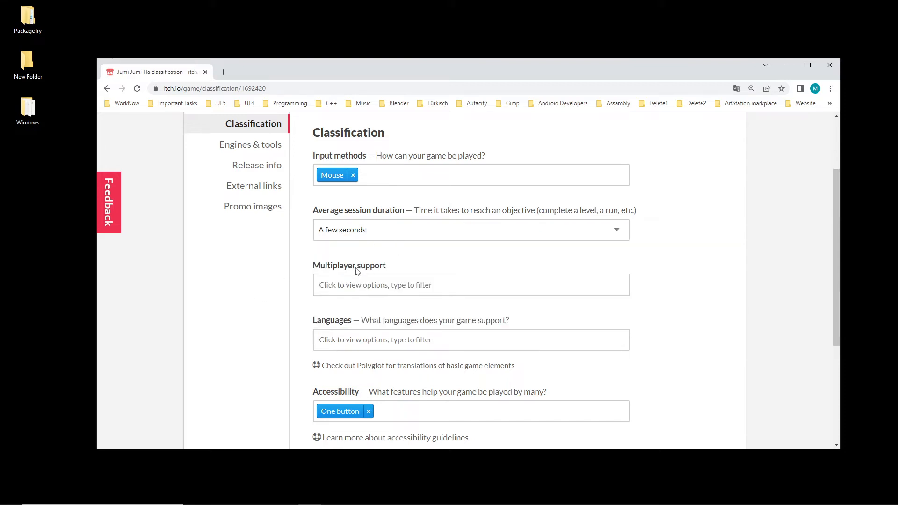
Step: Examine the multiplayer, languages, accessibility and sensitive content settings of the classification
scroll(389, 285, down, 2)
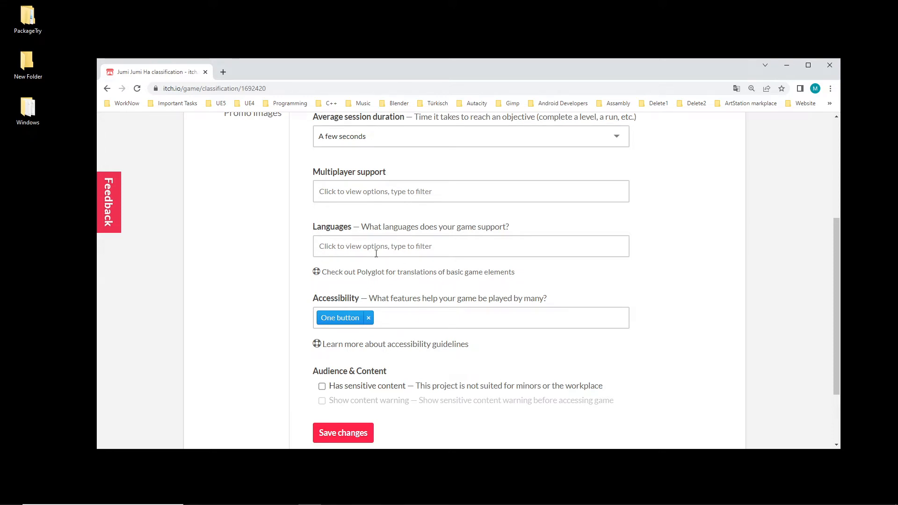
scroll(431, 297, down, 1)
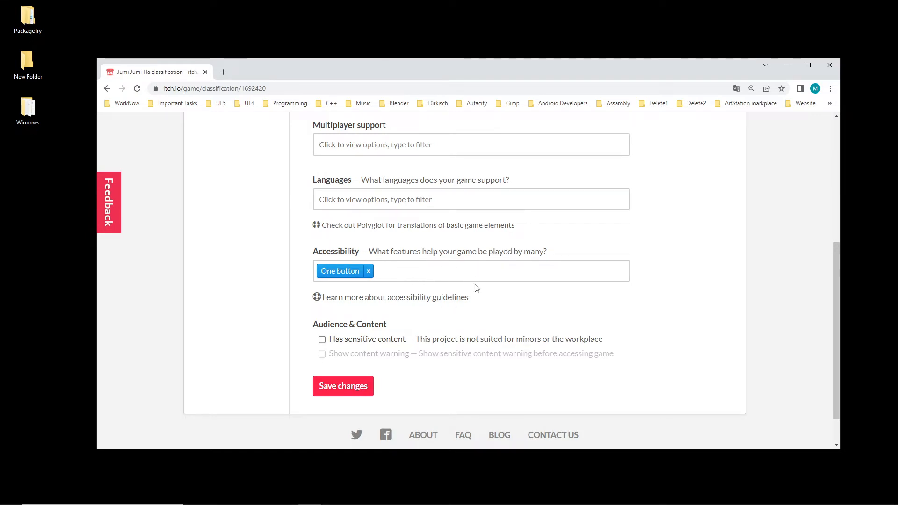
scroll(477, 289, down, 1)
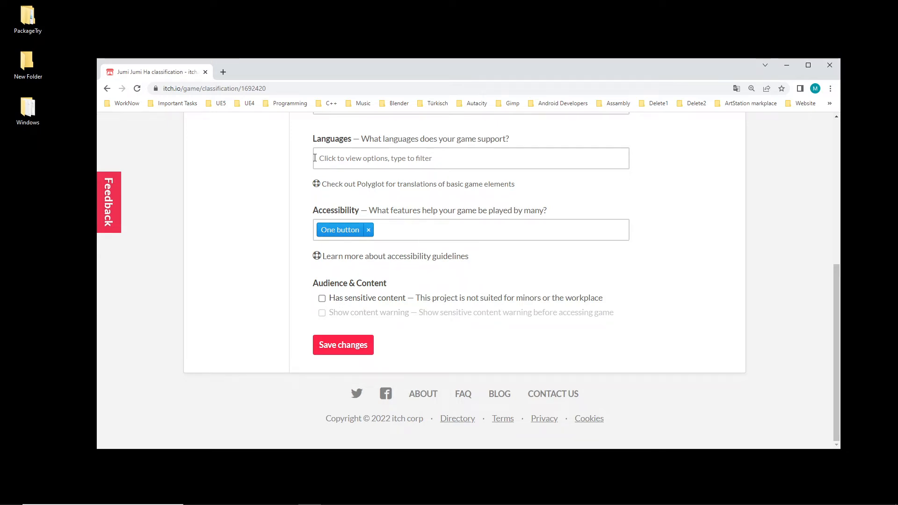
Step: Show the Engines & tools metadata and examine the tagged engine and its version setting
scroll(314, 158, up, 6)
click(256, 241)
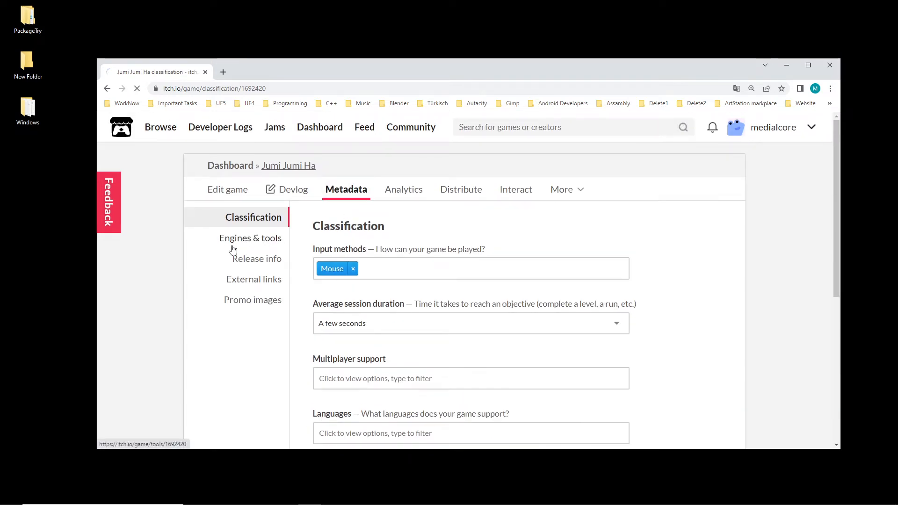
scroll(445, 274, down, 3)
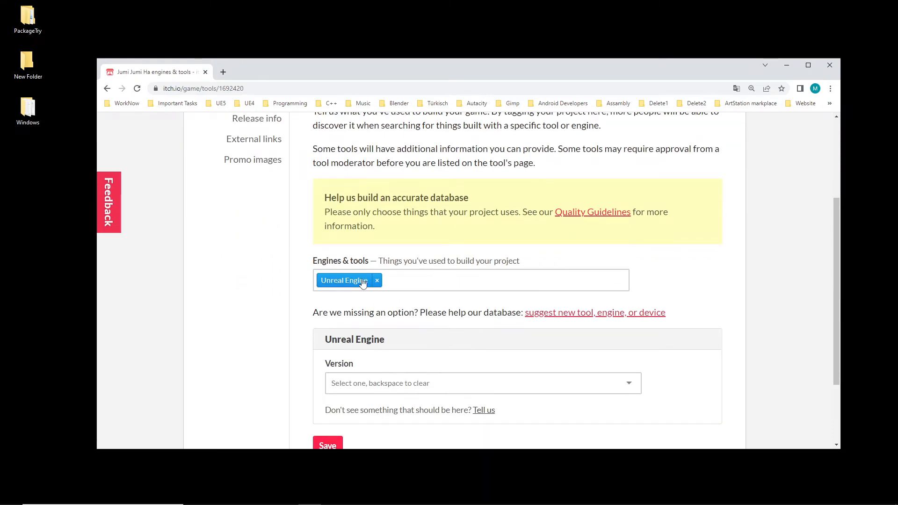
scroll(386, 283, up, 3)
scroll(421, 285, down, 3)
scroll(351, 246, up, 3)
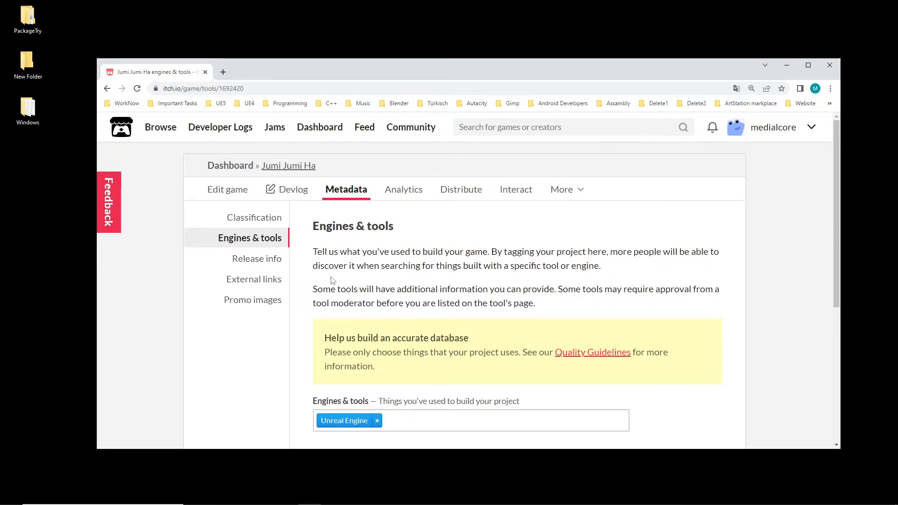
scroll(446, 285, down, 5)
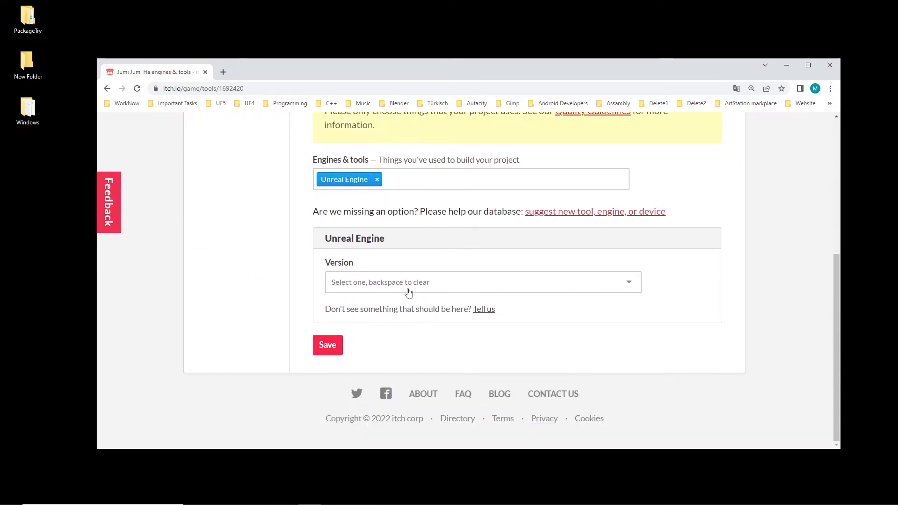
Step: Check which Unreal Engine versions are offered, without choosing one, and review the rest of the Engines & tools page
click(396, 286)
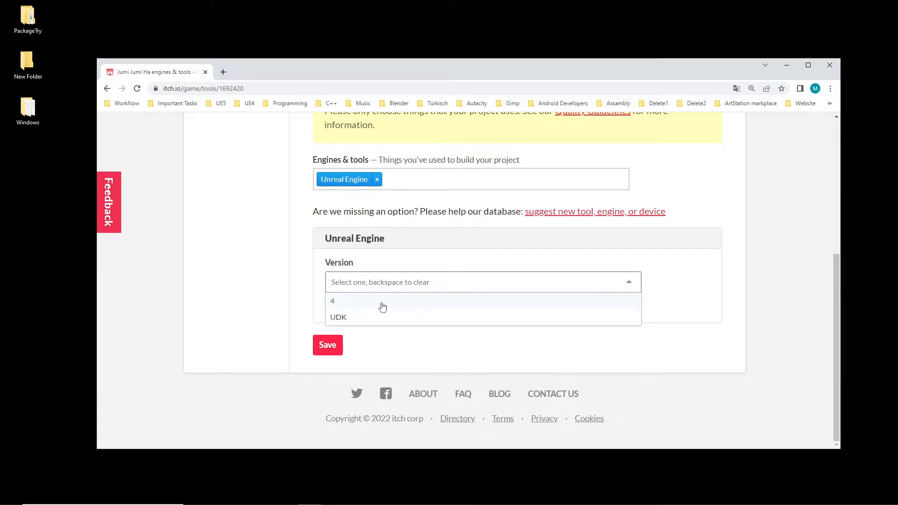
click(258, 262)
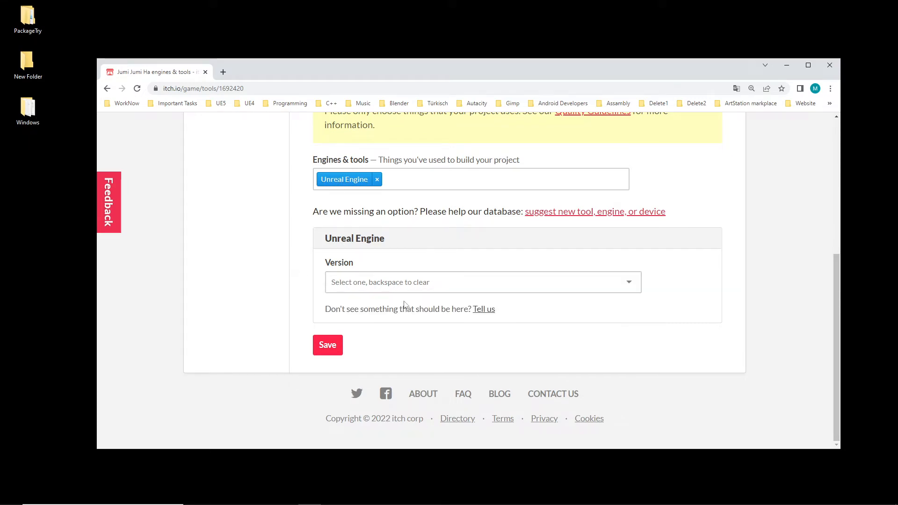
scroll(458, 332, up, 1)
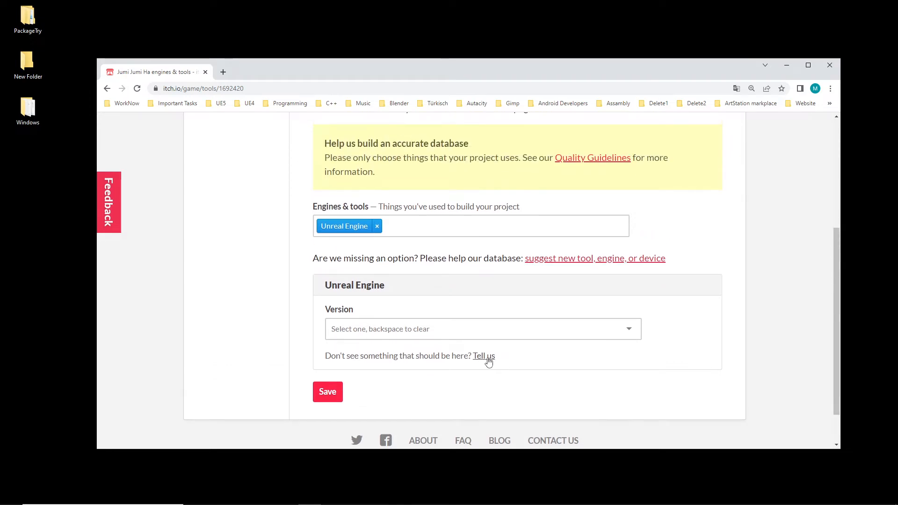
scroll(398, 323, up, 3)
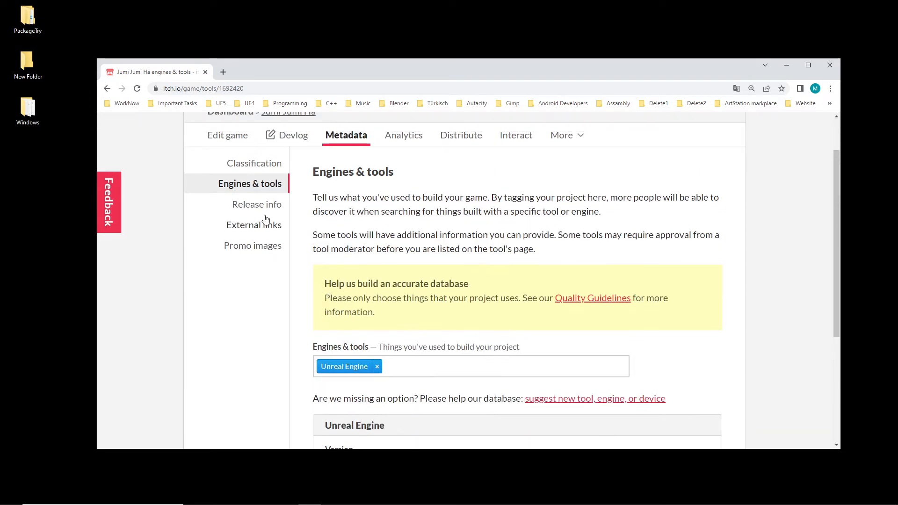
scroll(335, 329, down, 3)
scroll(281, 248, up, 4)
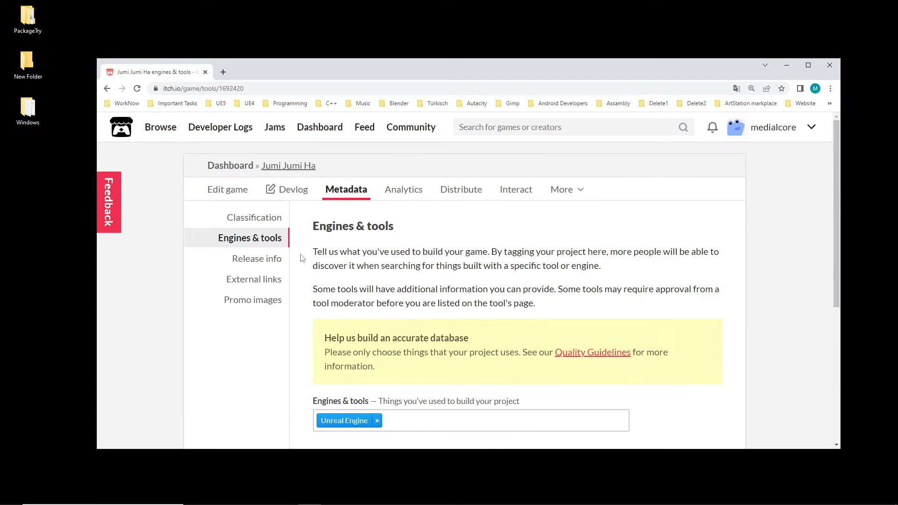
Step: Show the game's release info and set the license for code to No license
click(261, 260)
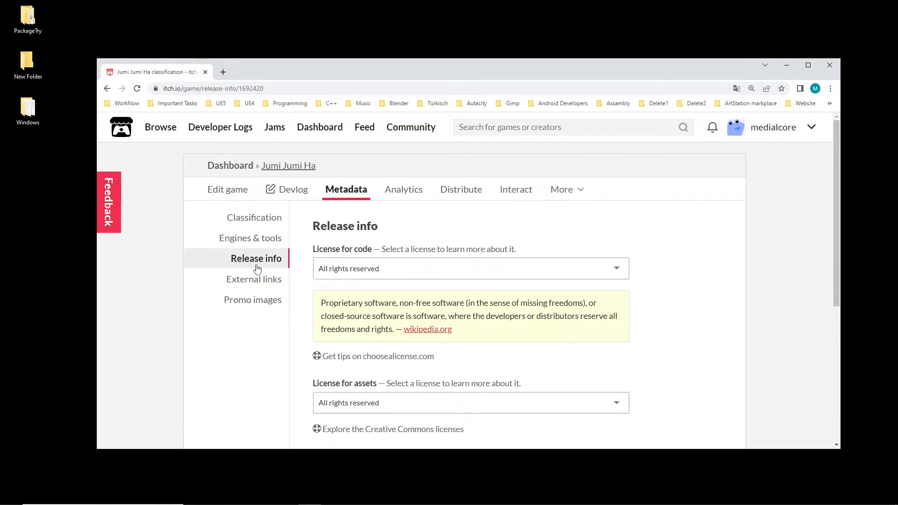
drag(384, 227, 302, 229)
click(392, 227)
click(452, 271)
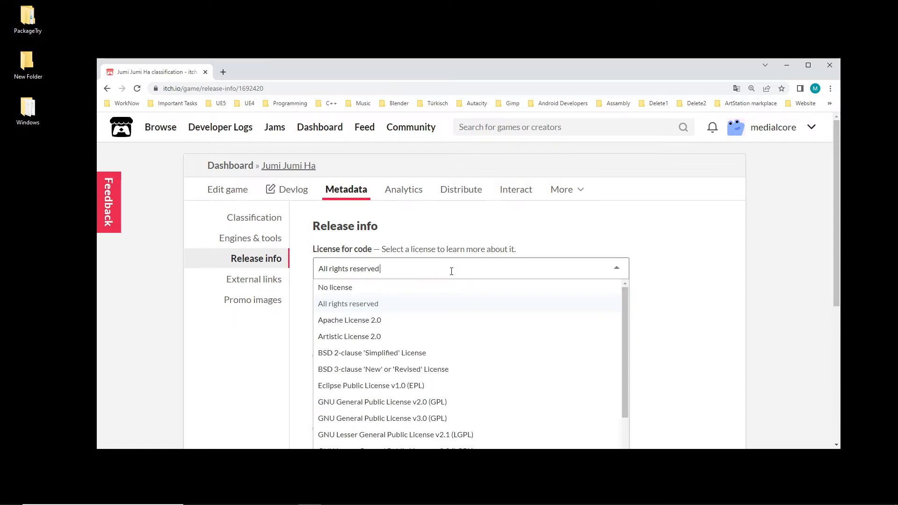
click(359, 289)
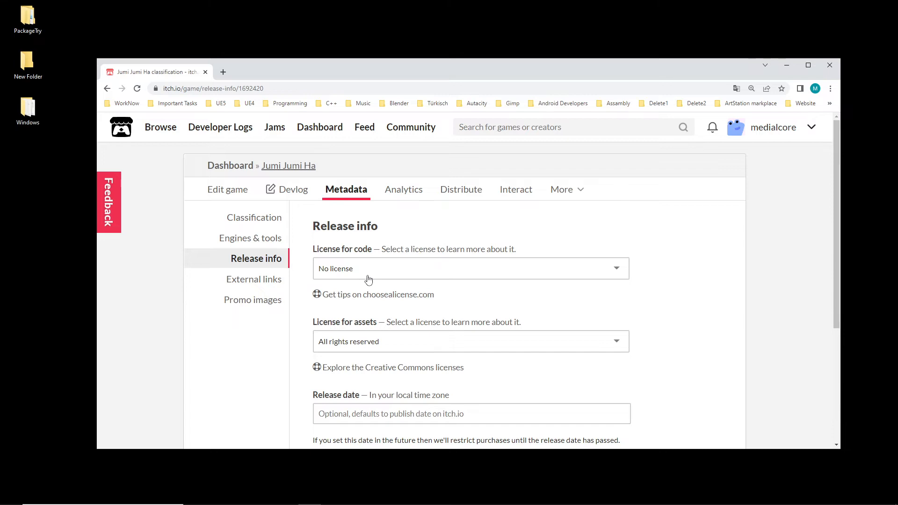
Step: Try Apache License 2.0, BSD 3-clause 'New' or 'Revised' License and GNU General Public License v3.0 as the license for code
click(395, 271)
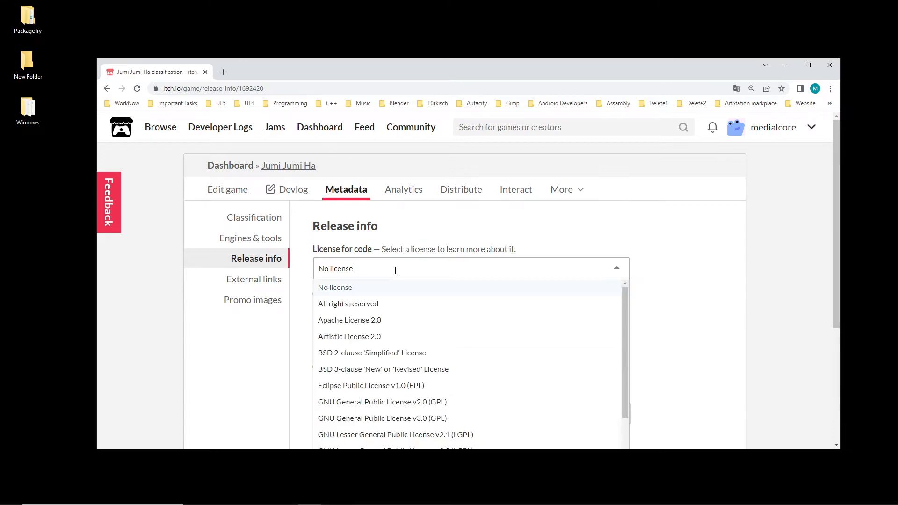
scroll(439, 337, down, 5)
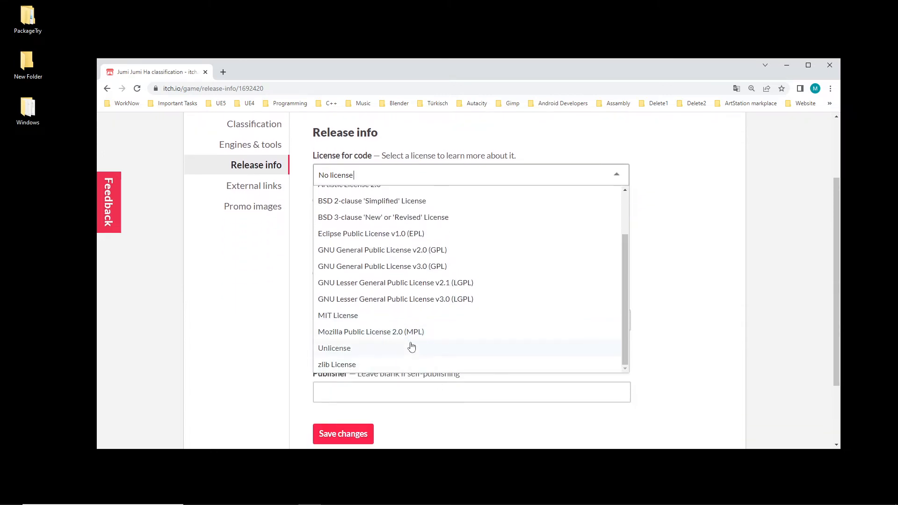
scroll(403, 342, up, 3)
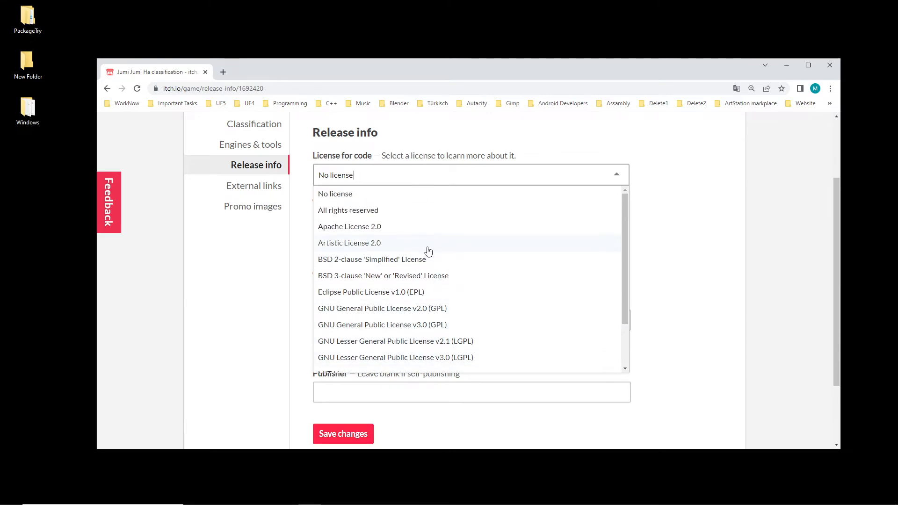
click(371, 227)
click(385, 177)
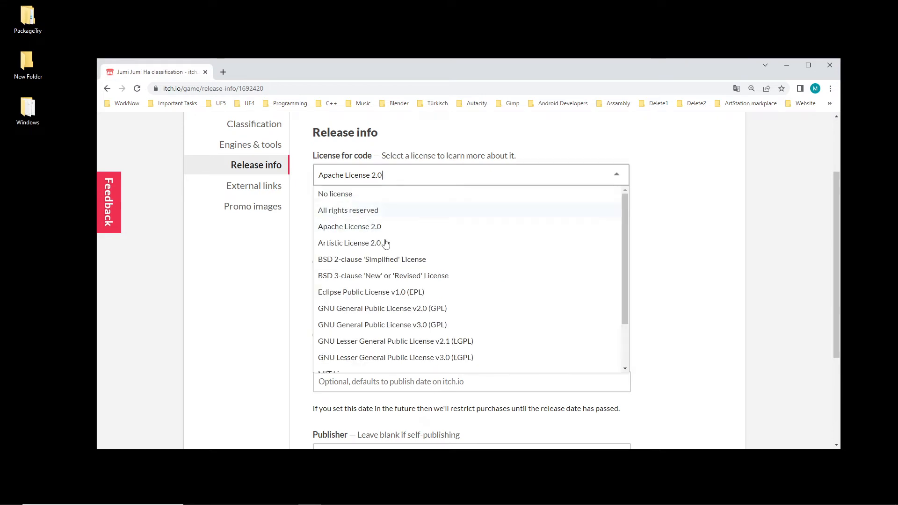
click(375, 272)
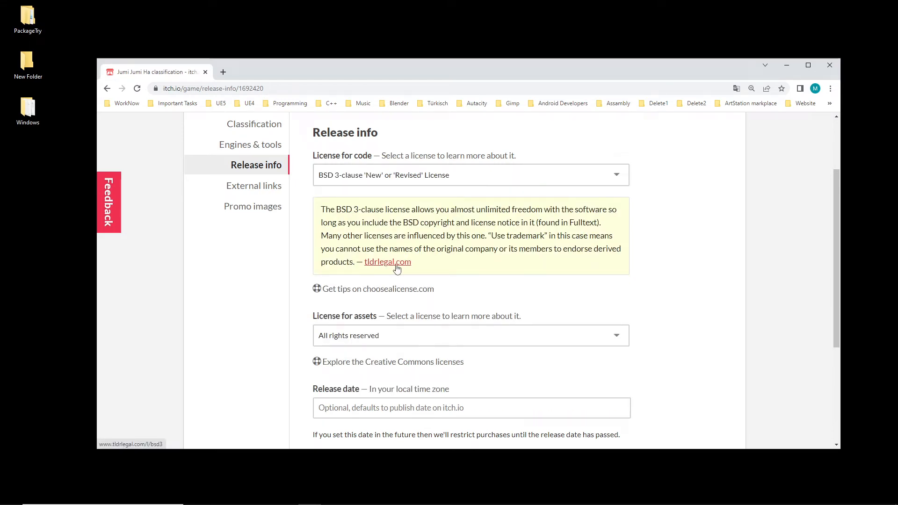
click(392, 175)
click(417, 320)
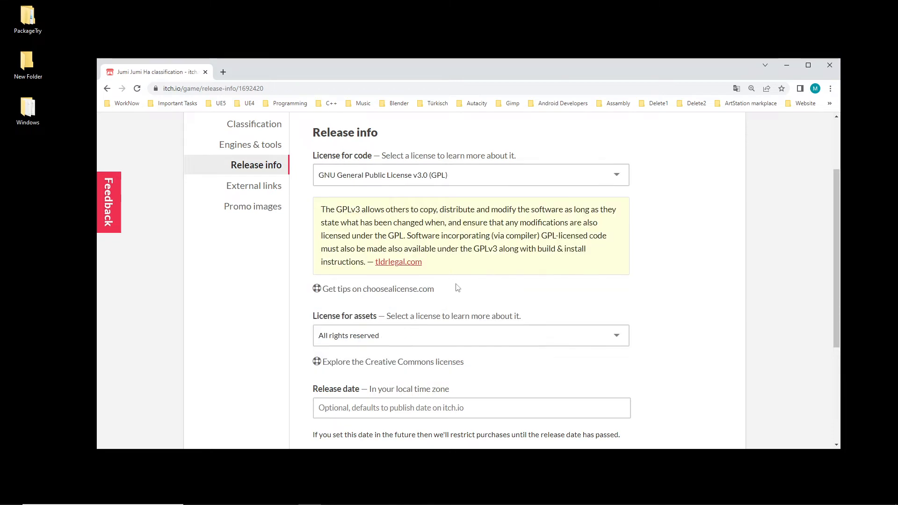
Step: Set the license for code to All rights reserved, comparing it with the other code licenses offered
click(426, 178)
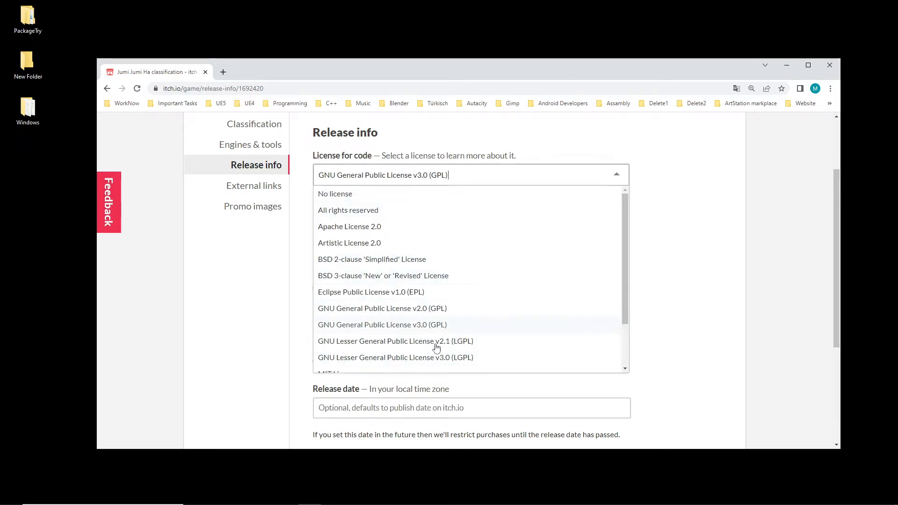
scroll(477, 333, up, 1)
scroll(478, 333, up, 2)
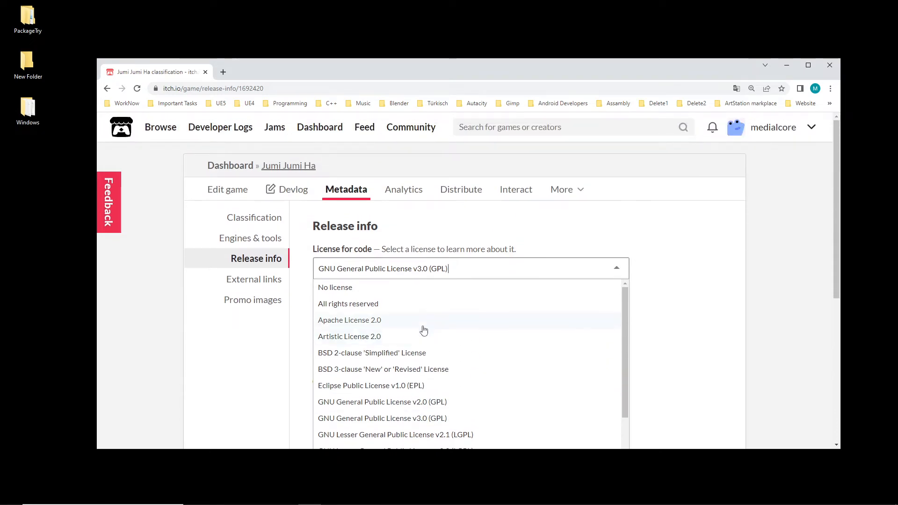
click(361, 305)
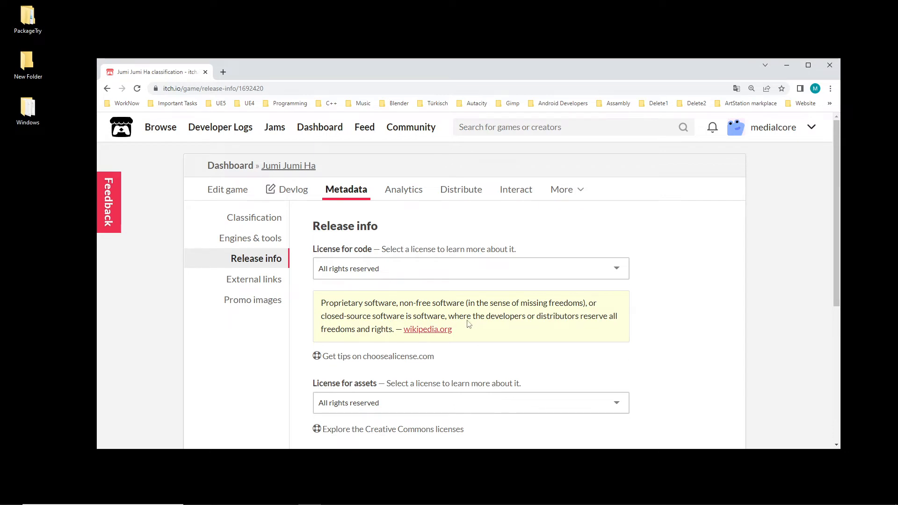
scroll(470, 328, down, 2)
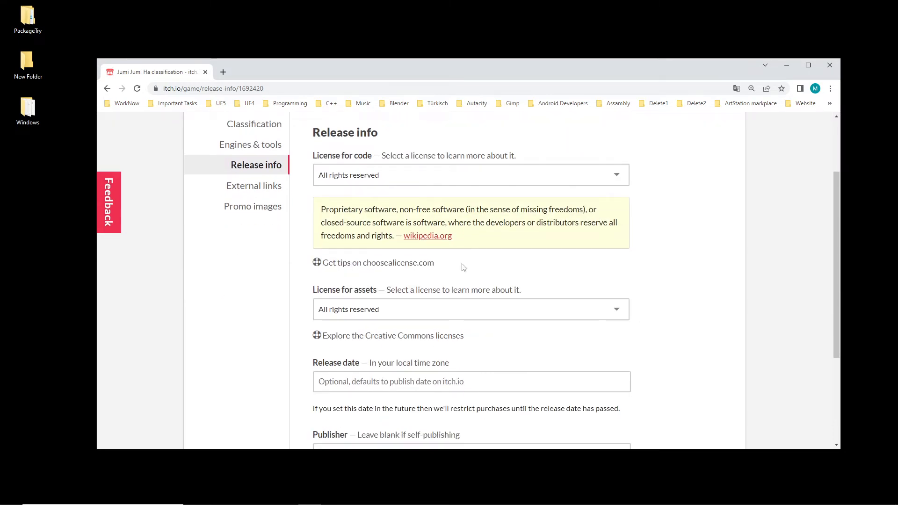
scroll(477, 299, up, 2)
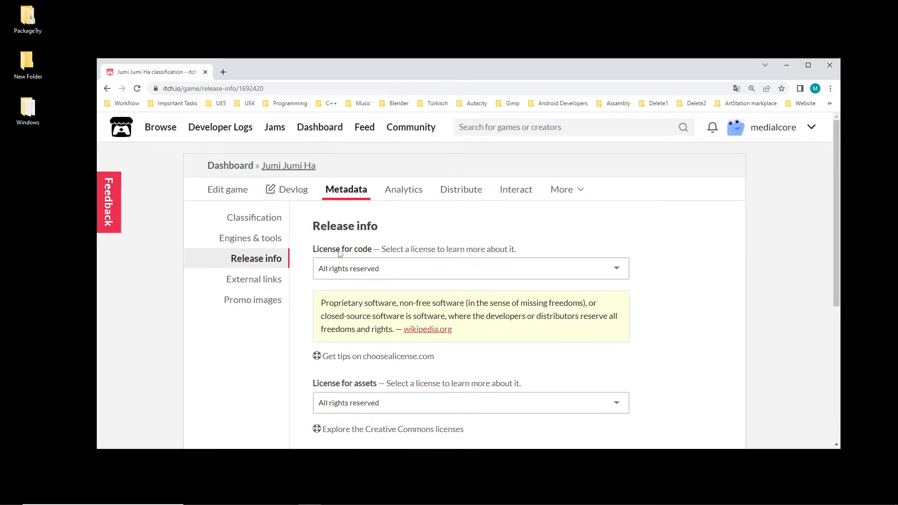
click(443, 270)
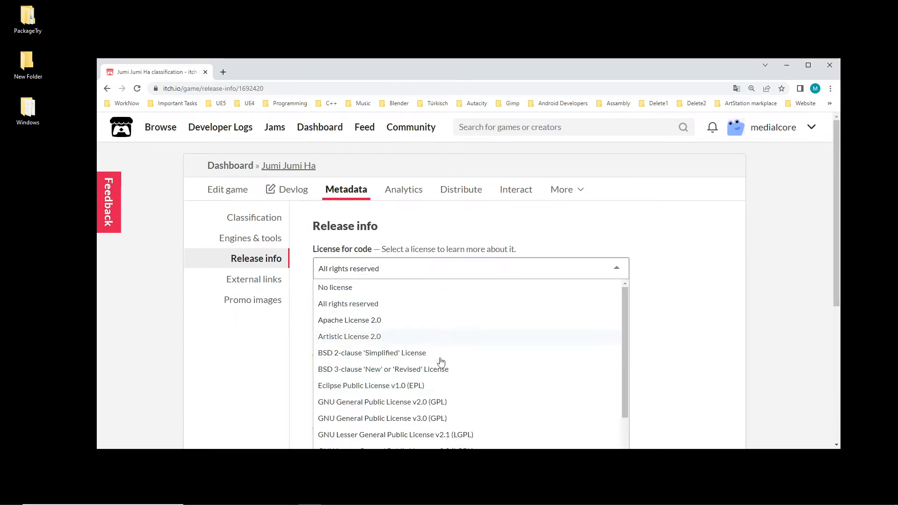
click(375, 311)
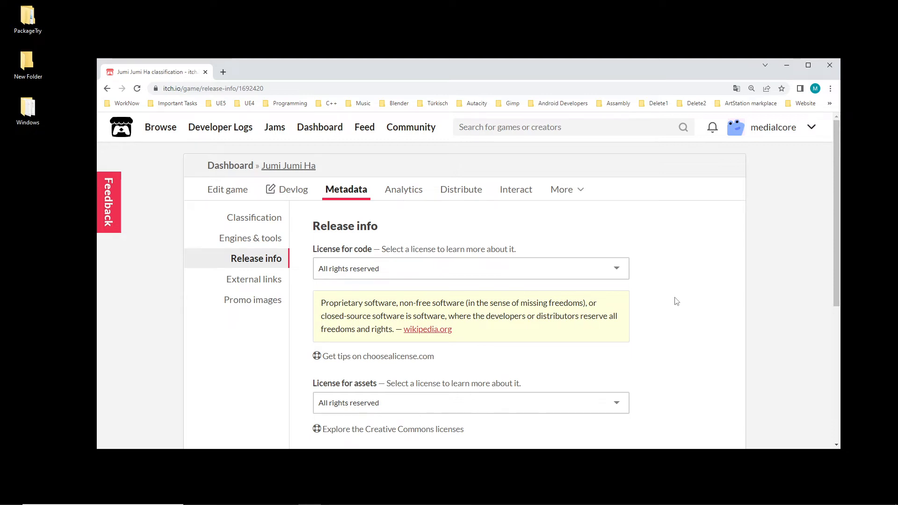
Step: Select All rights reserved as the license for assets and review the release date and publisher fields
scroll(677, 302, down, 2)
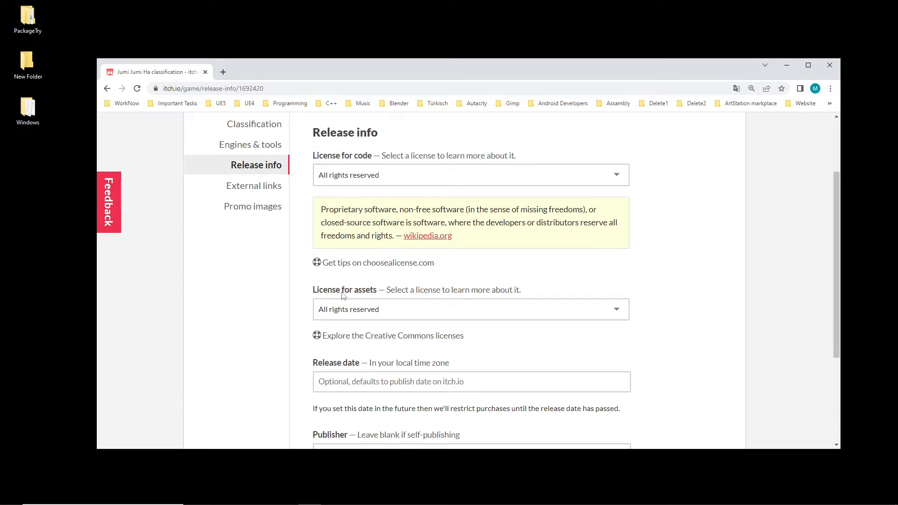
click(324, 310)
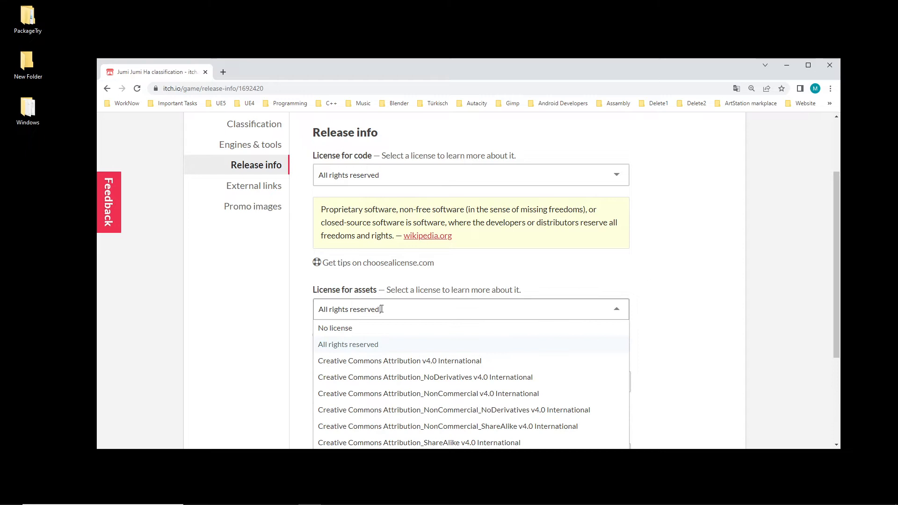
click(340, 349)
scroll(473, 323, down, 2)
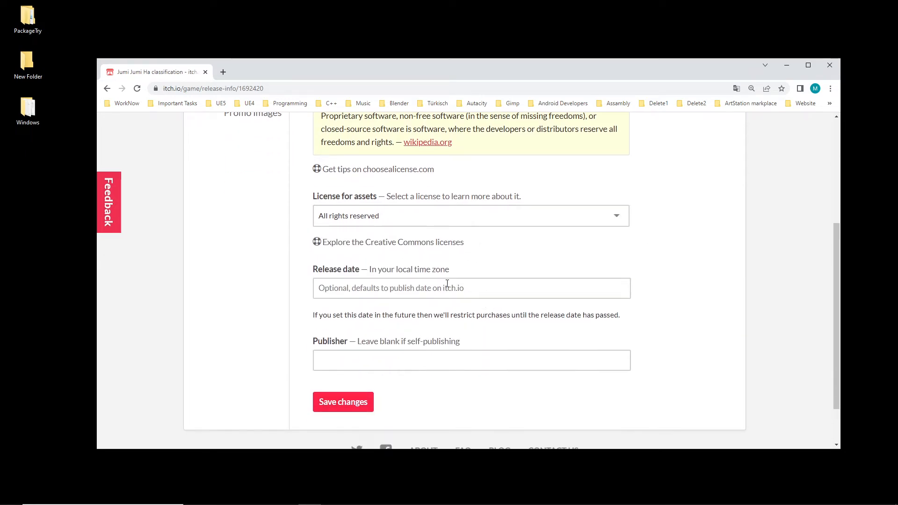
scroll(447, 284, up, 1)
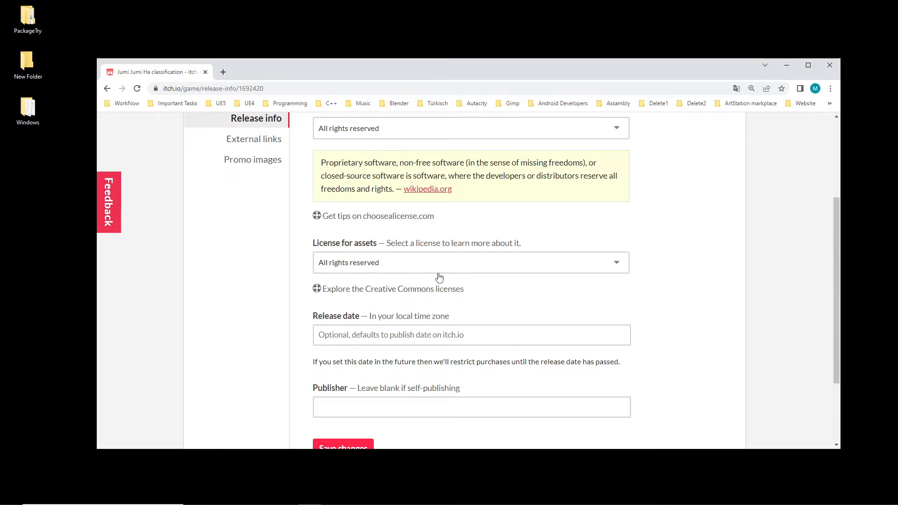
scroll(610, 293, up, 3)
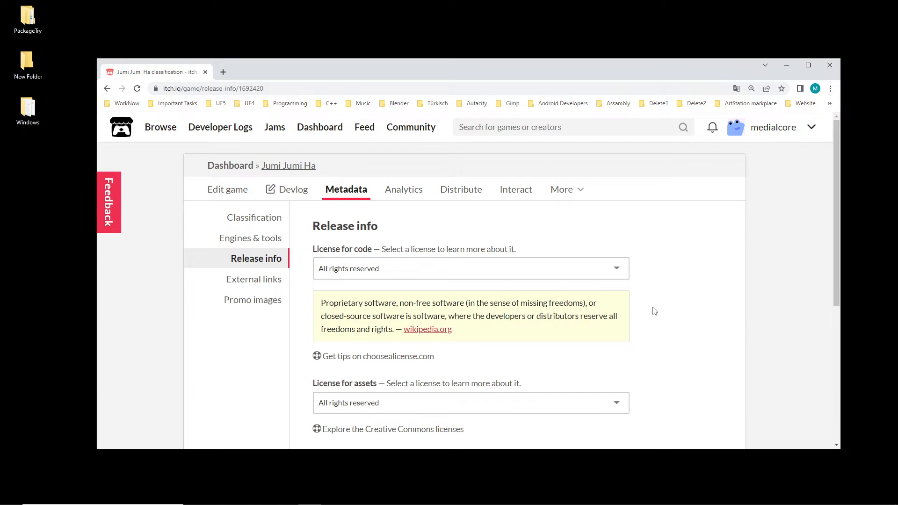
Step: Review the Creative Commons options offered for the asset license without choosing one
scroll(667, 304, down, 5)
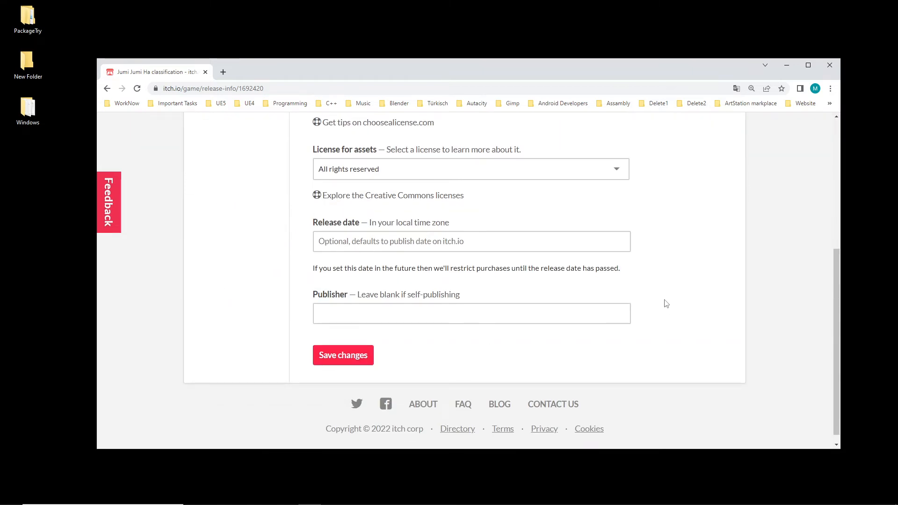
scroll(645, 308, up, 2)
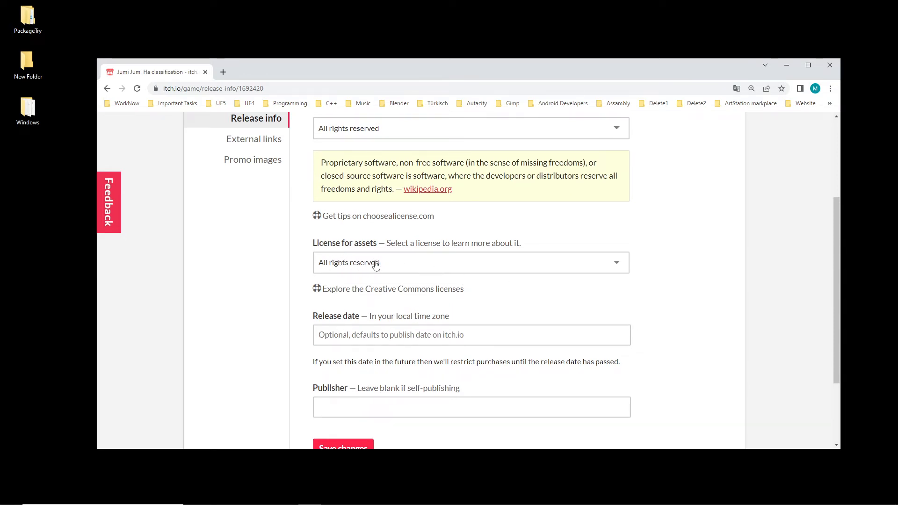
click(438, 263)
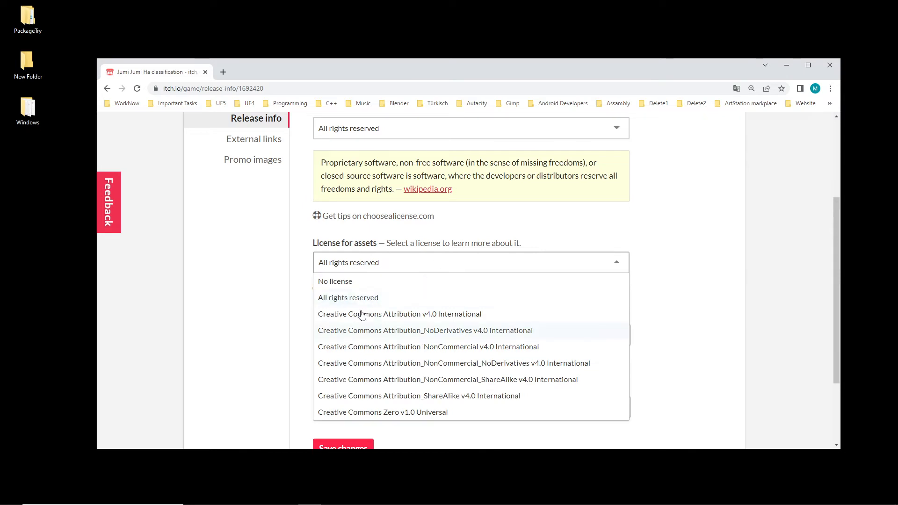
scroll(420, 380, down, 1)
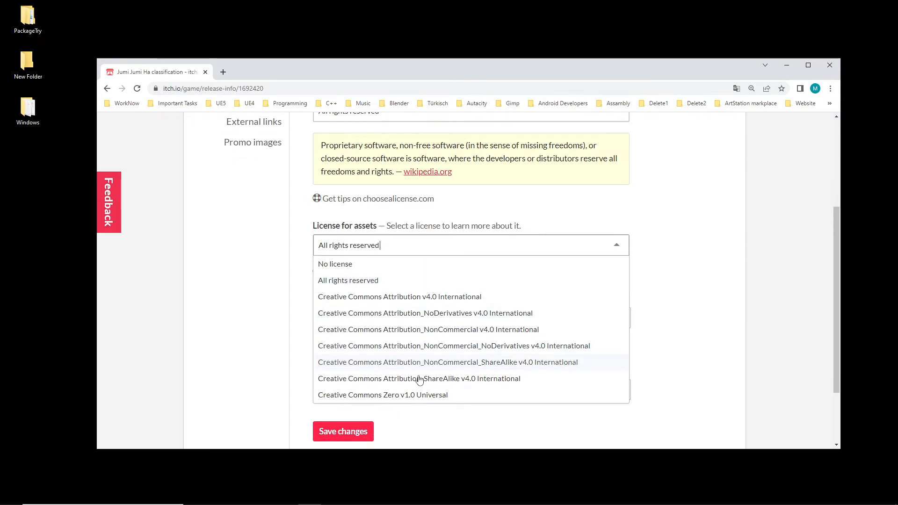
scroll(419, 380, down, 1)
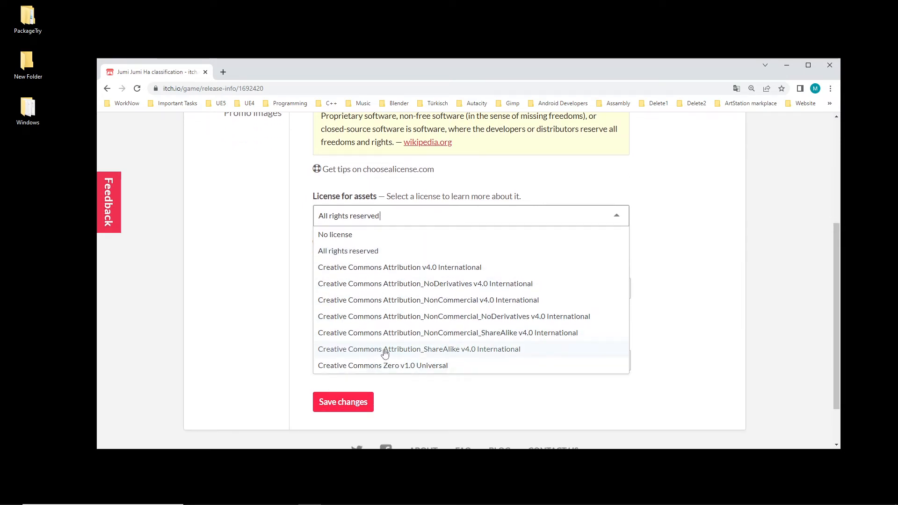
click(657, 274)
Step: Try GNU General Public License v2.0 (GPL) as the license for code and read its explanation
scroll(655, 262, up, 4)
click(381, 274)
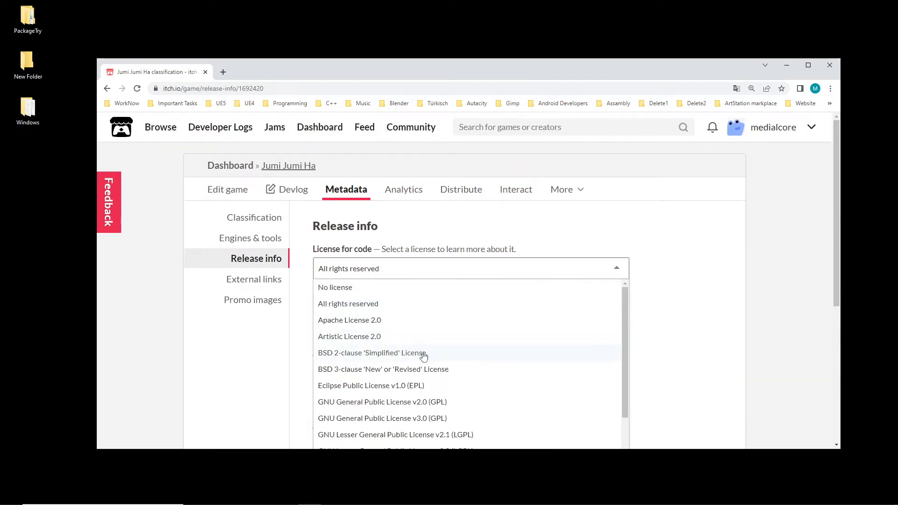
scroll(404, 362, down, 1)
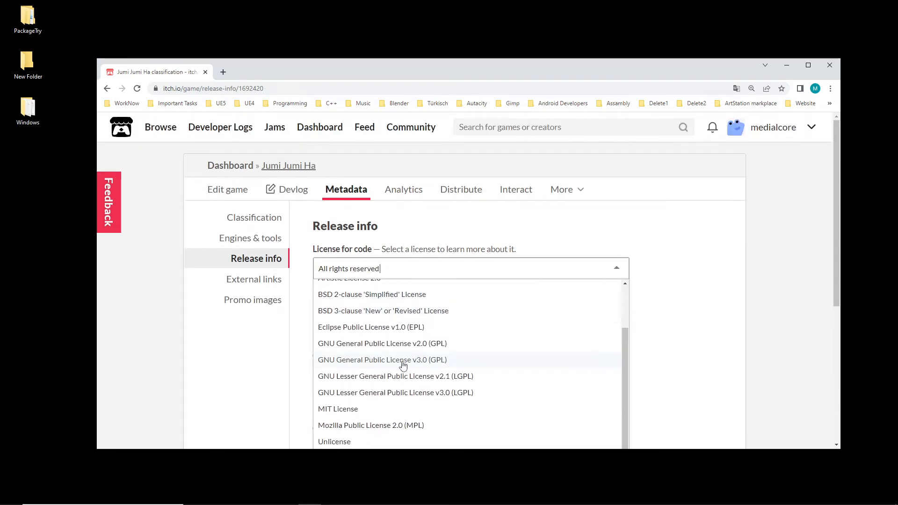
click(381, 346)
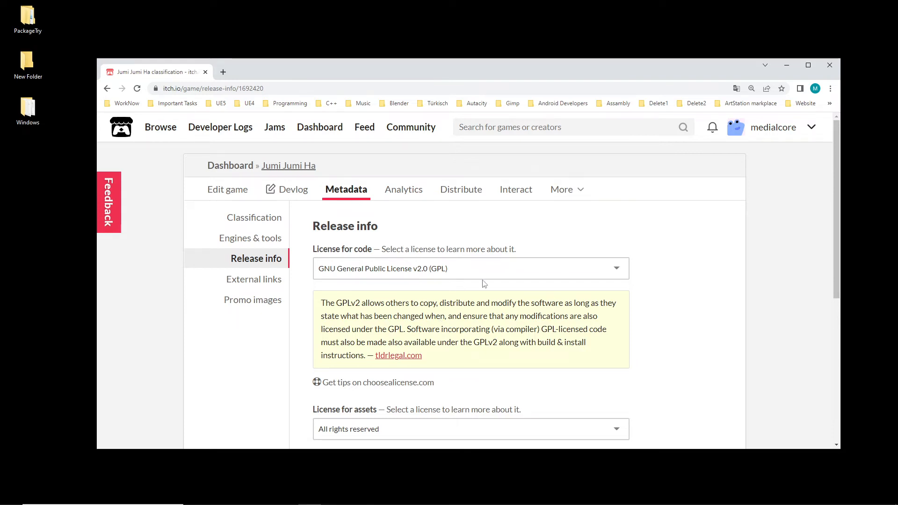
Step: Look through the offered code licenses once more and return the license for code to All rights reserved
click(504, 275)
scroll(519, 334, up, 2)
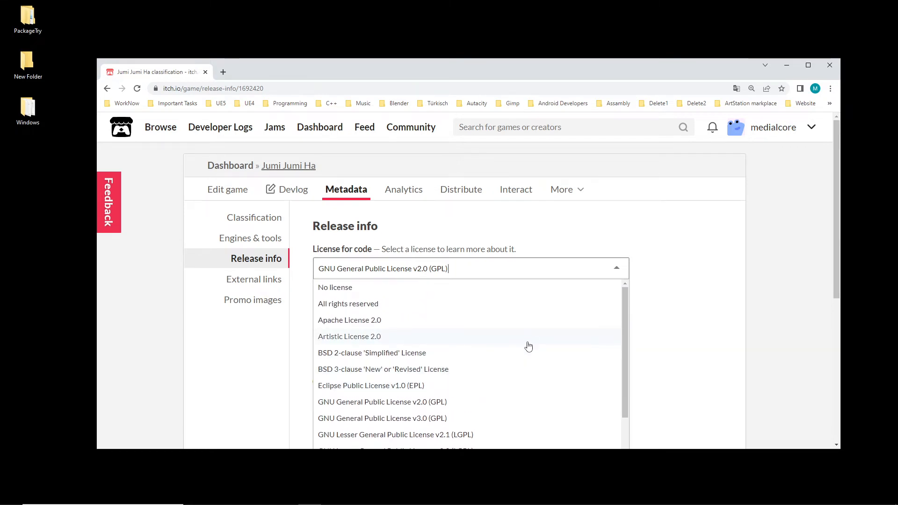
scroll(531, 353, down, 1)
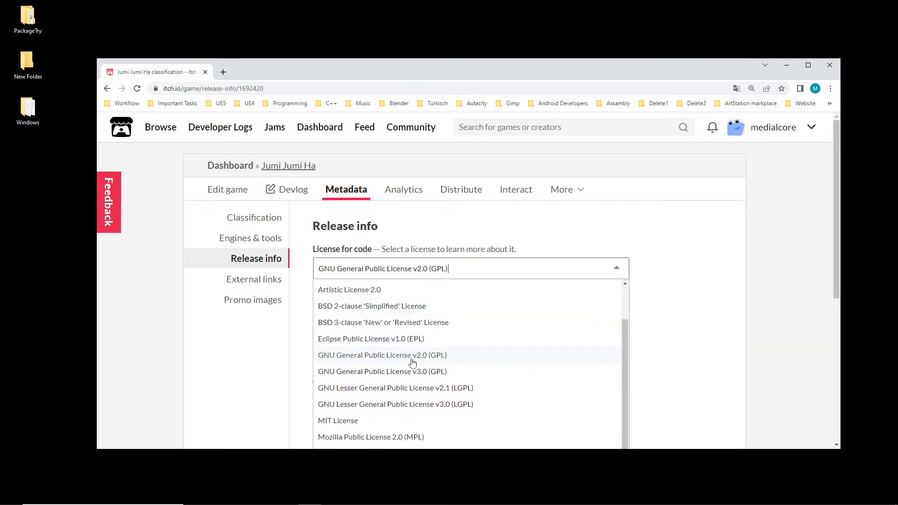
scroll(493, 390, down, 1)
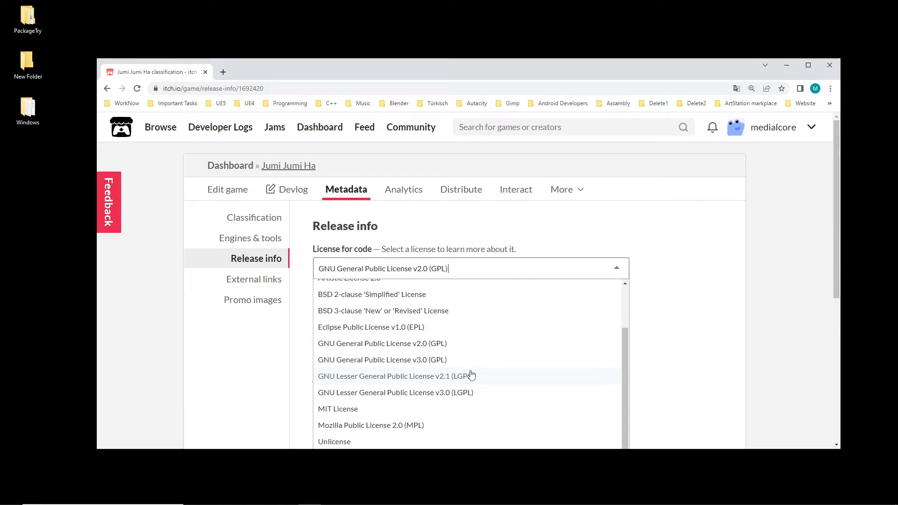
scroll(472, 375, up, 1)
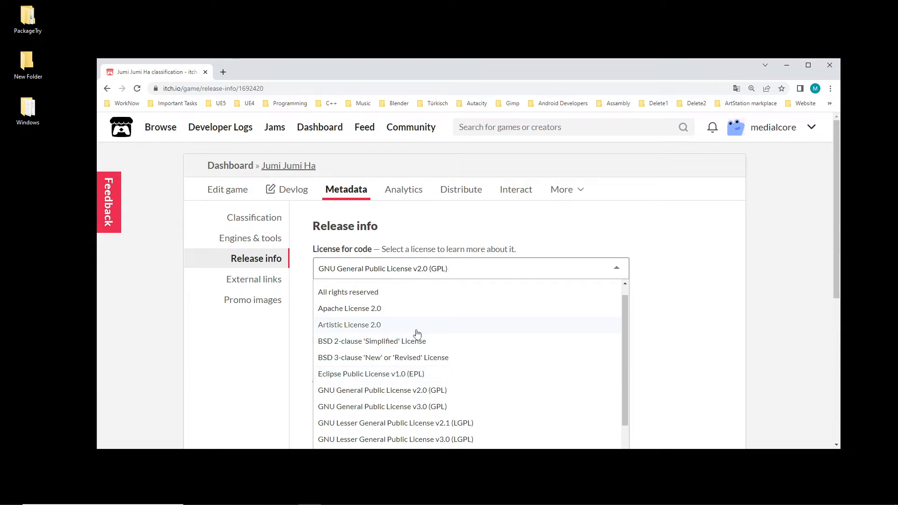
click(364, 295)
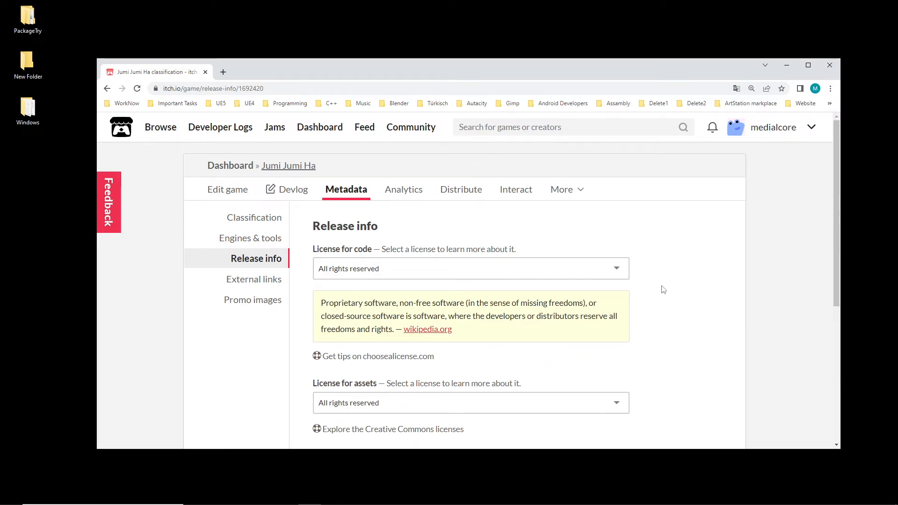
Step: Save the release info with both the code and asset licenses set to All rights reserved
scroll(661, 290, down, 5)
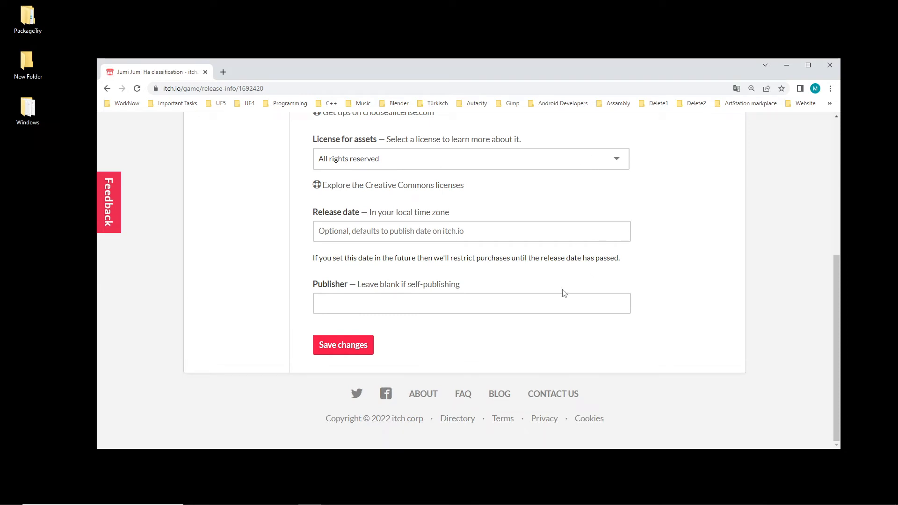
scroll(563, 295, up, 3)
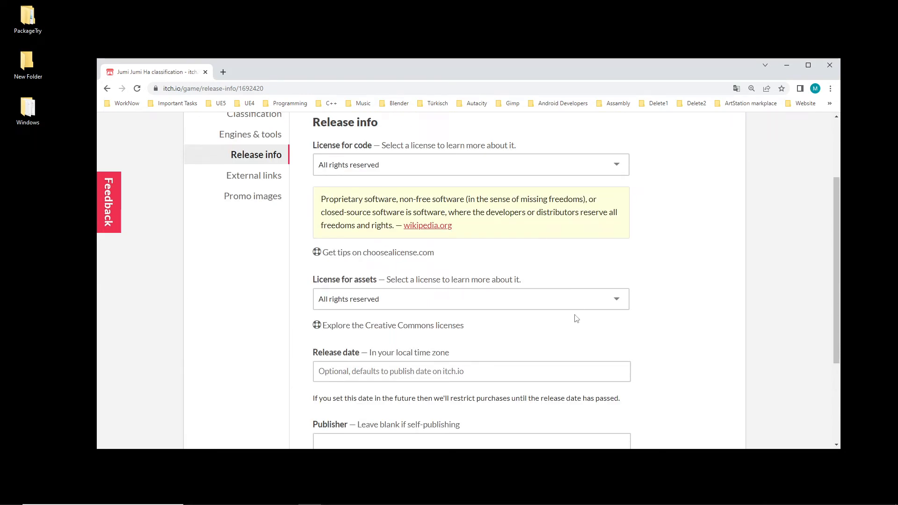
scroll(577, 318, up, 3)
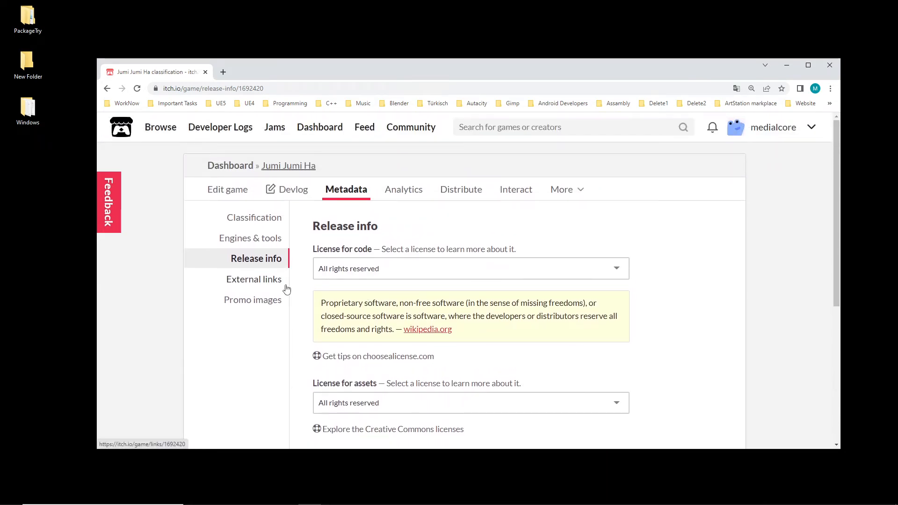
click(256, 279)
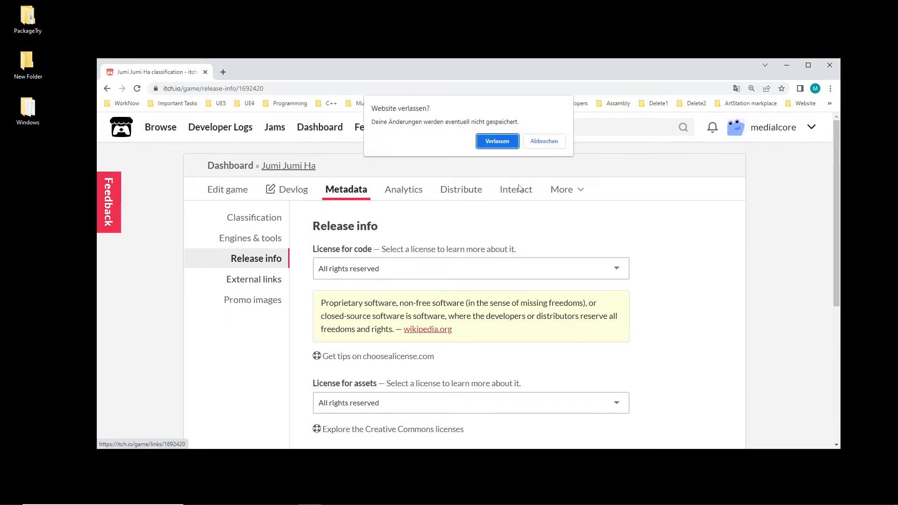
click(552, 143)
scroll(645, 304, down, 5)
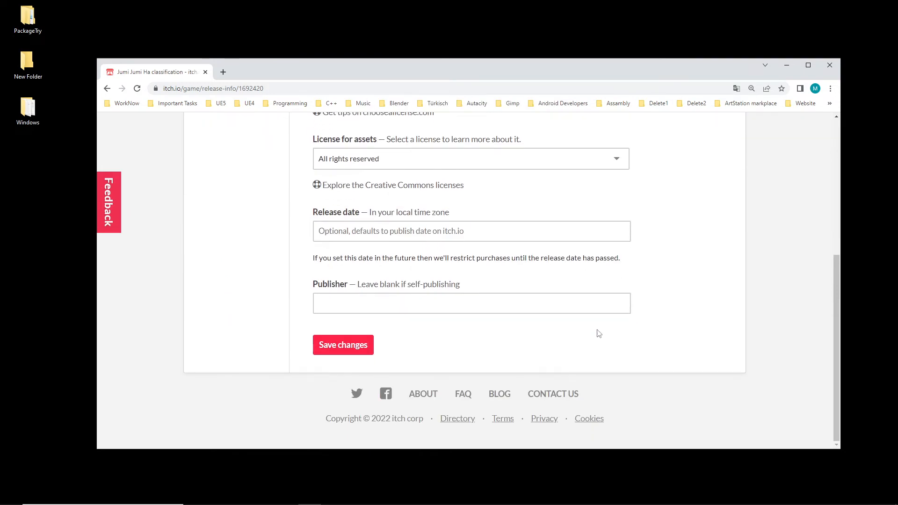
click(337, 346)
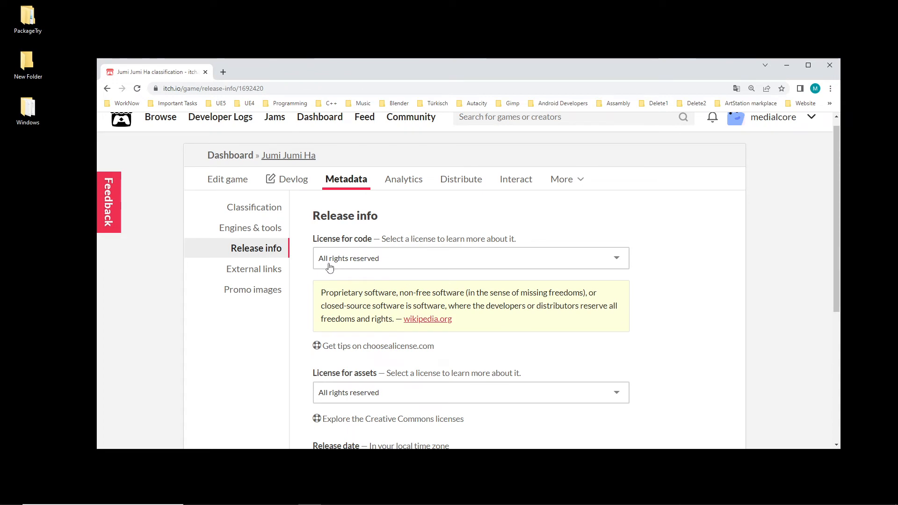
scroll(348, 370, down, 5)
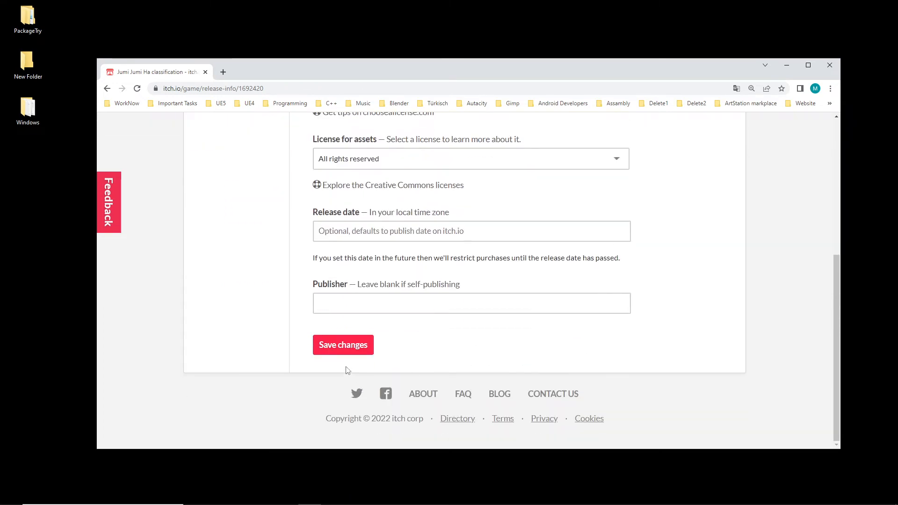
click(346, 348)
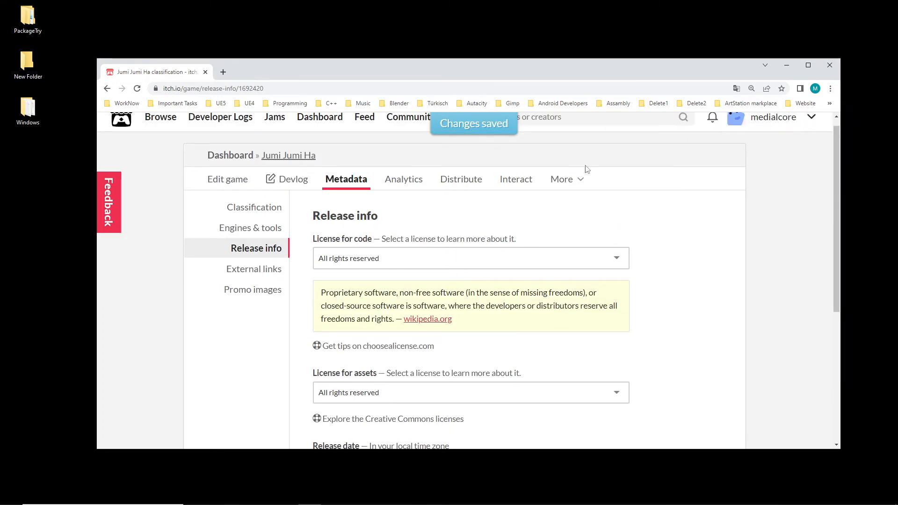
Step: Review the project's external links settings and the optional promotional image uploads, including social media image, favicon, wide cover and logo
click(287, 270)
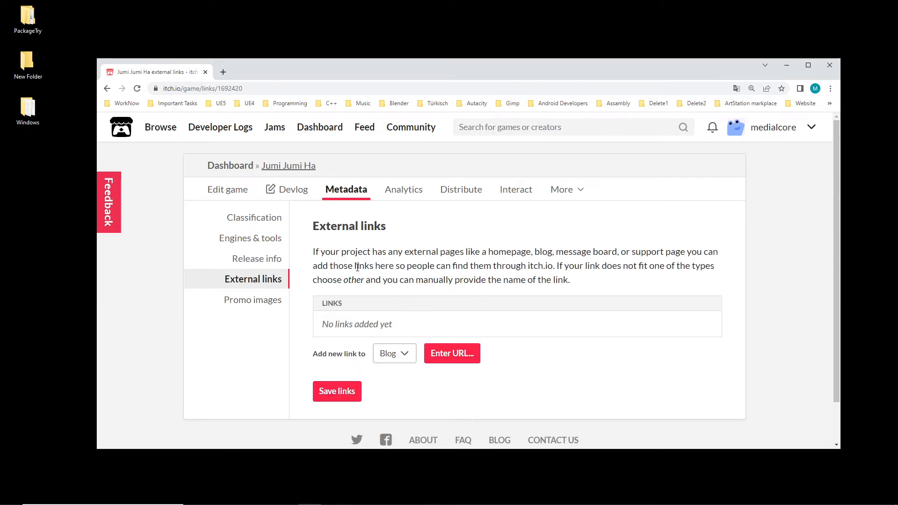
click(235, 302)
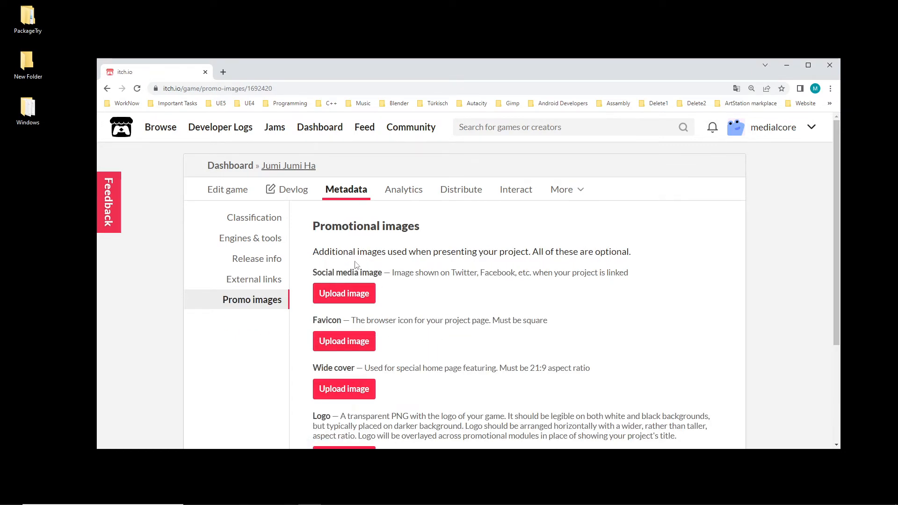
scroll(405, 365, down, 3)
scroll(407, 367, up, 1)
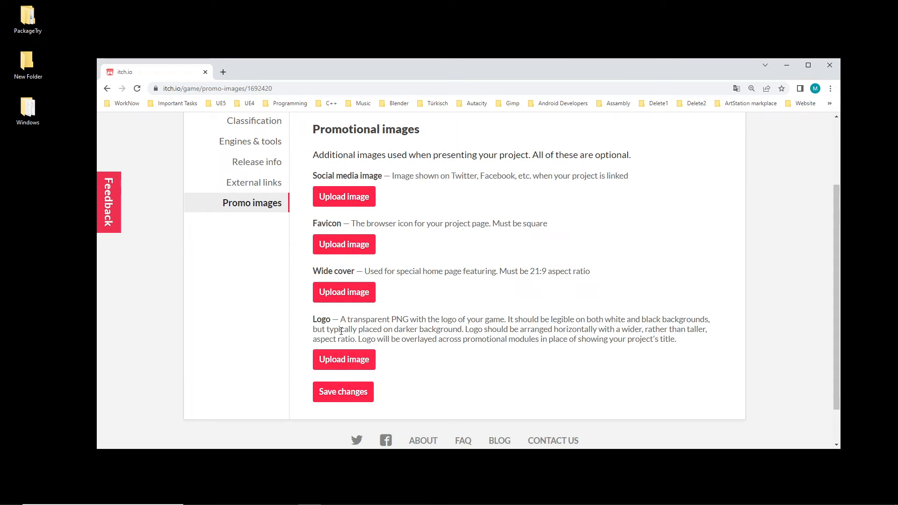
scroll(351, 291, up, 2)
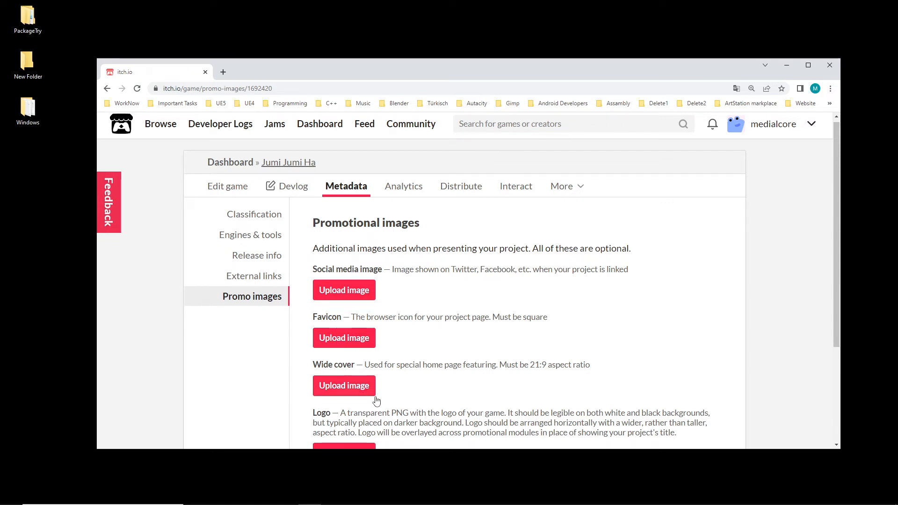
Step: Review the game's analytics, including the views and downloads charts, file download counts and Google Analytics section
click(404, 187)
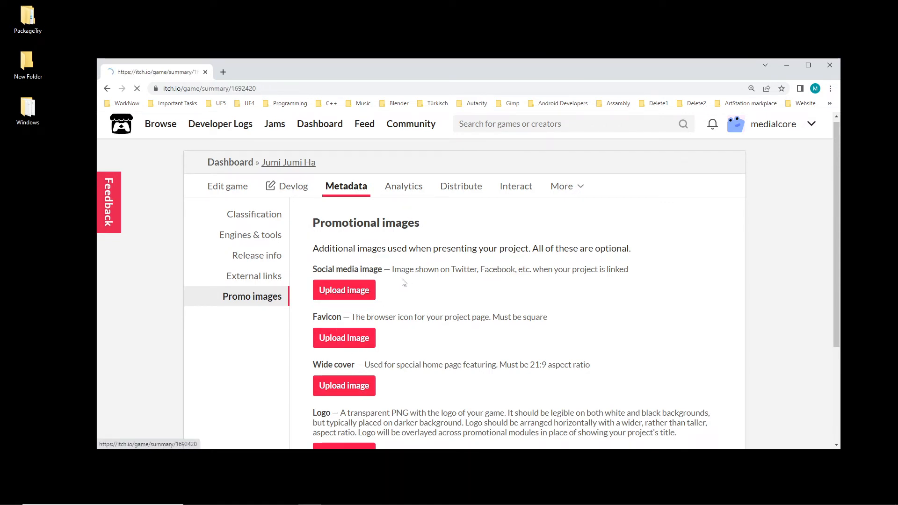
scroll(443, 317, down, 5)
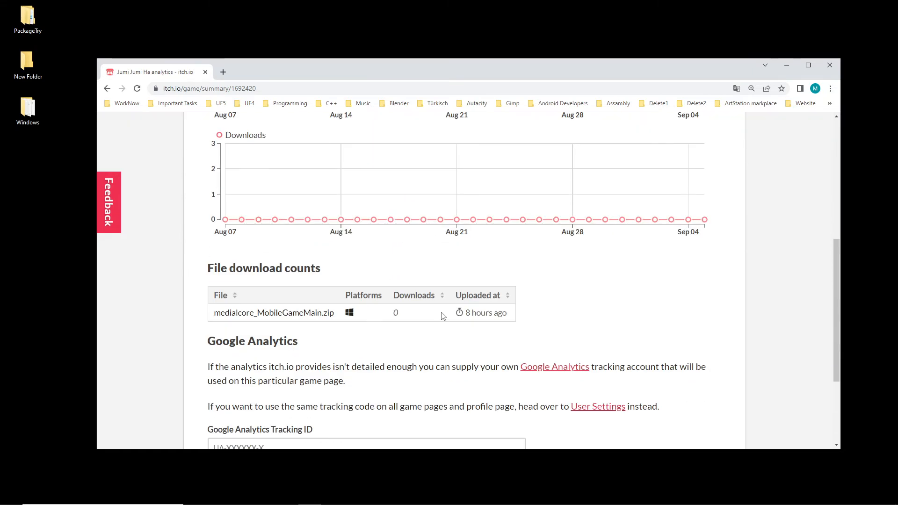
scroll(426, 318, up, 5)
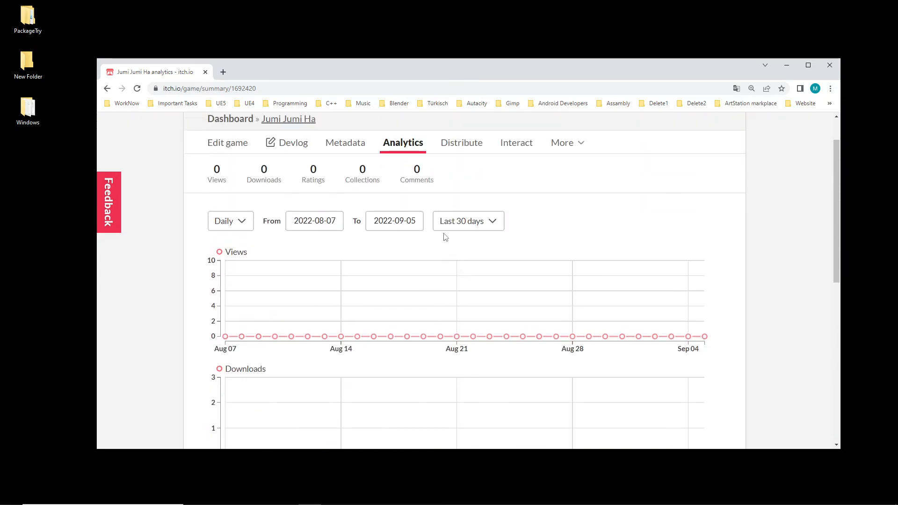
scroll(493, 273, up, 1)
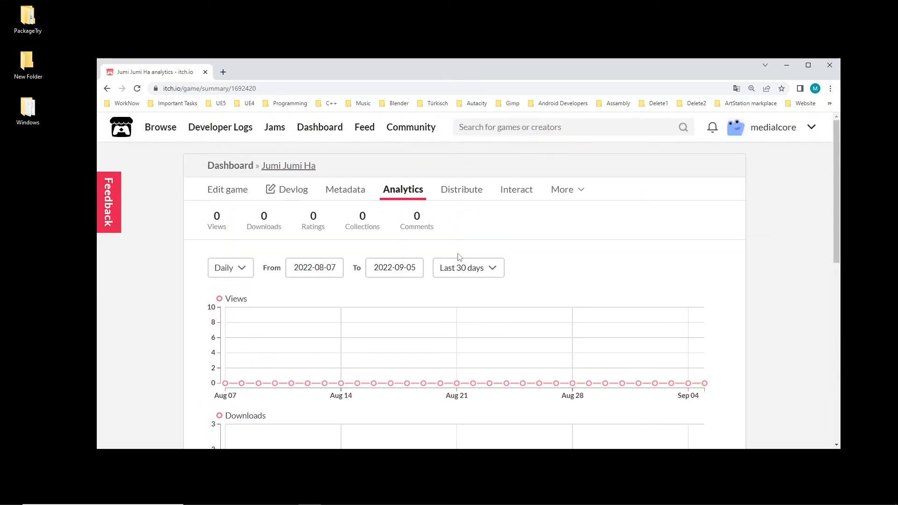
Step: Examine the distribution widget for the game, including its preview, color options and embed code
click(466, 196)
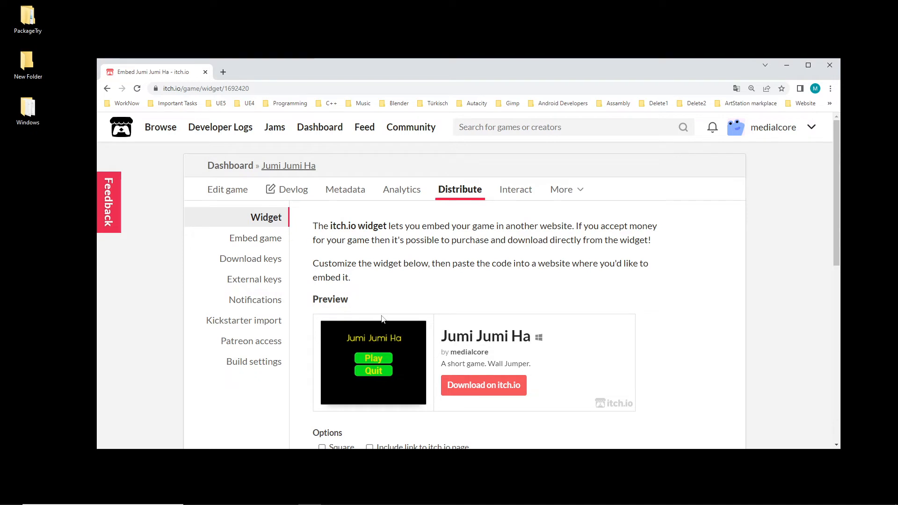
click(271, 241)
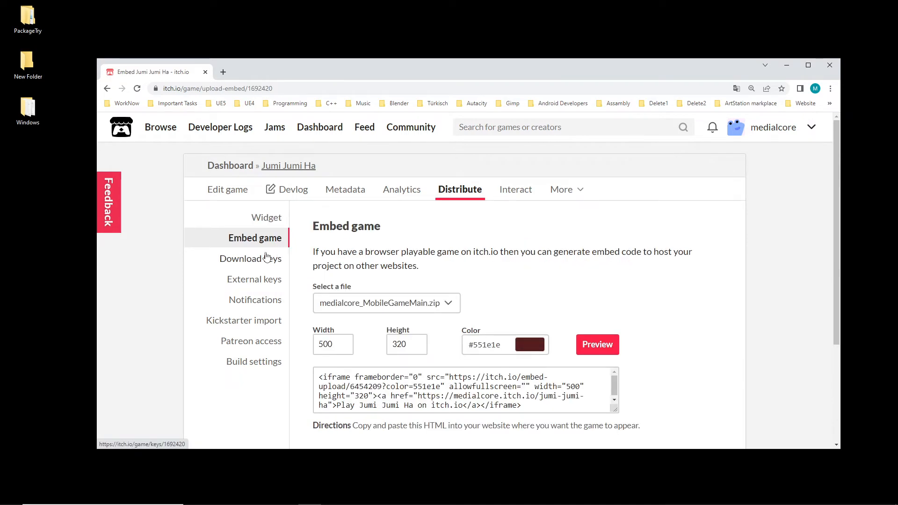
click(260, 218)
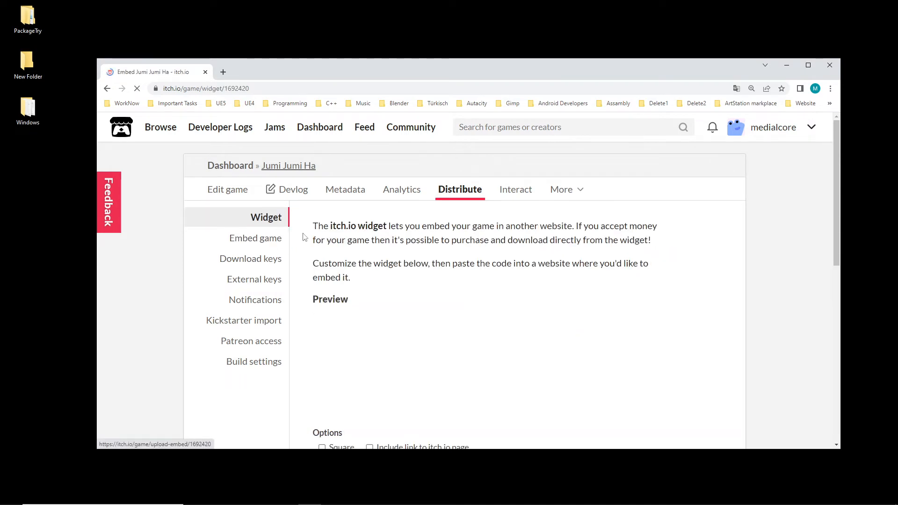
scroll(587, 327, down, 1)
scroll(587, 327, down, 7)
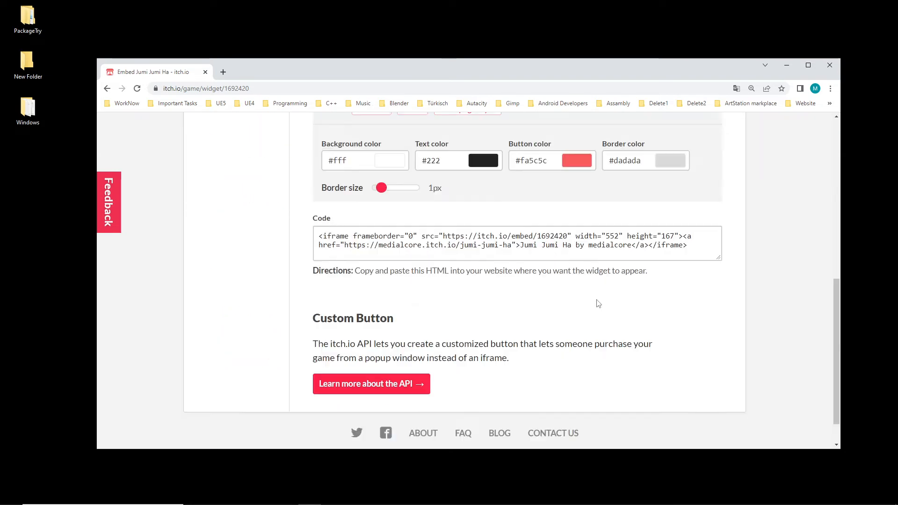
scroll(532, 333, up, 2)
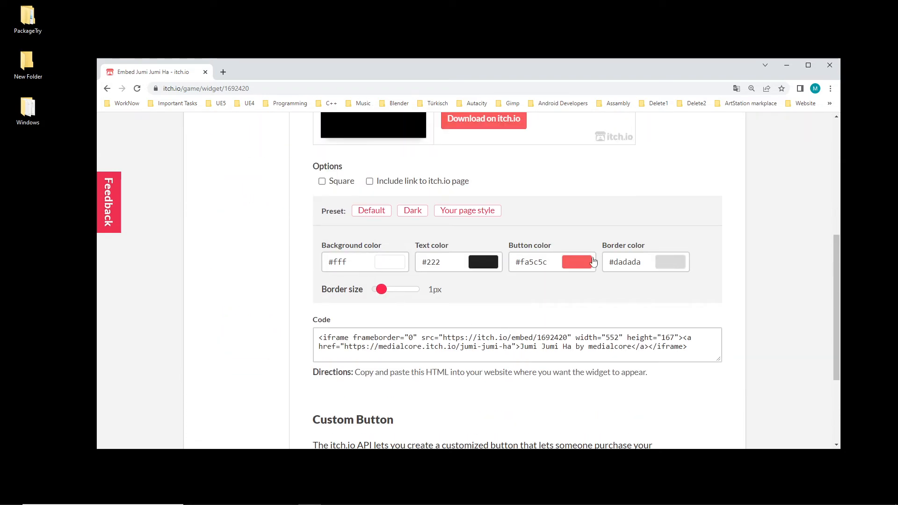
scroll(476, 262, up, 6)
Step: Review the Embed game settings, including file, size, color, embed code and direct link
click(264, 238)
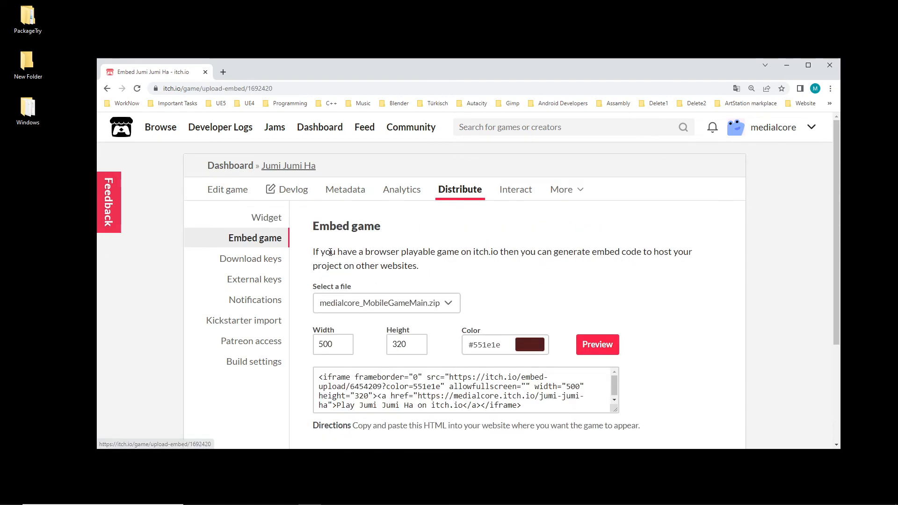
scroll(519, 306, down, 4)
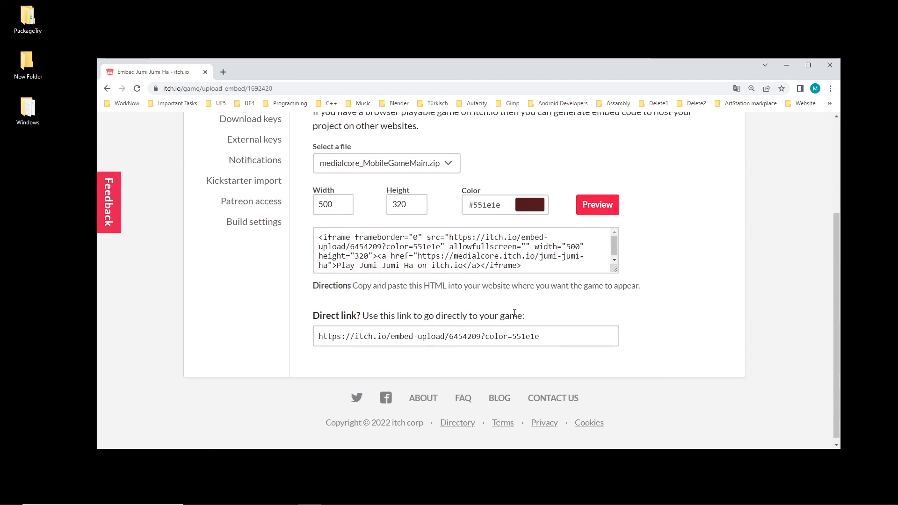
scroll(508, 314, up, 3)
scroll(471, 363, down, 3)
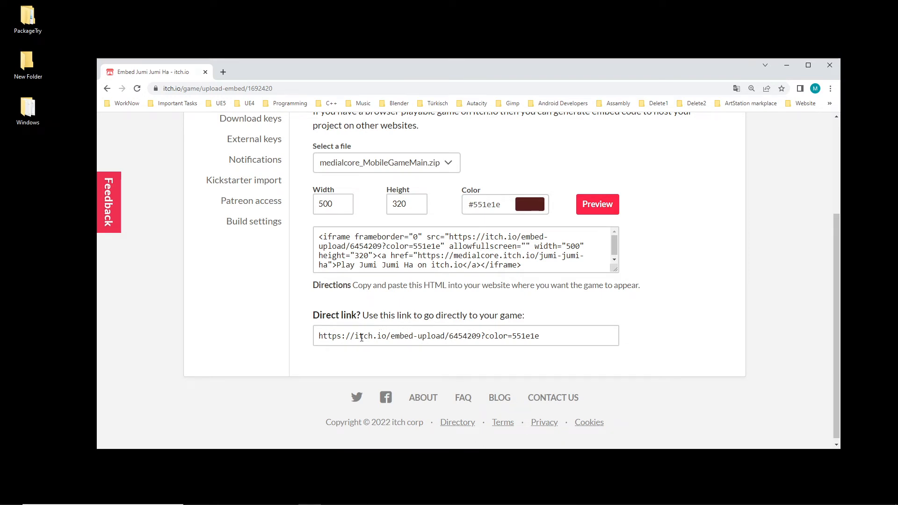
scroll(362, 337, up, 1)
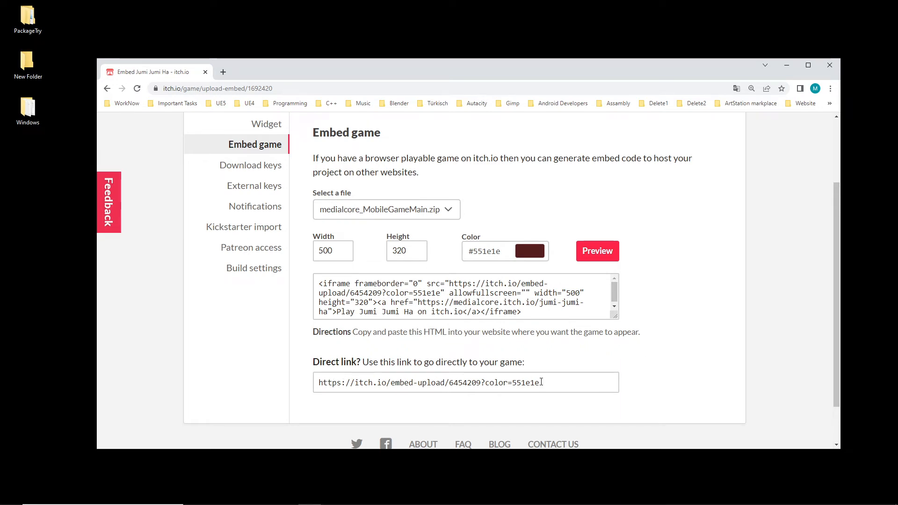
Step: Copy the game's direct link from the Embed game settings and look over the embed options again
drag(551, 384, 319, 384)
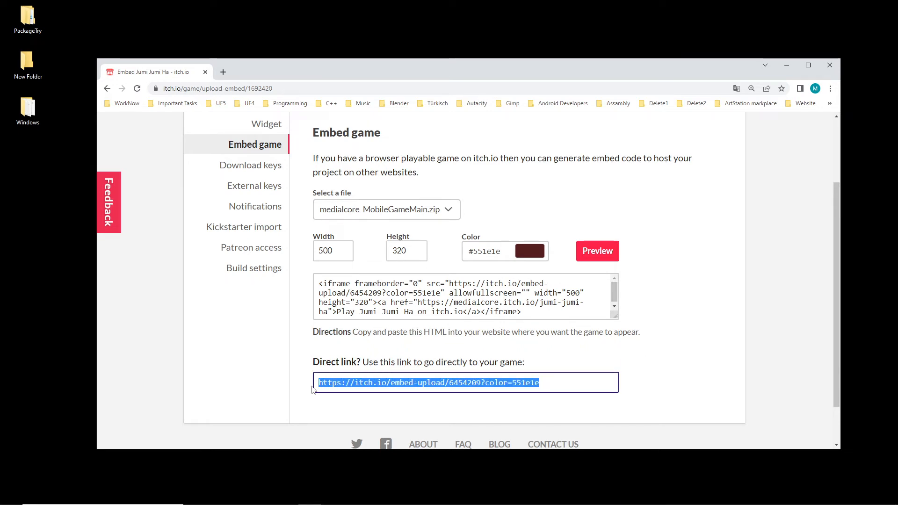
right_click(363, 388)
click(385, 393)
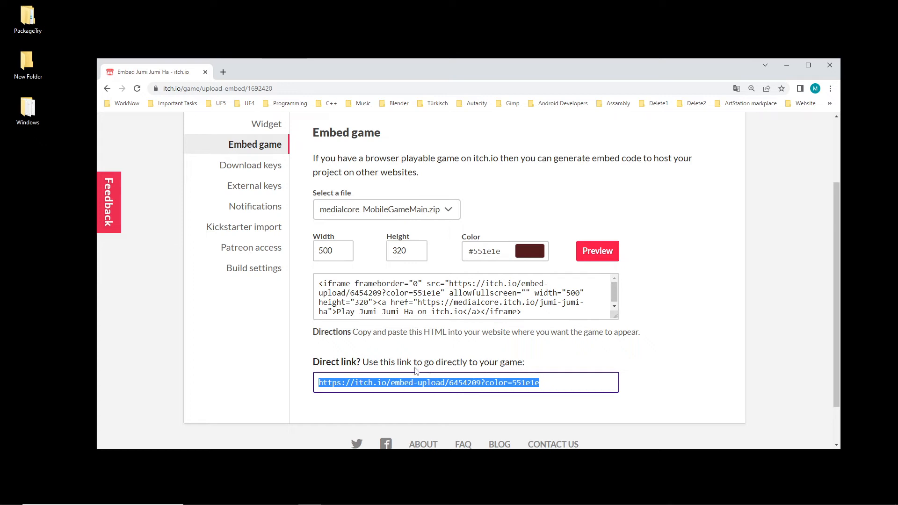
scroll(409, 374, up, 2)
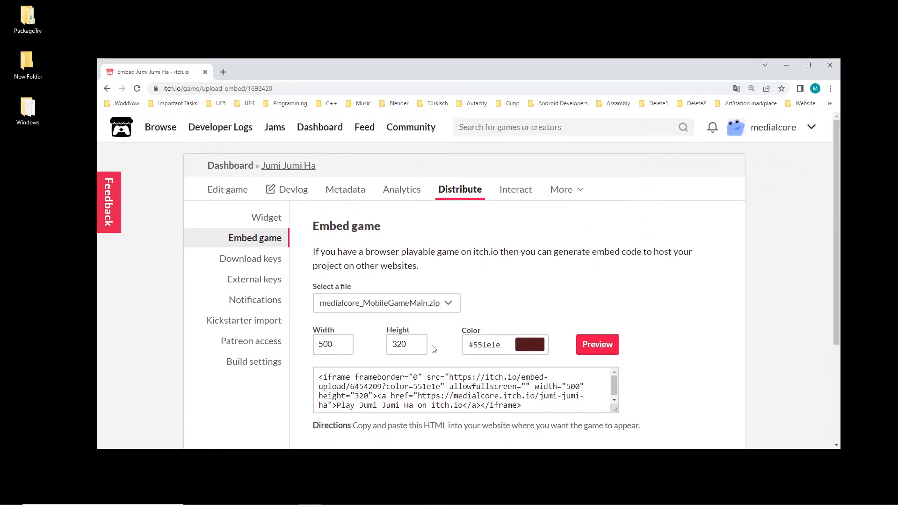
scroll(505, 348, down, 3)
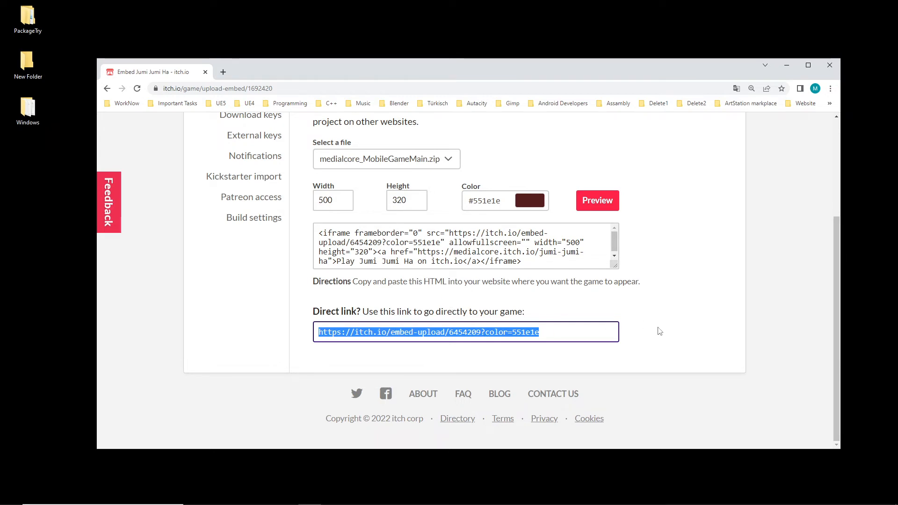
scroll(645, 329, up, 3)
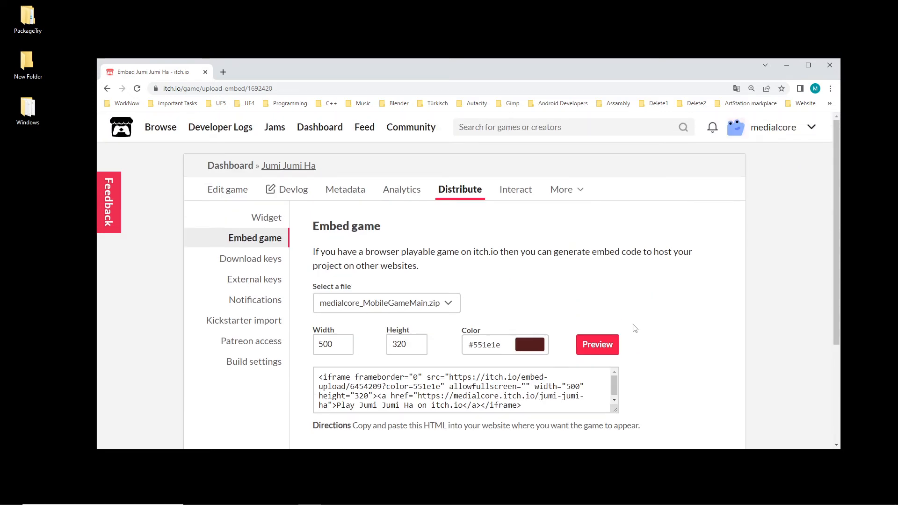
Step: Review the download key and key group options and open the External keys settings
click(258, 260)
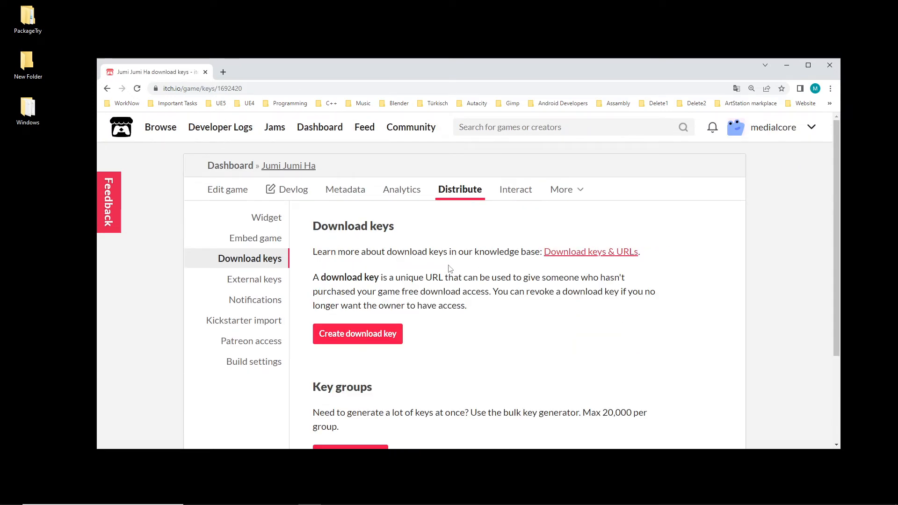
scroll(454, 329, down, 1)
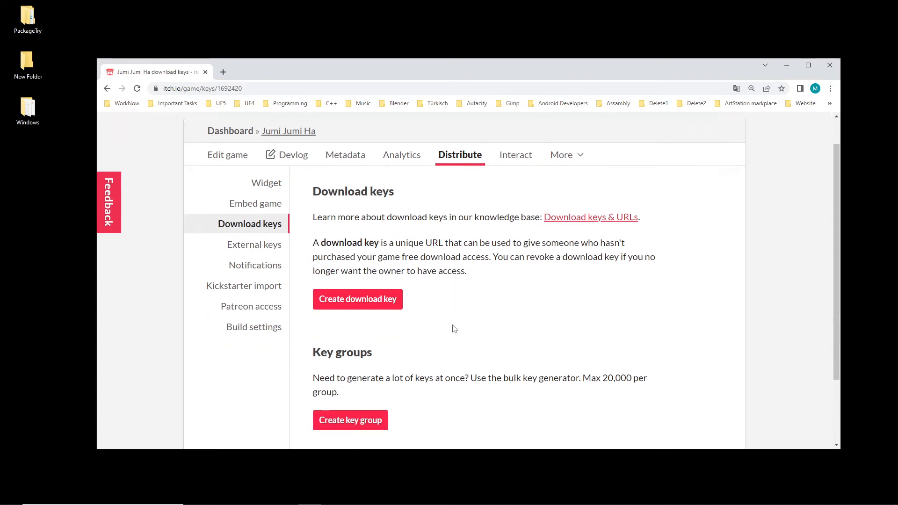
scroll(453, 329, down, 2)
scroll(454, 329, up, 1)
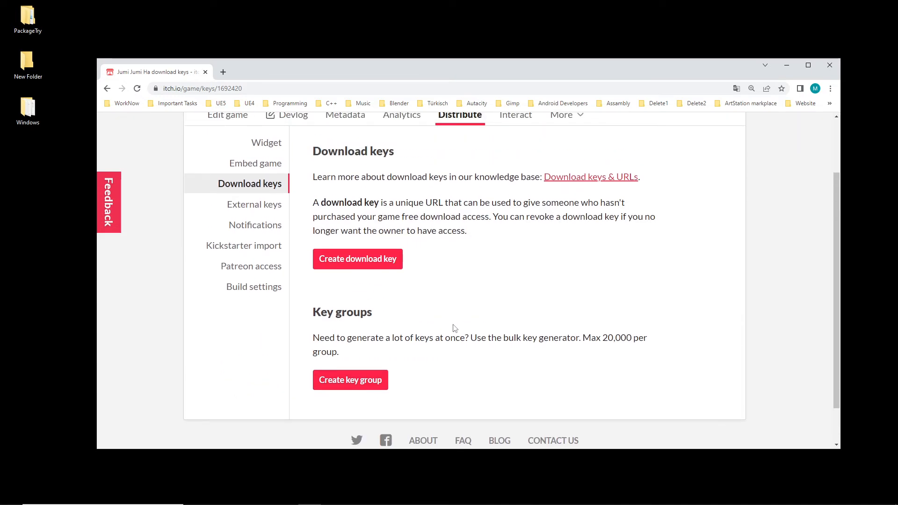
scroll(455, 329, up, 2)
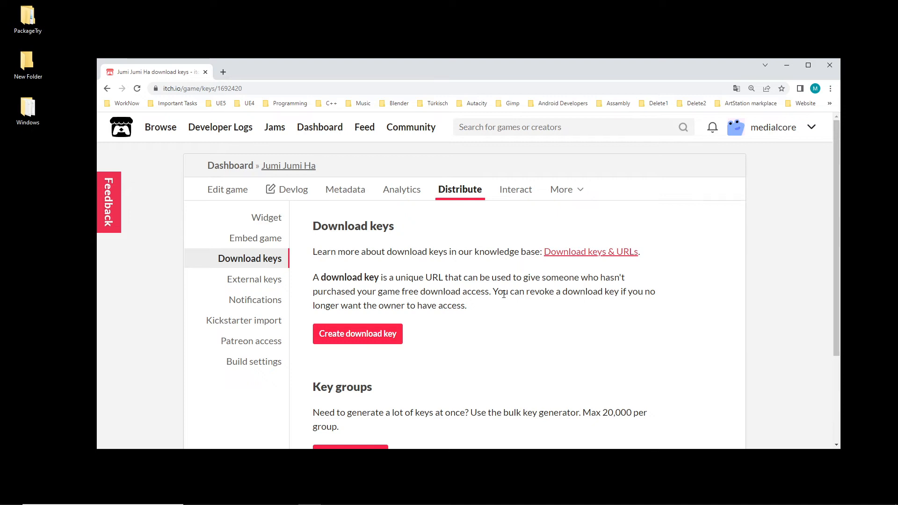
click(243, 279)
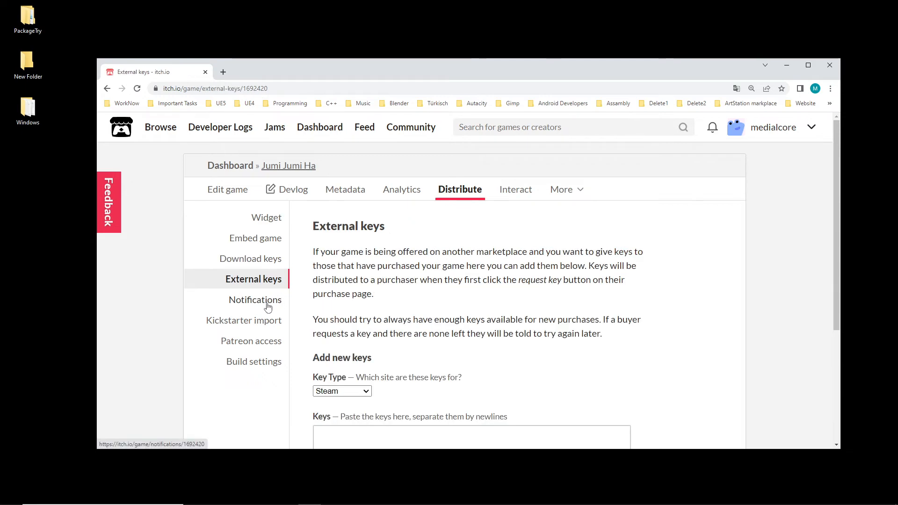
Step: Look over the External keys, Notifications, Kickstarter import and Patreon access distribution settings
scroll(281, 309, down, 3)
scroll(315, 319, up, 3)
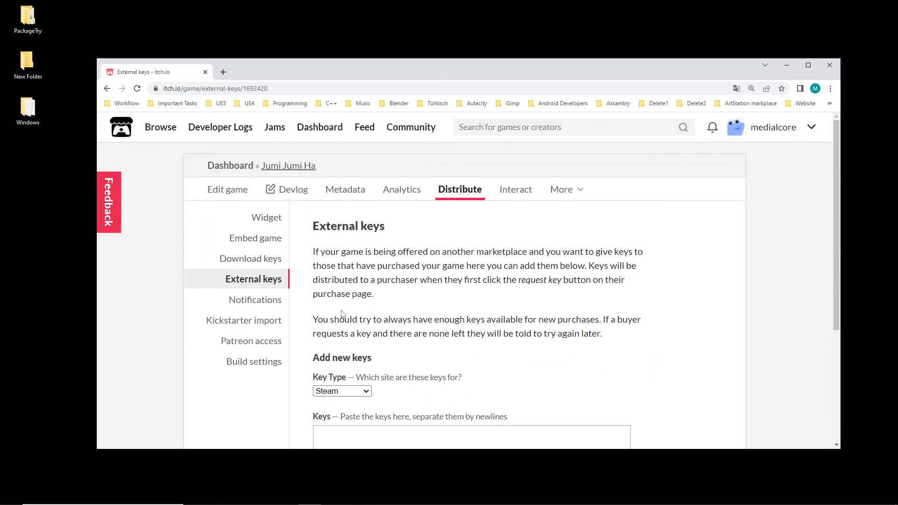
click(258, 305)
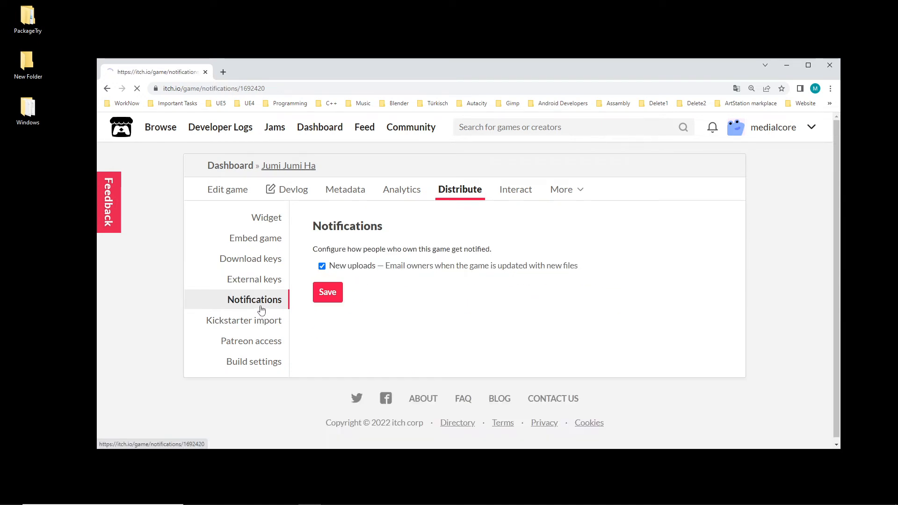
click(260, 325)
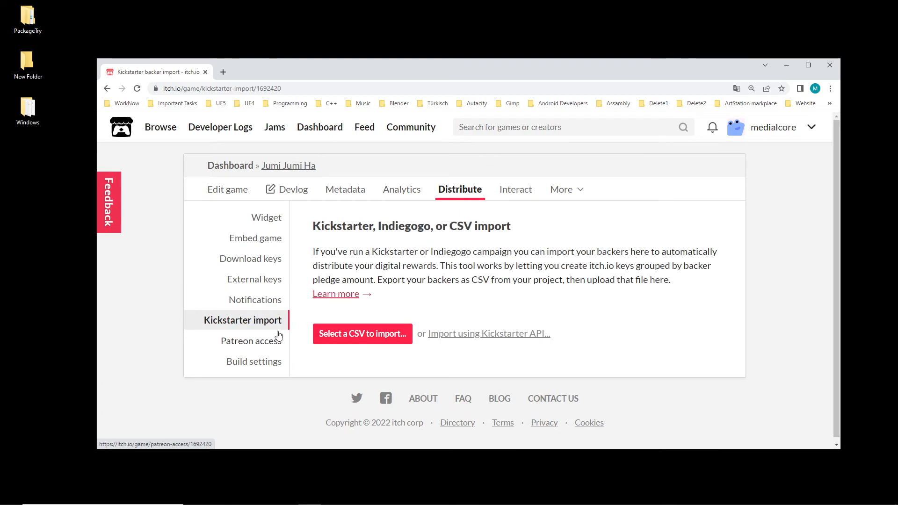
click(257, 342)
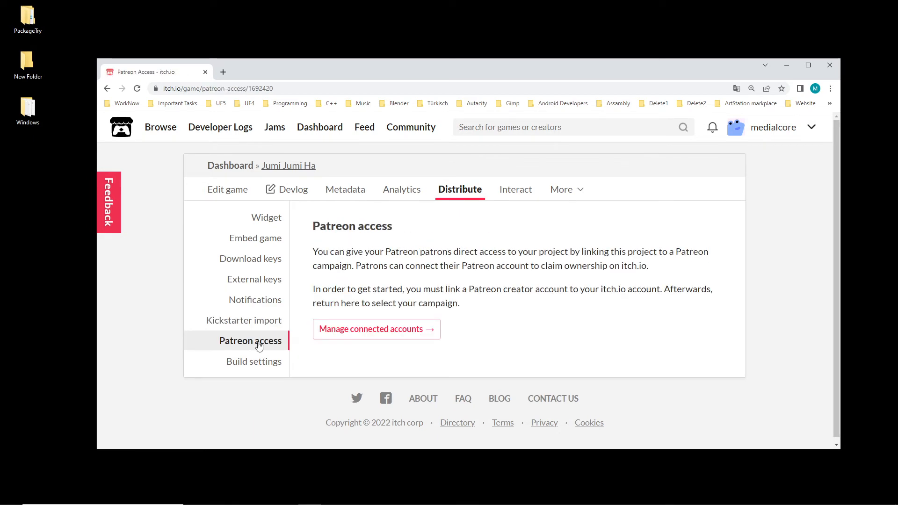
Step: Review the game's Interact pages, including email and collections, and open the Rewards & Exclusive Content page
click(515, 190)
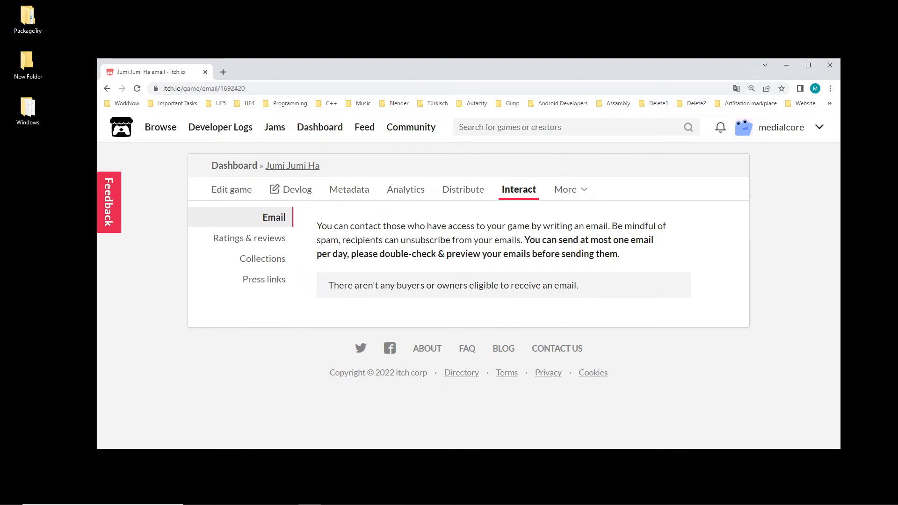
click(249, 240)
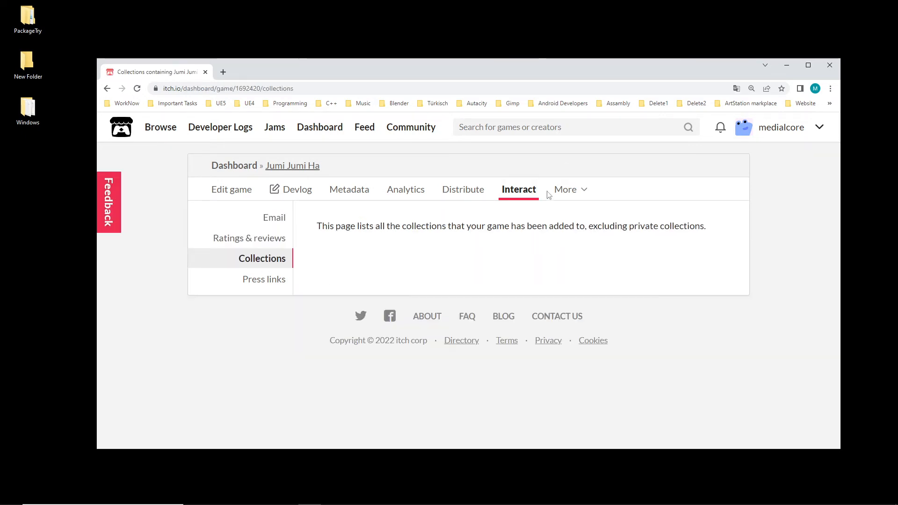
click(574, 193)
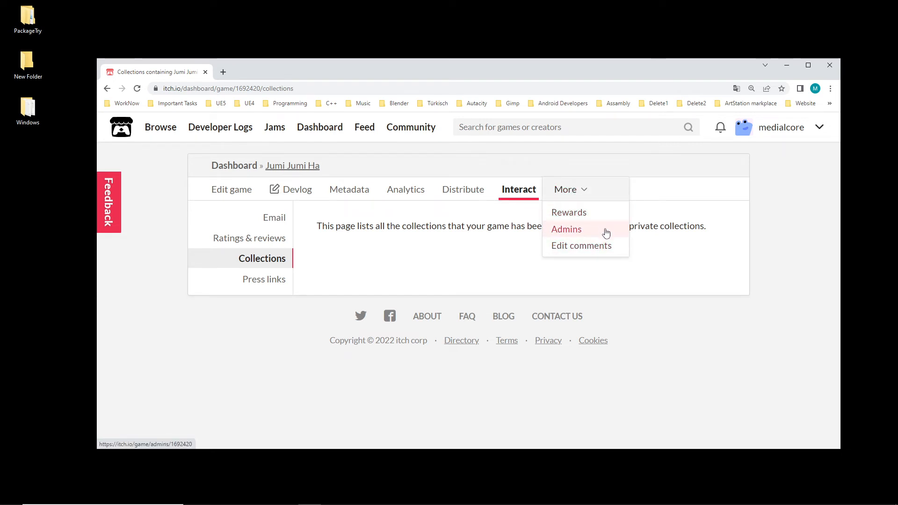
click(592, 214)
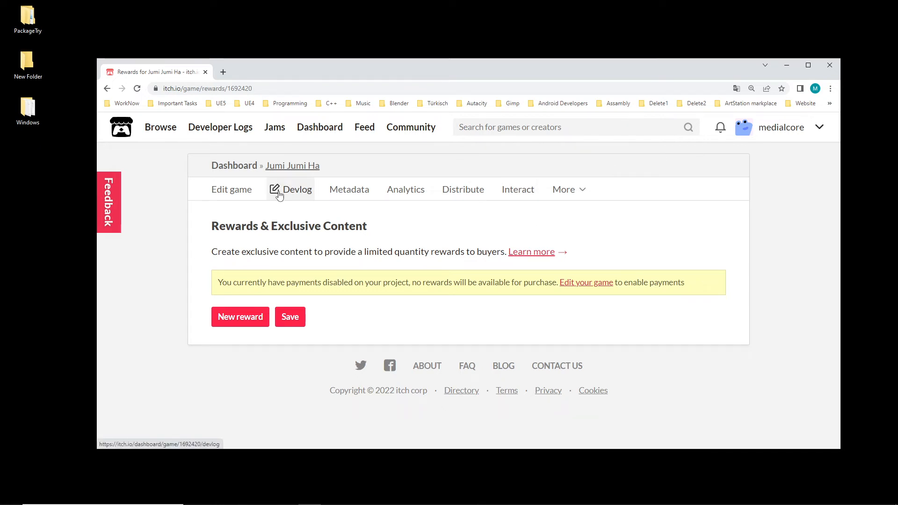
Step: Review the project's edit form from pricing and uploads down to the visibility settings and save the project
click(241, 191)
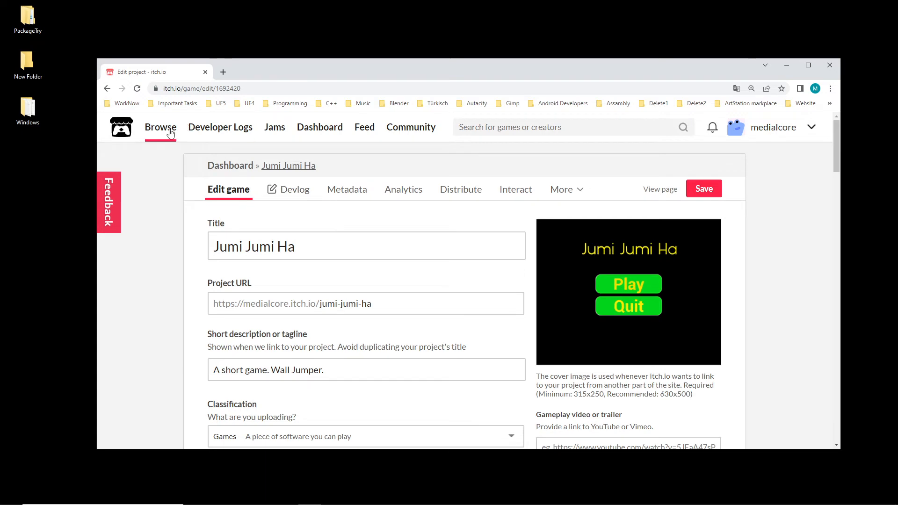
scroll(401, 290, down, 4)
scroll(401, 290, down, 15)
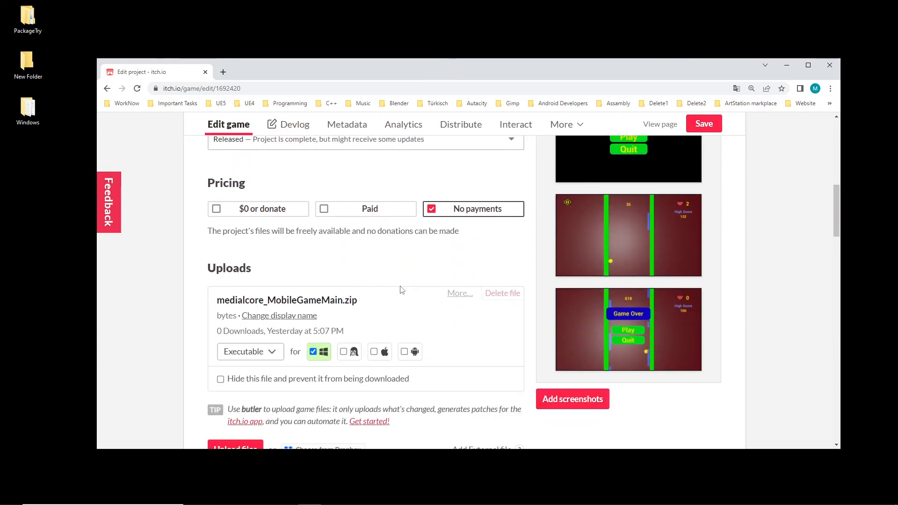
scroll(366, 290, down, 12)
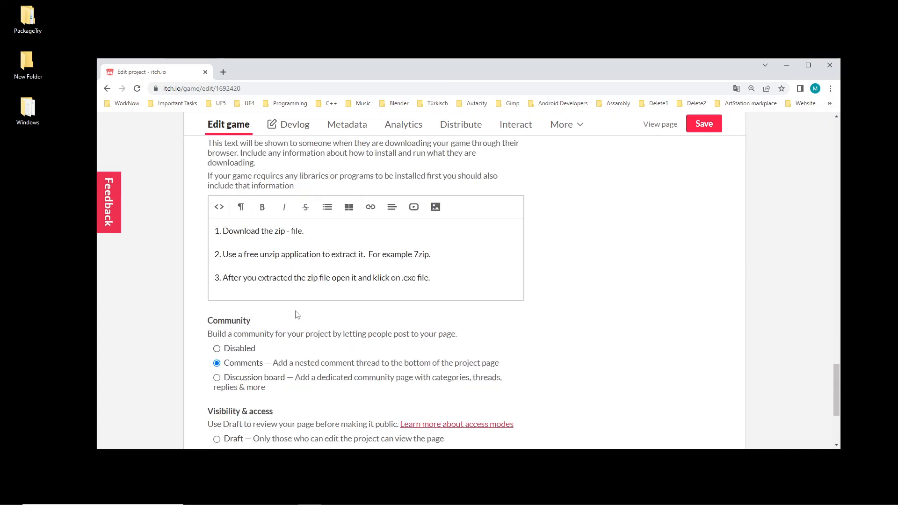
click(222, 344)
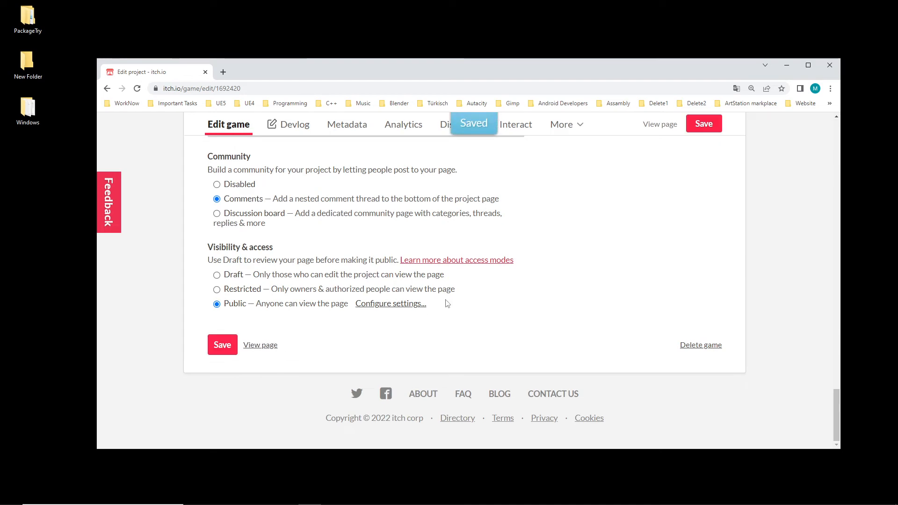
scroll(528, 263, up, 8)
scroll(552, 270, up, 10)
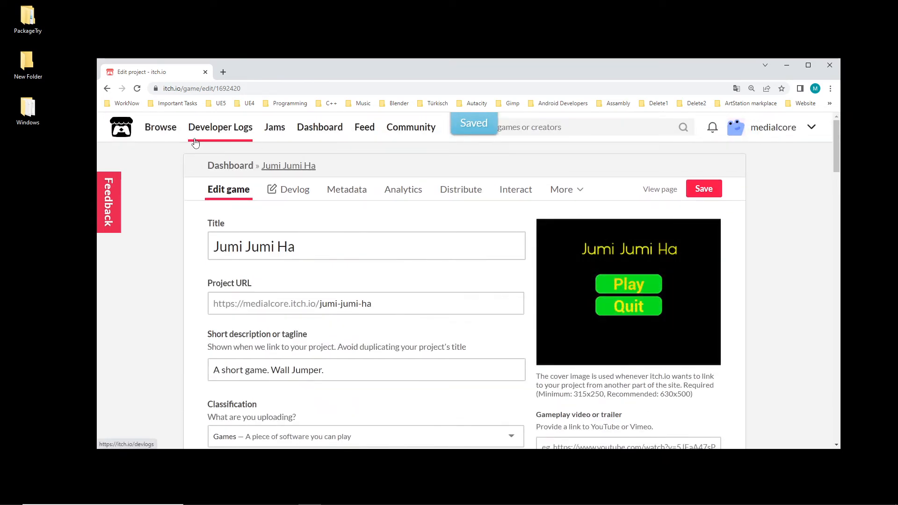
Step: Go to the Creator Dashboard and open the public page of Jumi Jumi Ha
click(171, 133)
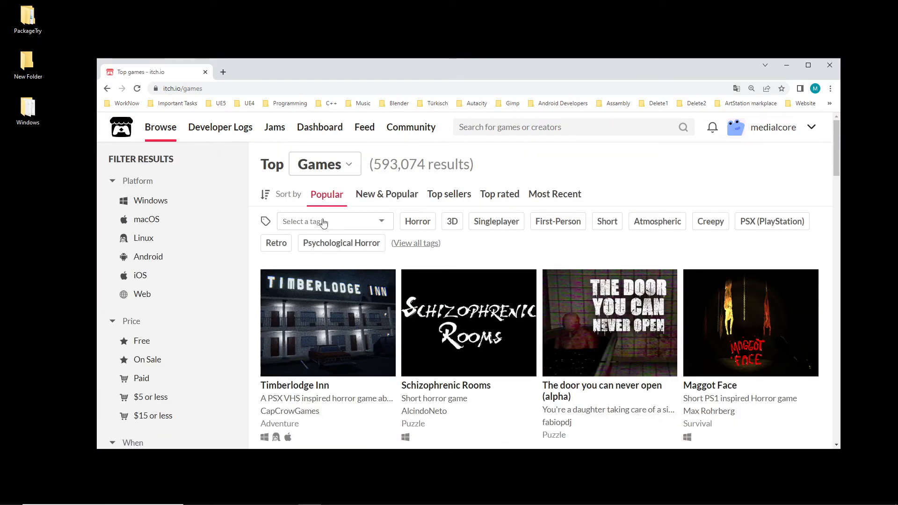
click(813, 129)
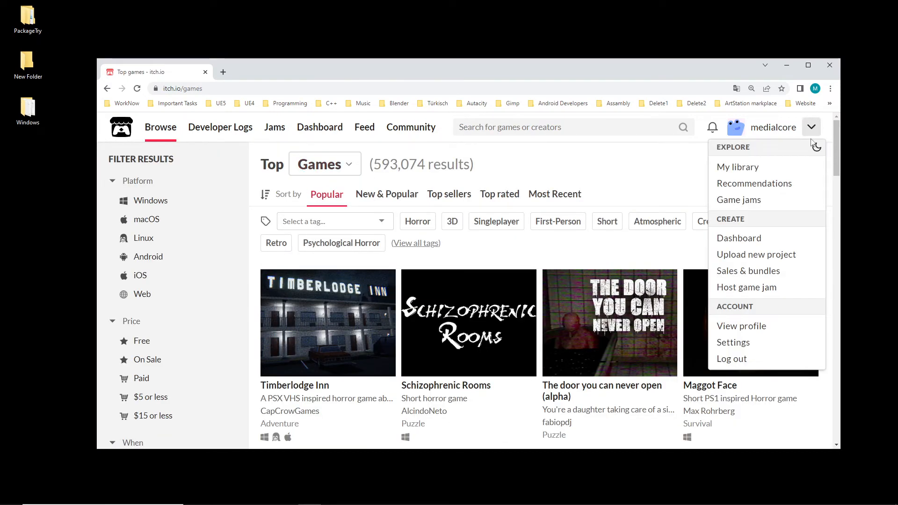
click(739, 238)
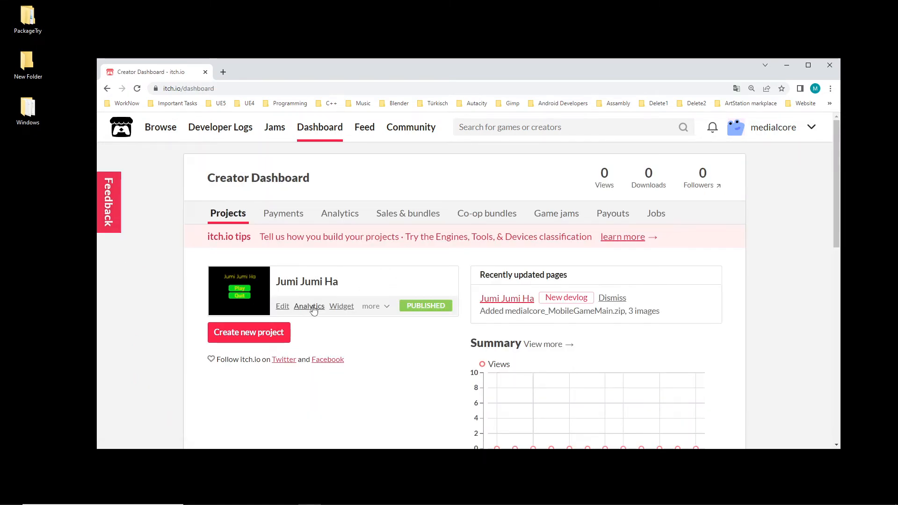
click(261, 293)
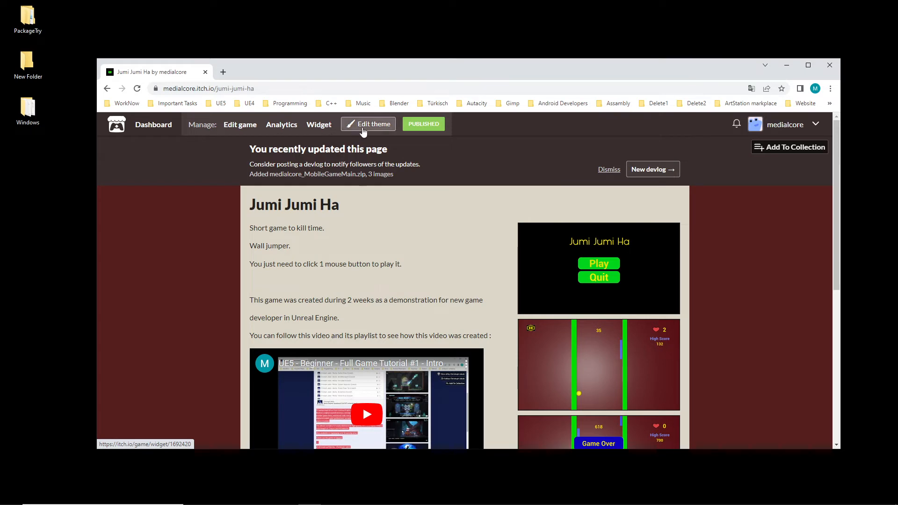
Step: Examine the game widget's preview, color options, embed code and custom button section, and return to the game page
click(319, 126)
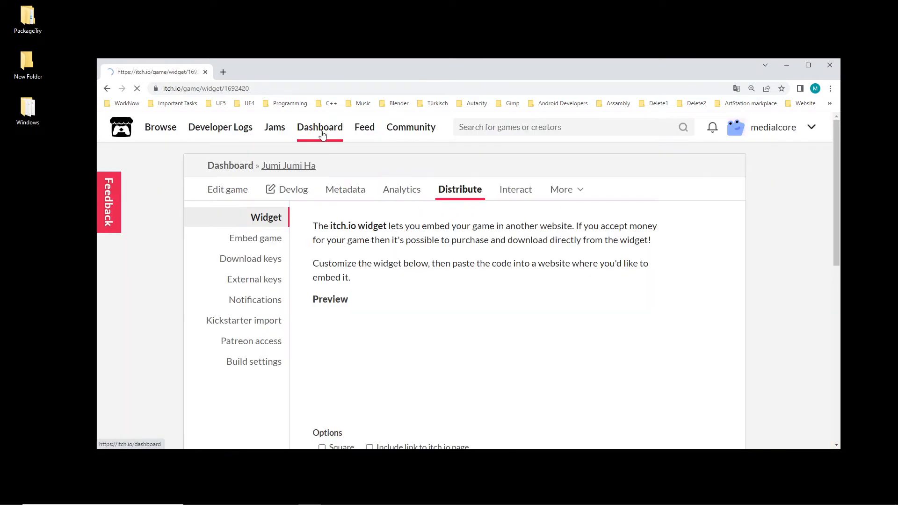
scroll(477, 310, down, 6)
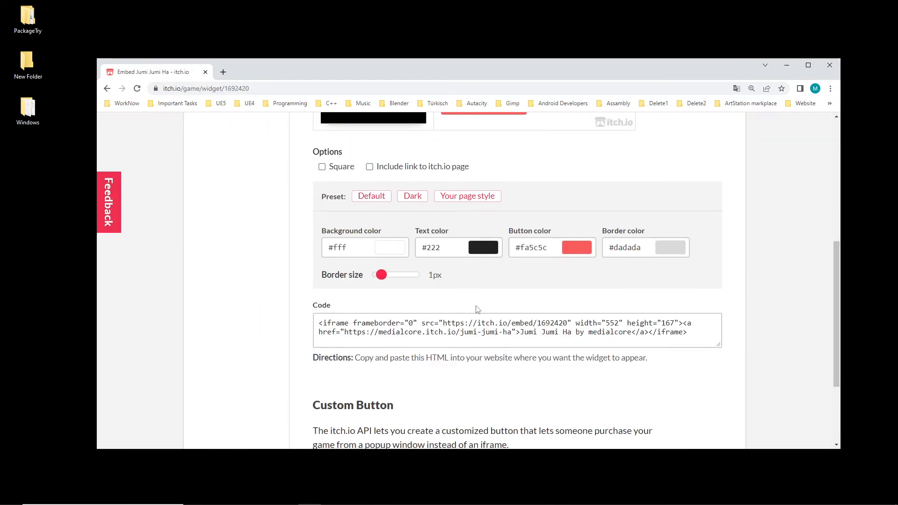
scroll(477, 309, down, 3)
scroll(476, 306, up, 10)
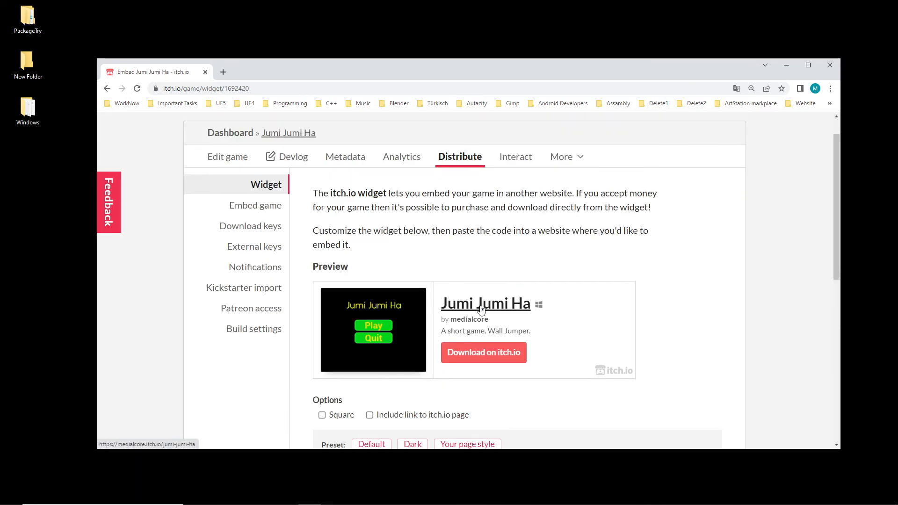
scroll(480, 309, down, 5)
scroll(475, 308, down, 4)
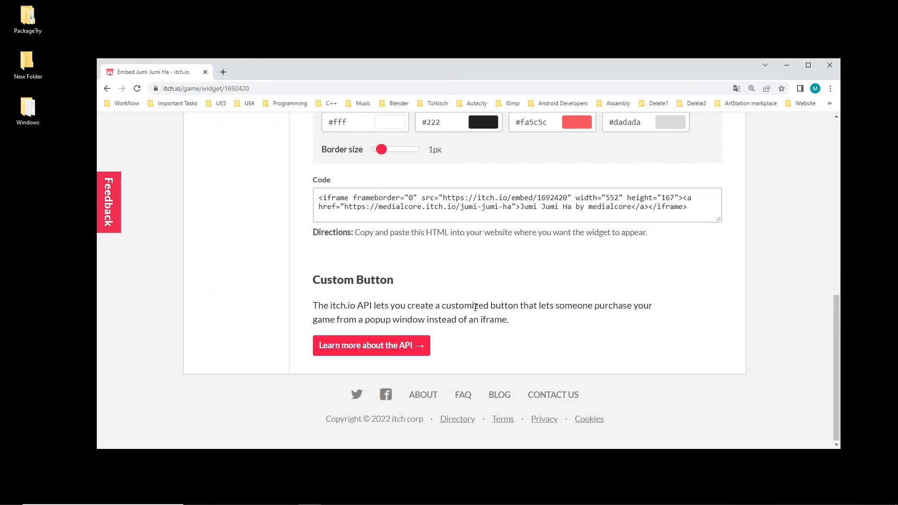
scroll(475, 308, up, 10)
click(107, 89)
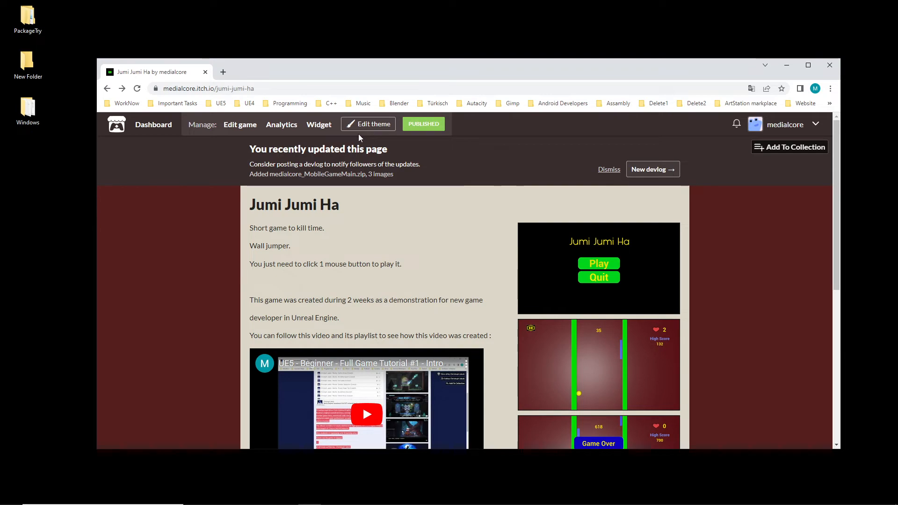
Step: Open the theme editor for the game page and set the BG color to #5e2525
click(367, 126)
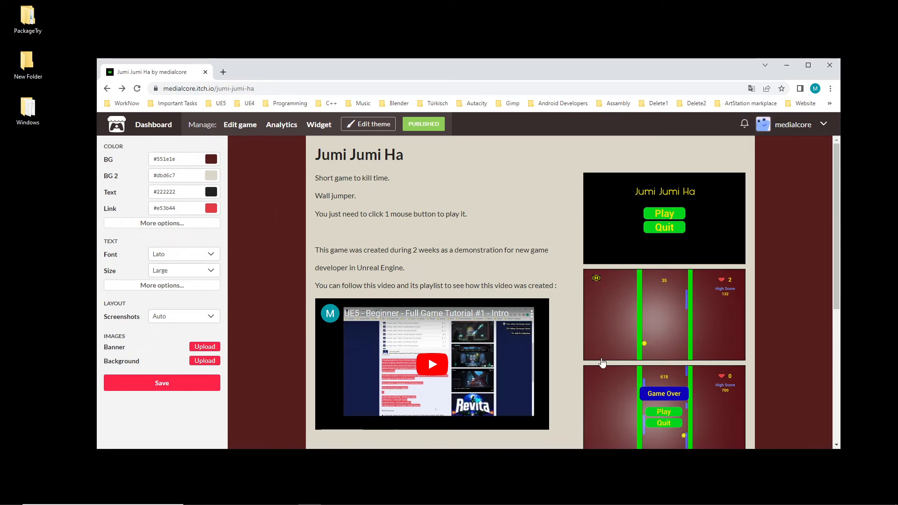
scroll(792, 300, down, 1)
scroll(630, 291, up, 1)
click(185, 160)
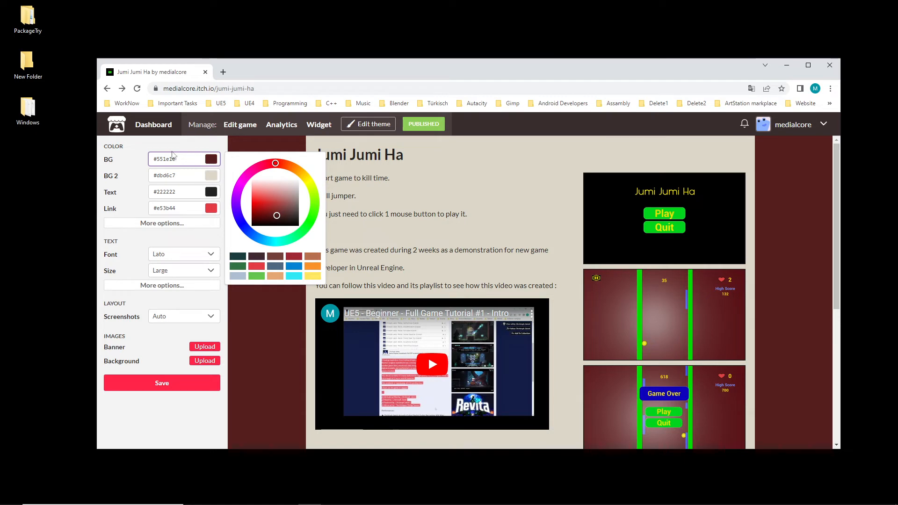
mouse_move(276, 215)
mouse_down()
mouse_move(262, 185)
mouse_move(281, 220)
mouse_move(293, 192)
mouse_move(278, 214)
mouse_up()
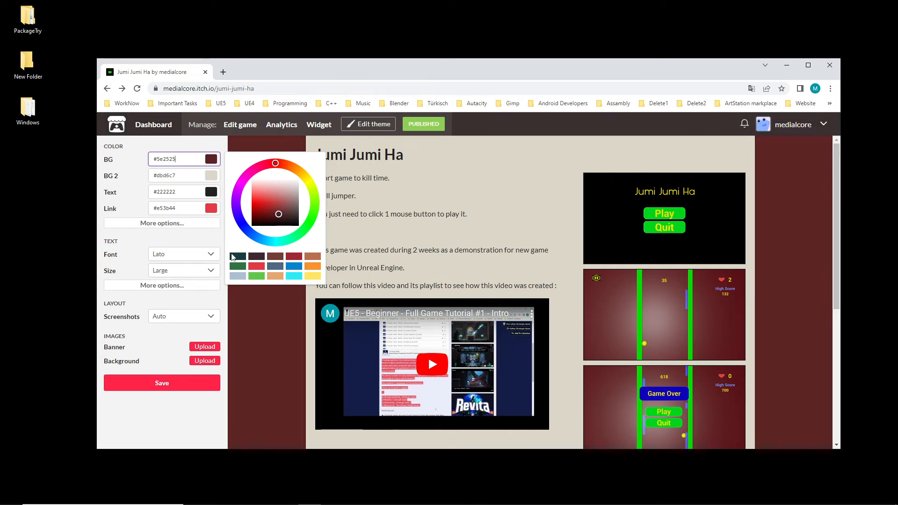
click(267, 304)
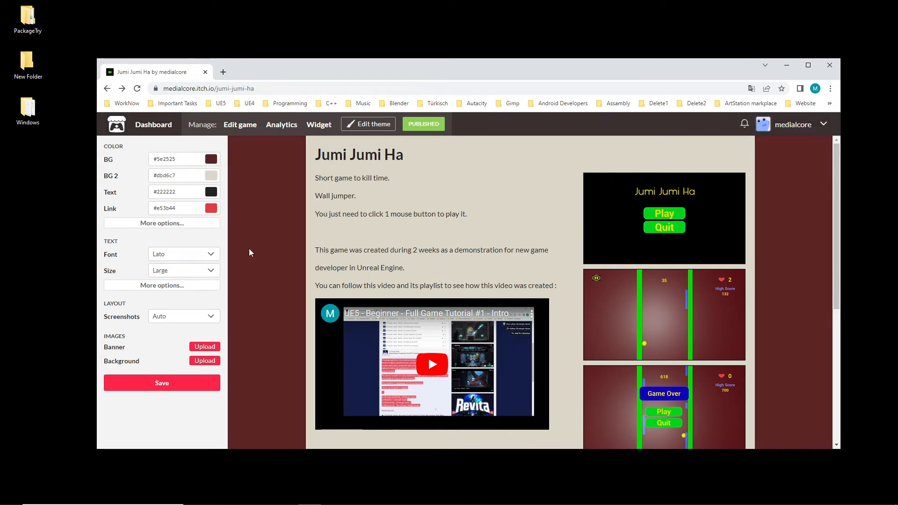
Step: Set the page's BG 2 color to #d4c69c and check the Link color without changing it
click(210, 181)
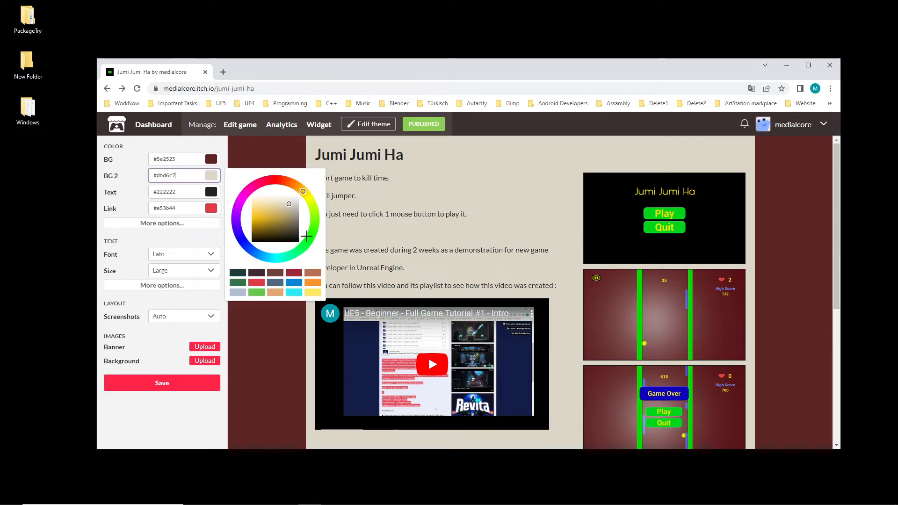
mouse_move(281, 213)
mouse_down()
mouse_move(286, 208)
mouse_move(248, 183)
mouse_move(280, 208)
mouse_up()
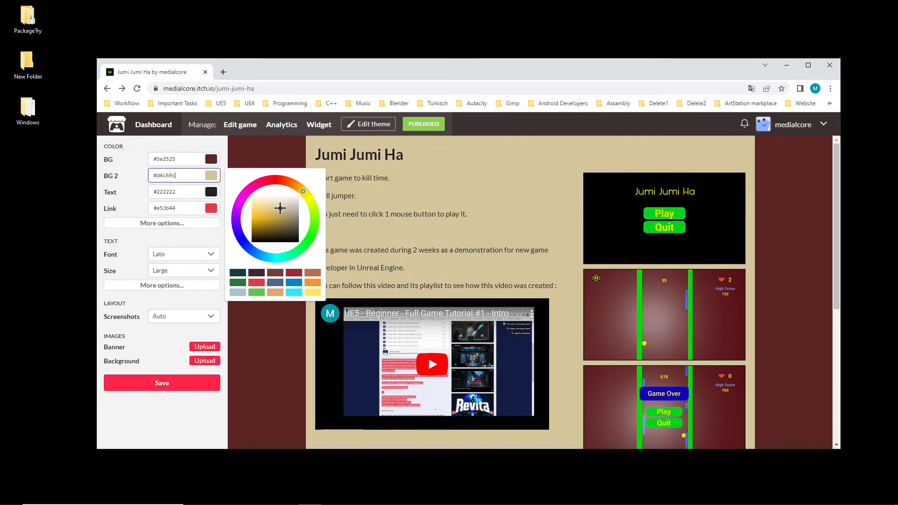
click(796, 255)
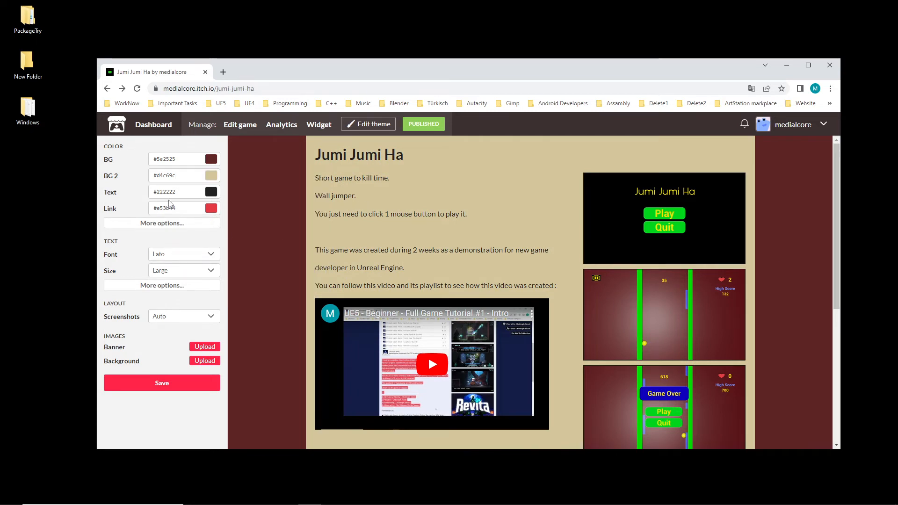
click(207, 205)
click(301, 162)
Step: Try the Serif and Pixel fonts for the page text and switch the font back to Lato
click(181, 259)
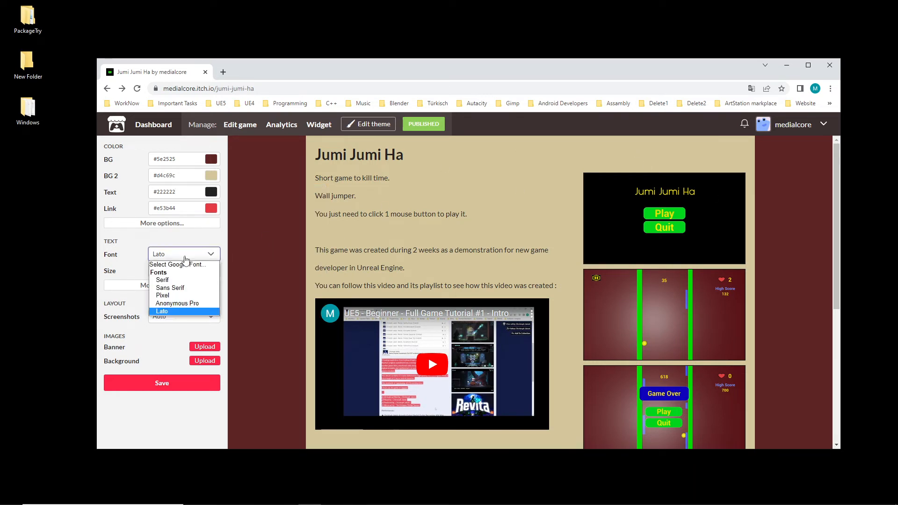
click(181, 280)
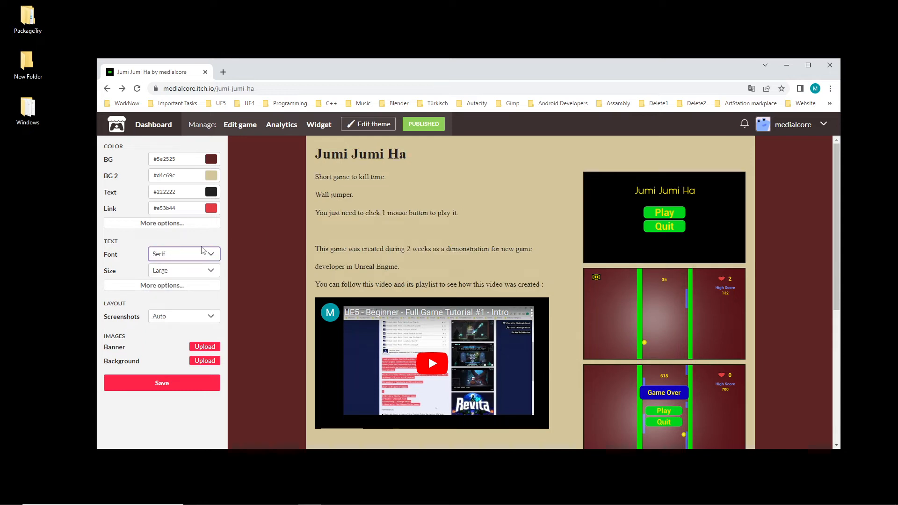
click(202, 253)
click(196, 306)
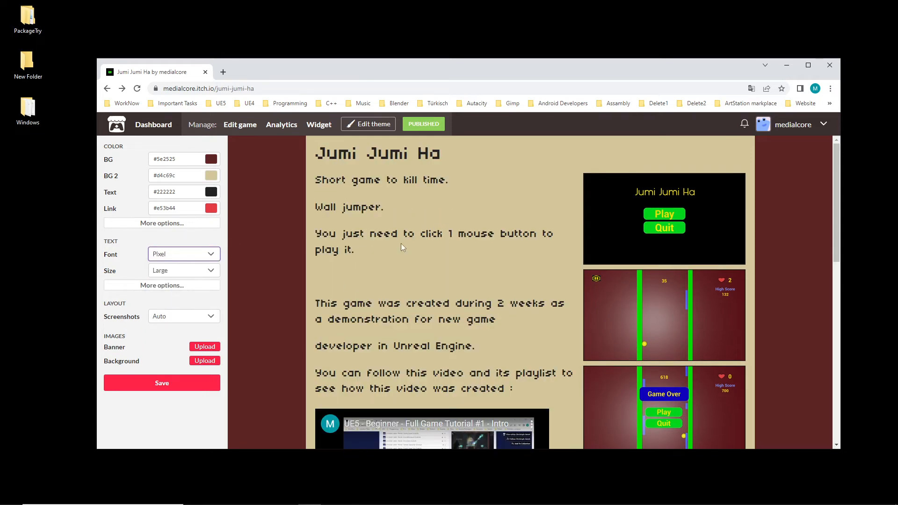
click(189, 257)
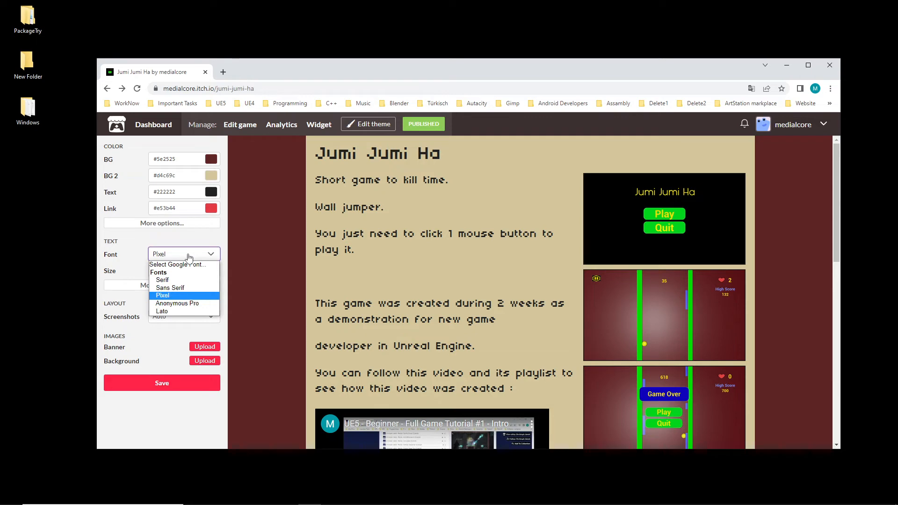
click(187, 311)
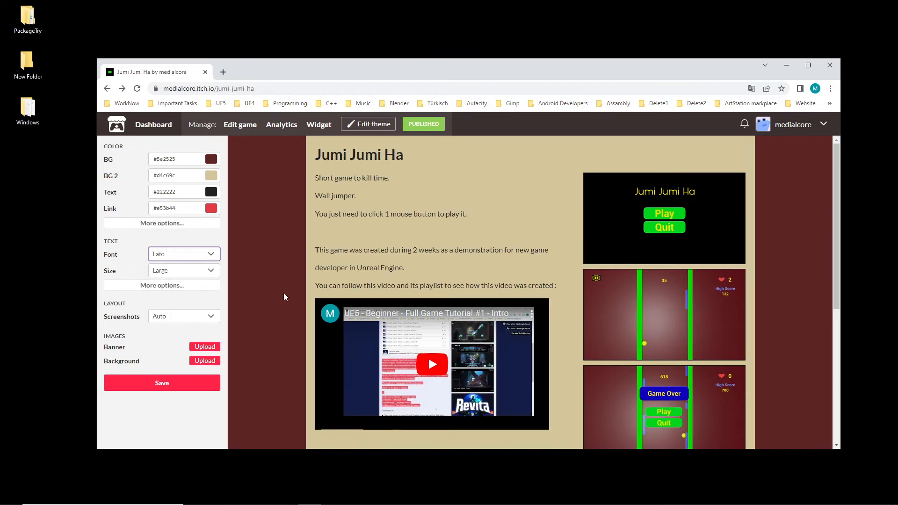
Step: Set the page's text size to Very Large
click(182, 272)
click(210, 310)
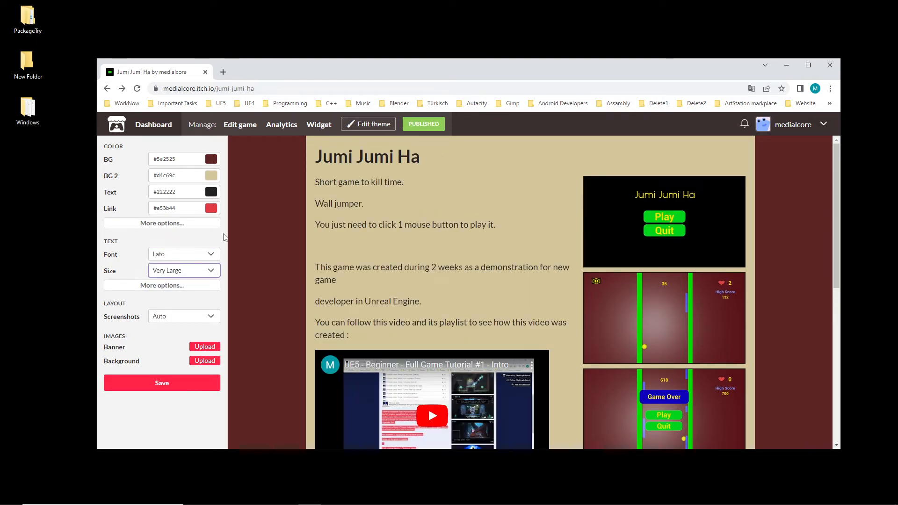
Step: Set the game page's text size to Large and save the theme
scroll(281, 265, down, 4)
scroll(294, 286, up, 4)
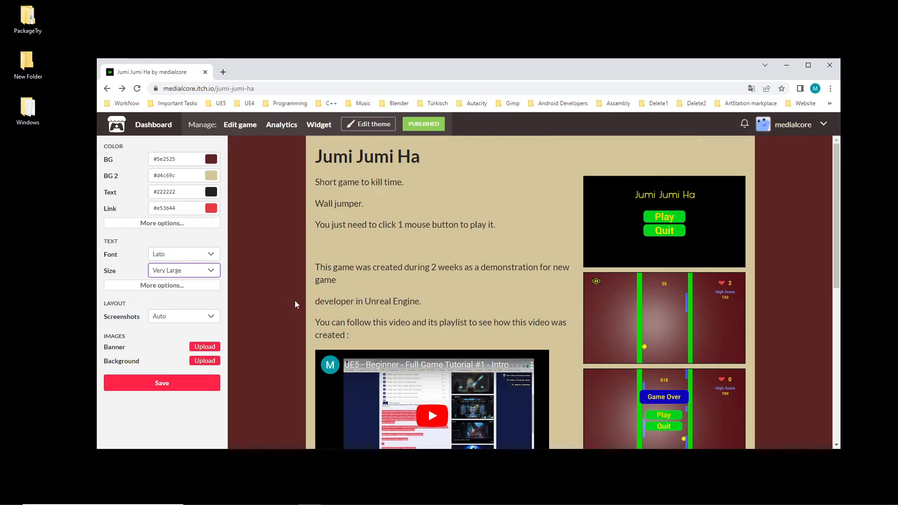
click(185, 273)
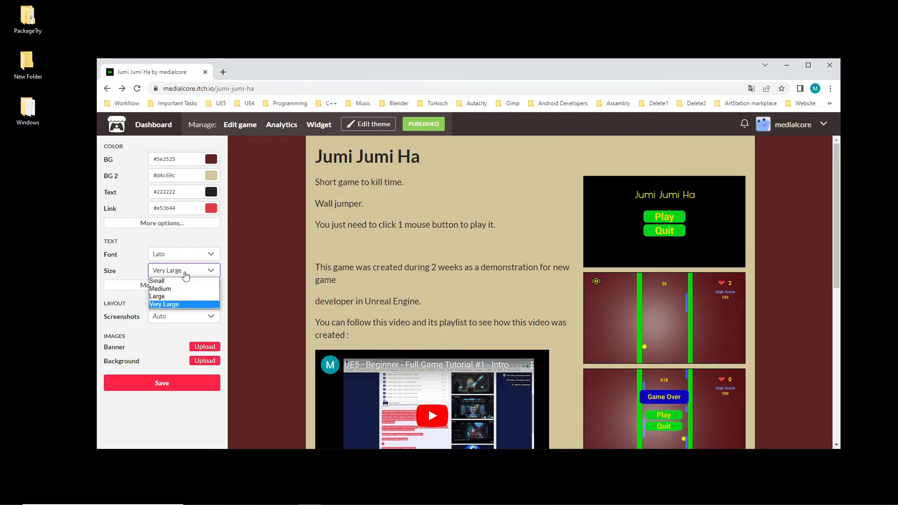
click(198, 297)
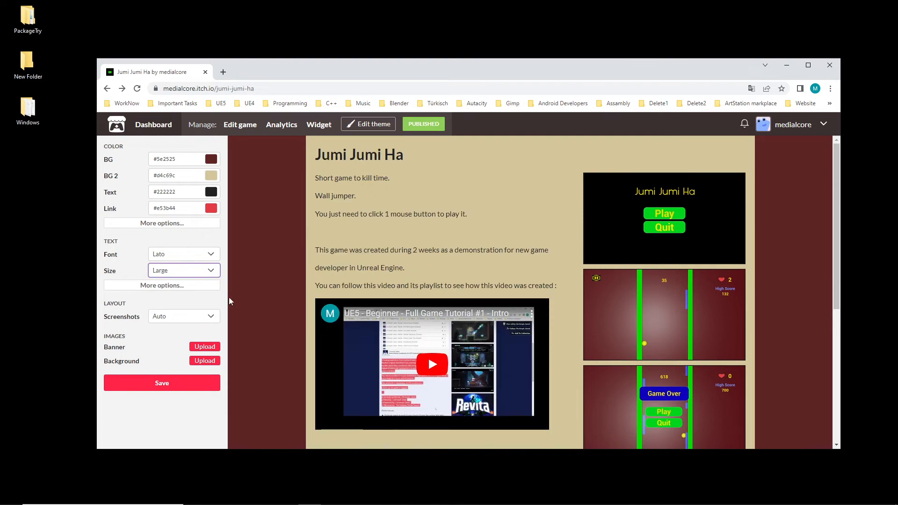
click(279, 256)
click(162, 382)
Step: Browse the popular games on itch.io and filter them by the price range $15 or less
click(158, 125)
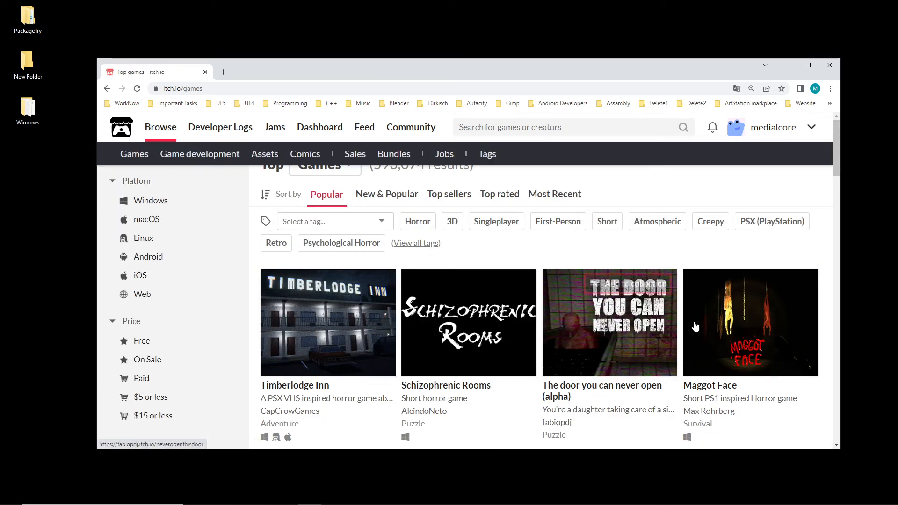
scroll(719, 359, down, 5)
scroll(719, 359, down, 1)
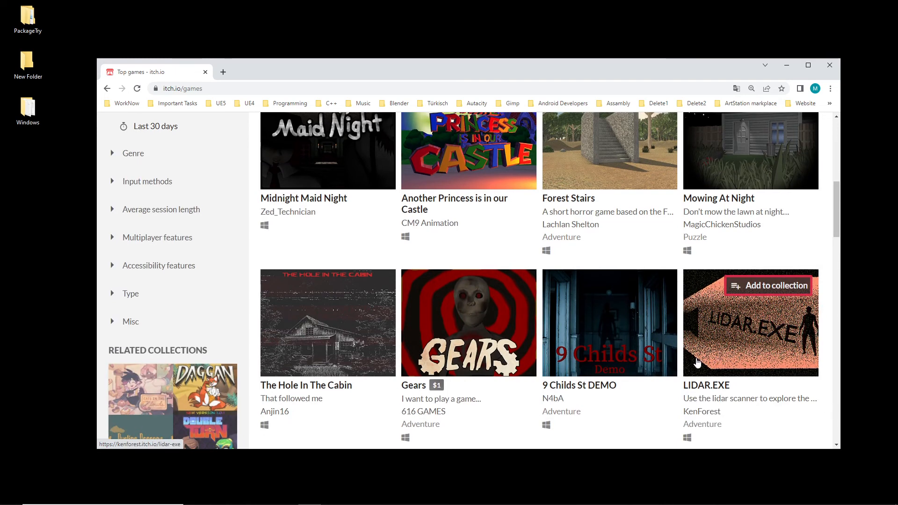
scroll(704, 362, up, 6)
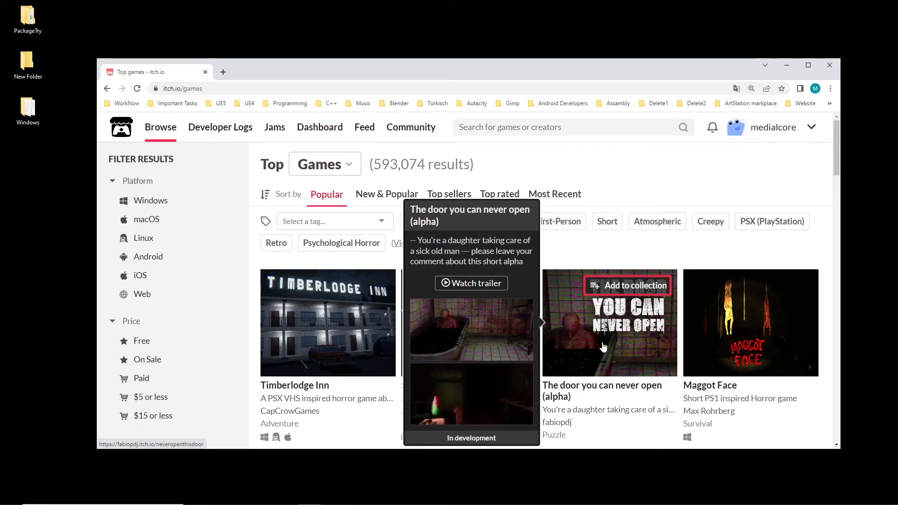
click(190, 420)
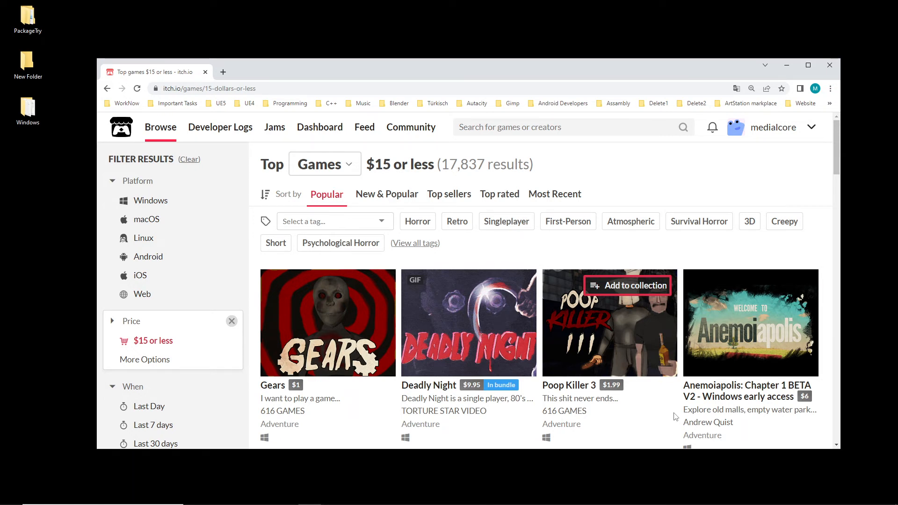
Step: Open the Deadly Night game page and examine its banner, background, text colors, trailer, description and screenshots
click(499, 372)
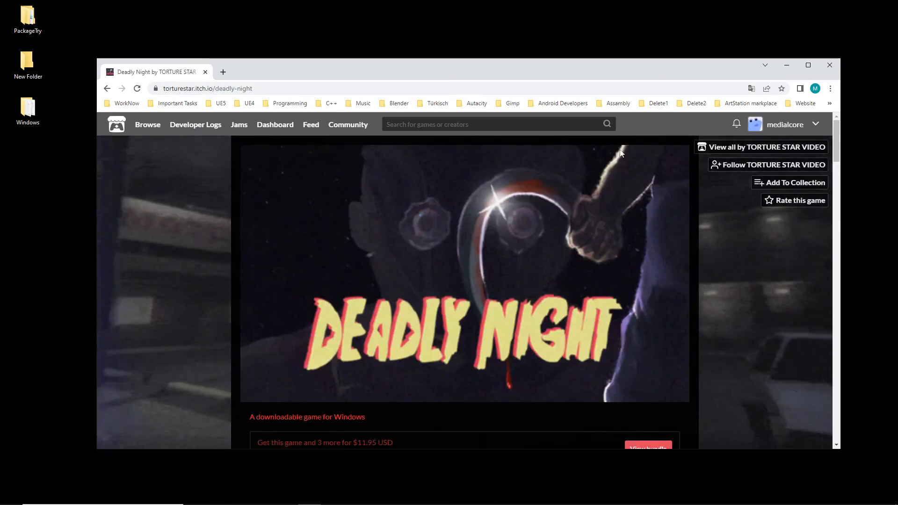
scroll(685, 377, down, 4)
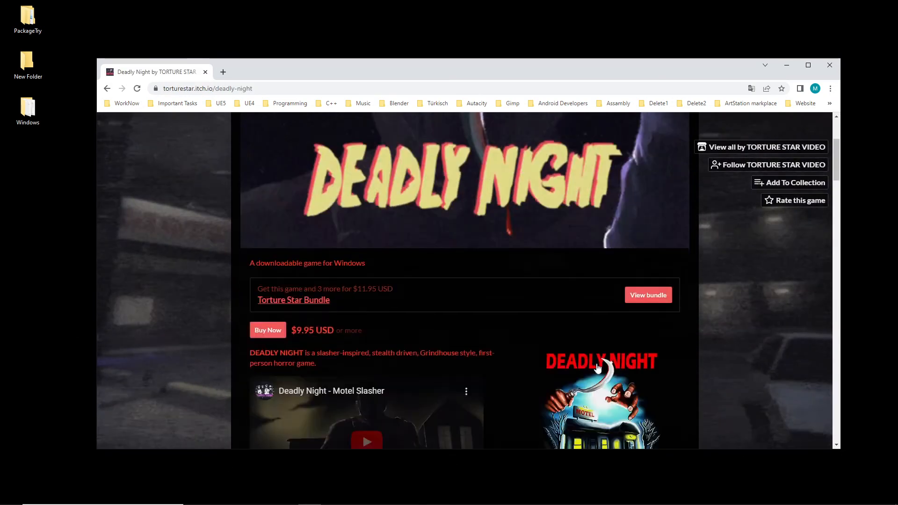
scroll(720, 369, up, 4)
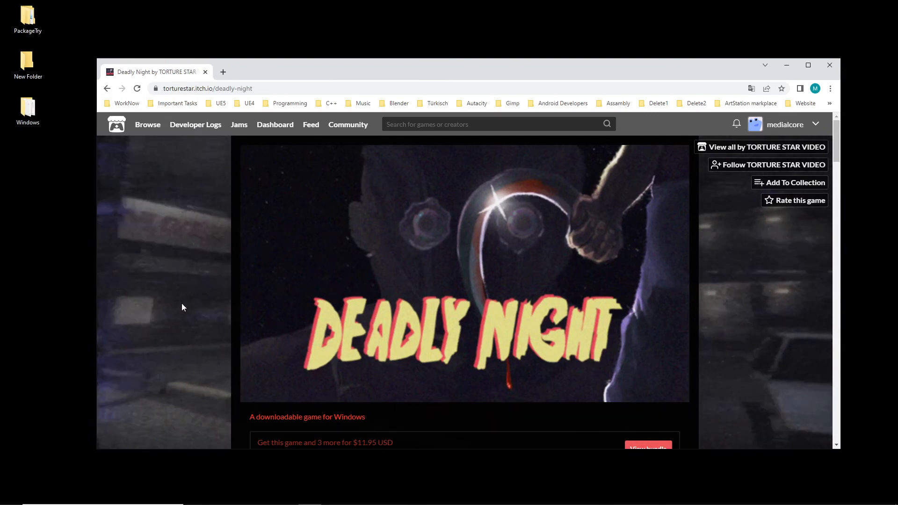
scroll(186, 313, down, 9)
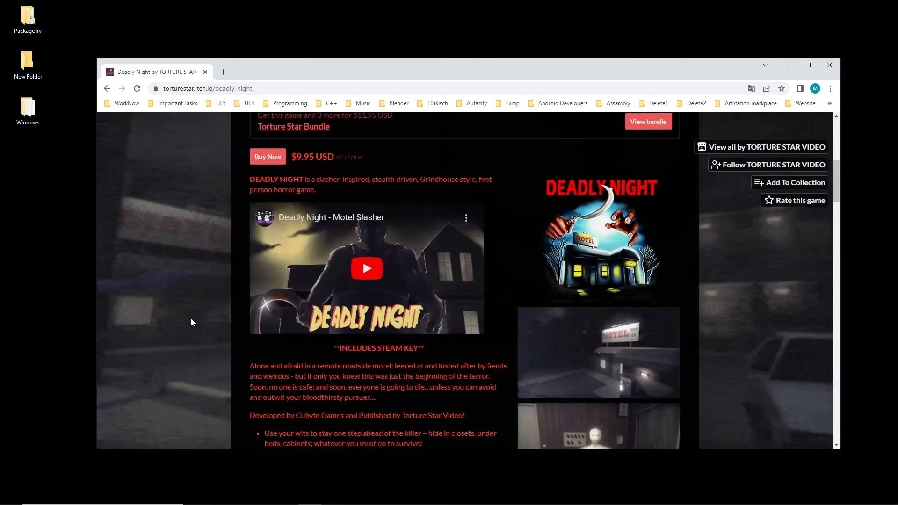
scroll(199, 336, down, 4)
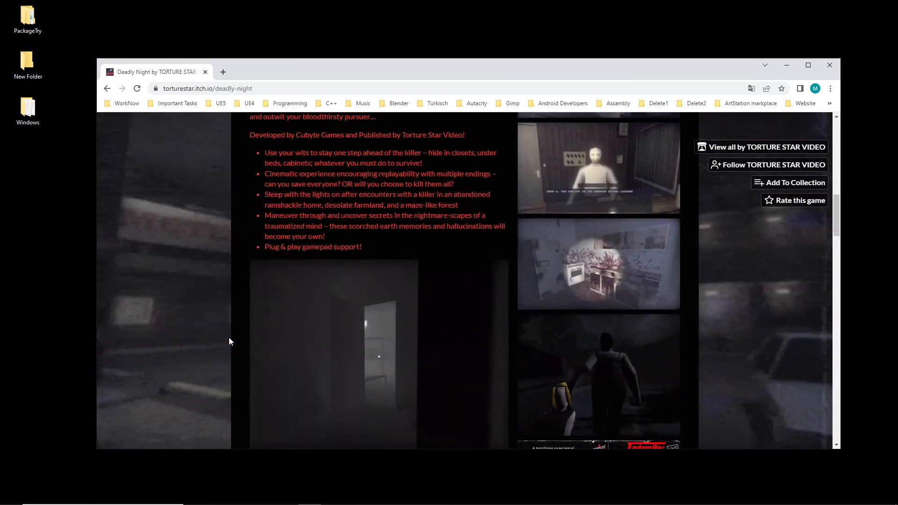
scroll(262, 337, up, 7)
scroll(346, 316, up, 3)
scroll(334, 304, down, 4)
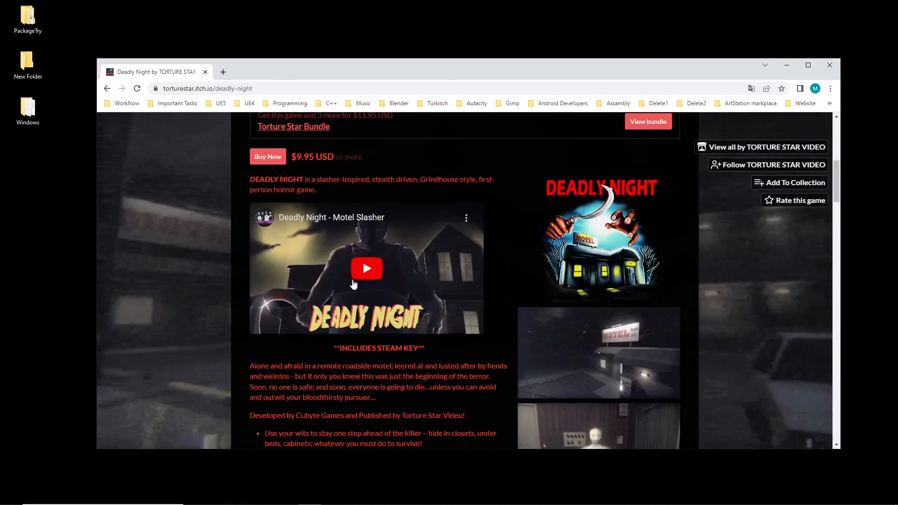
scroll(374, 300, up, 3)
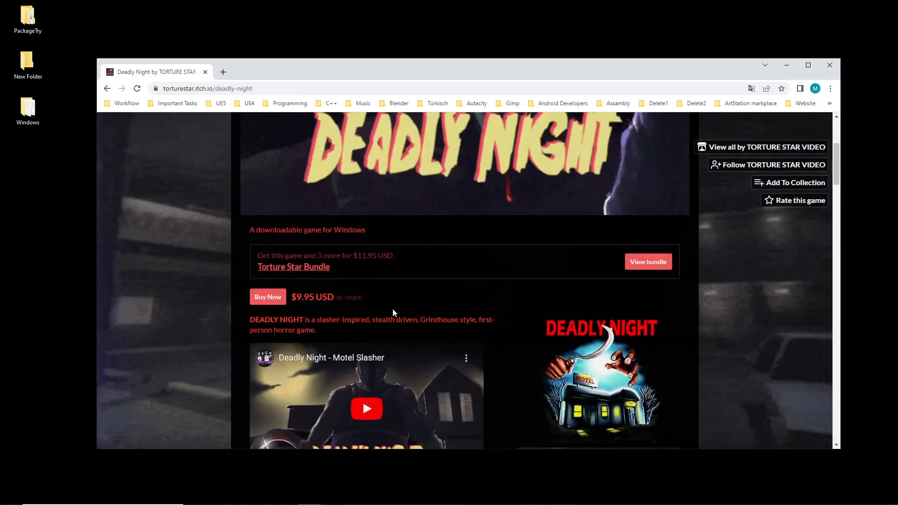
scroll(360, 358, up, 4)
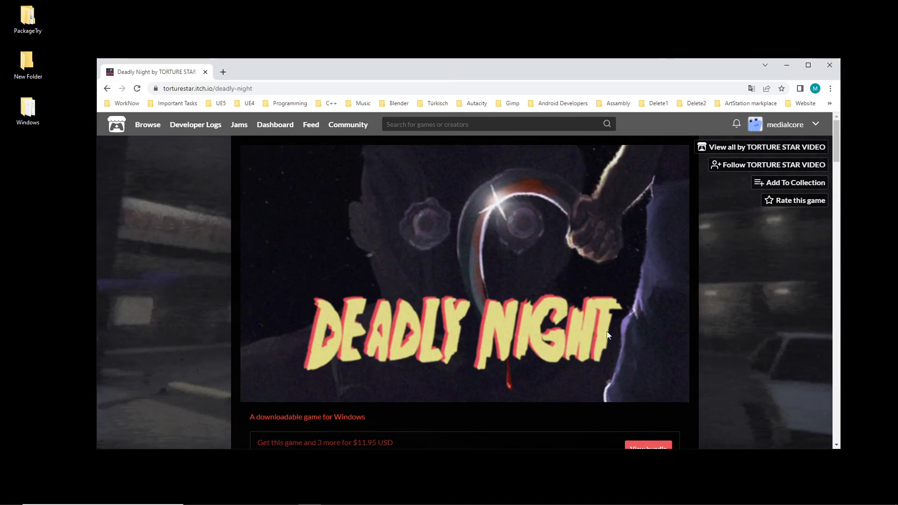
scroll(526, 314, down, 7)
scroll(513, 333, down, 4)
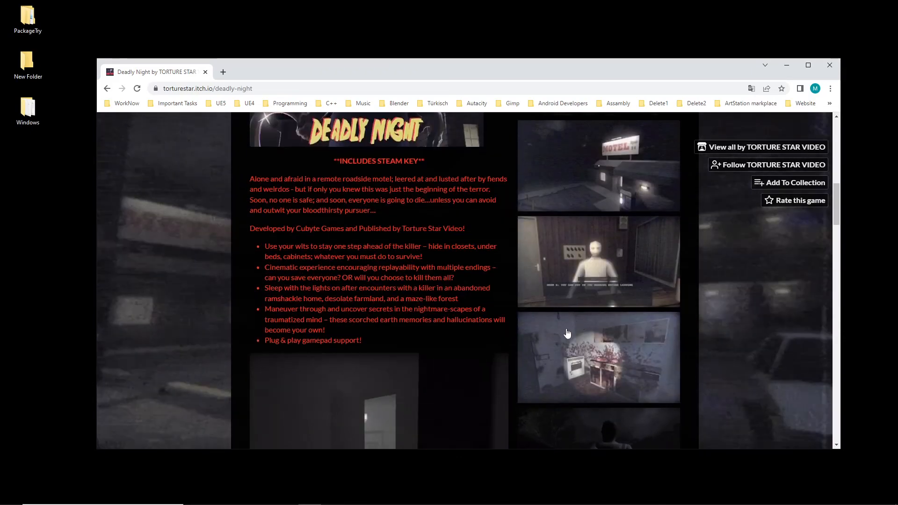
scroll(556, 337, down, 2)
scroll(588, 383, down, 2)
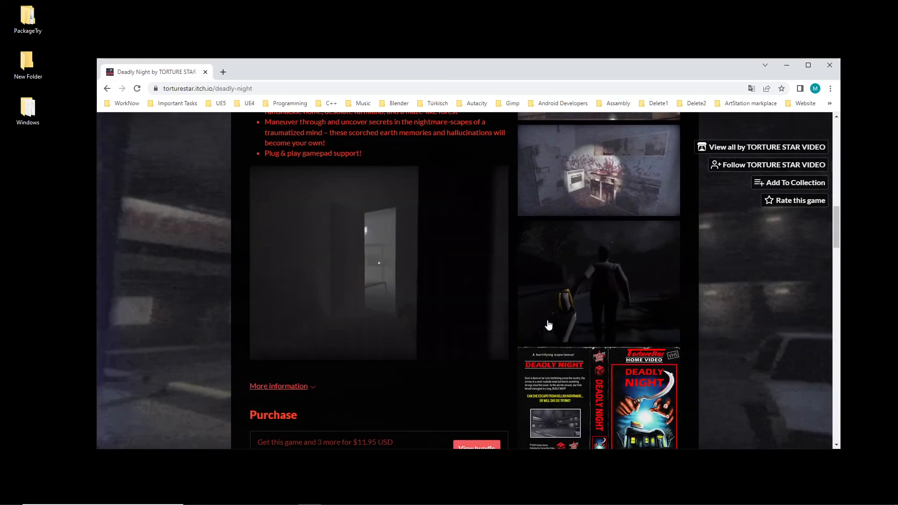
scroll(477, 313, down, 6)
scroll(487, 337, up, 8)
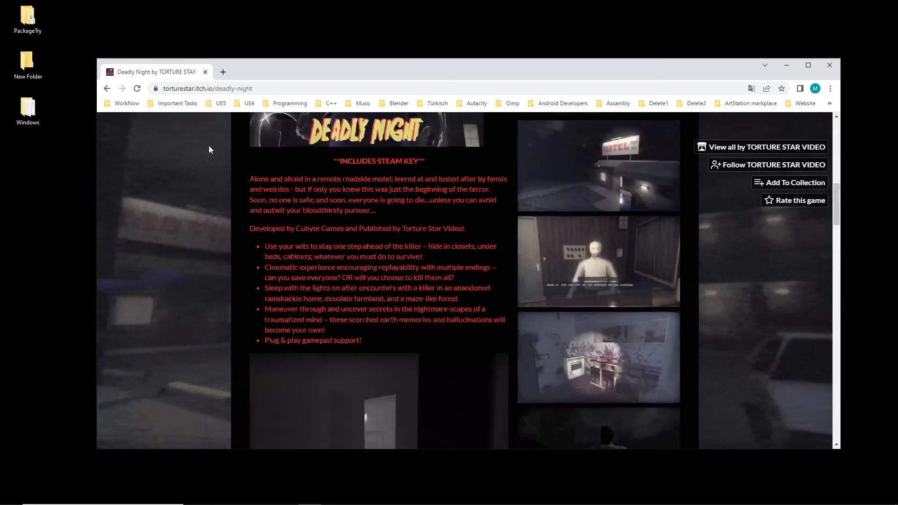
Step: Return to the $15 or less listing and open the MOTHERED game page from further down
click(108, 89)
scroll(467, 340, down, 3)
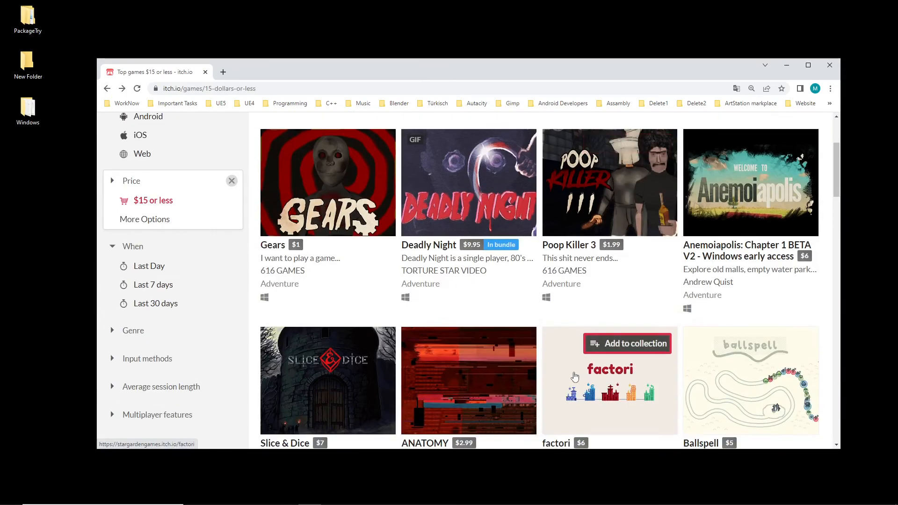
scroll(537, 384, down, 5)
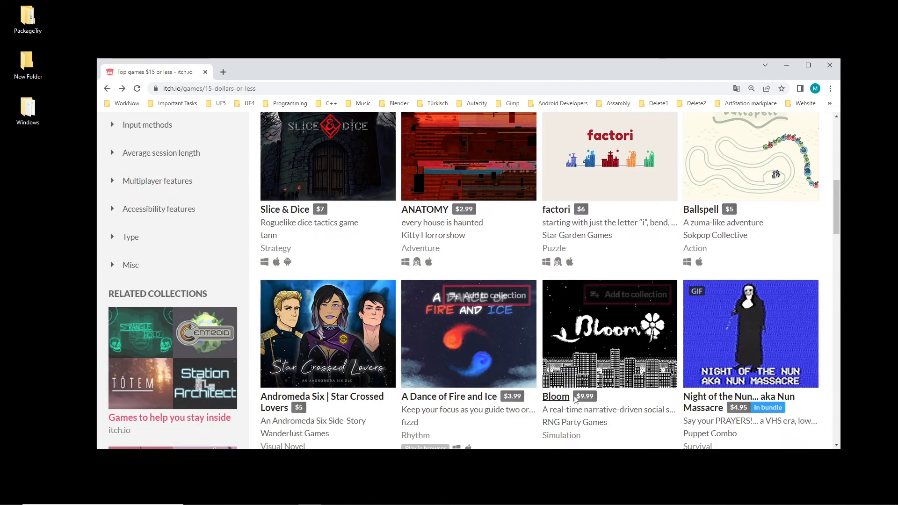
scroll(557, 386, down, 5)
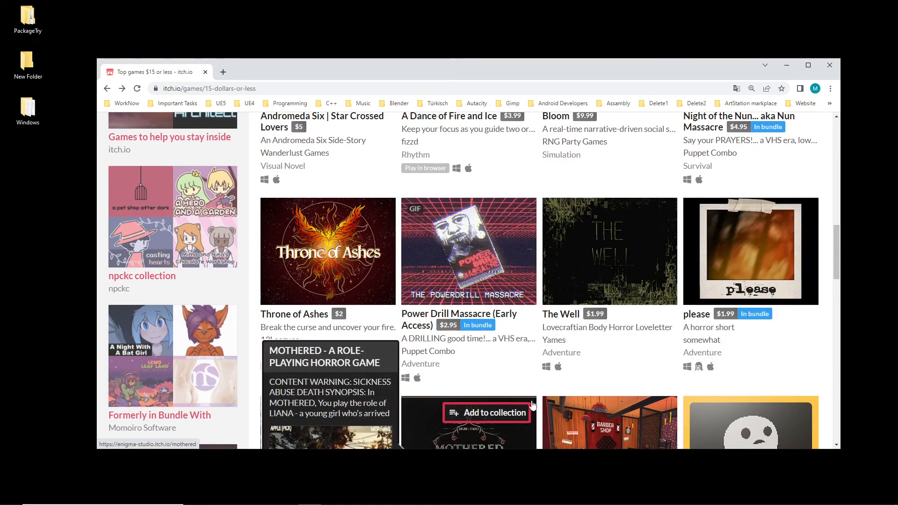
scroll(533, 402, down, 4)
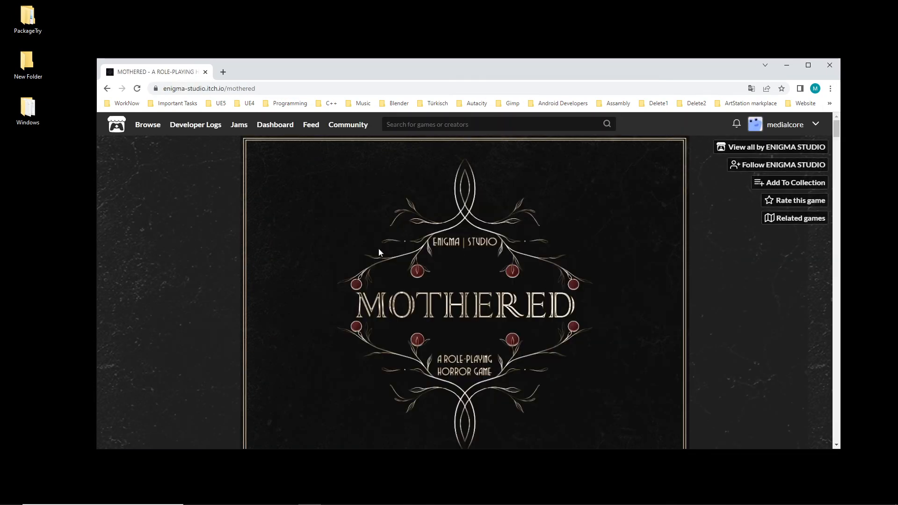
Step: Examine the MOTHERED page's description, purchase section and screenshots, and go back to the listing
scroll(568, 296, down, 10)
scroll(668, 344, down, 10)
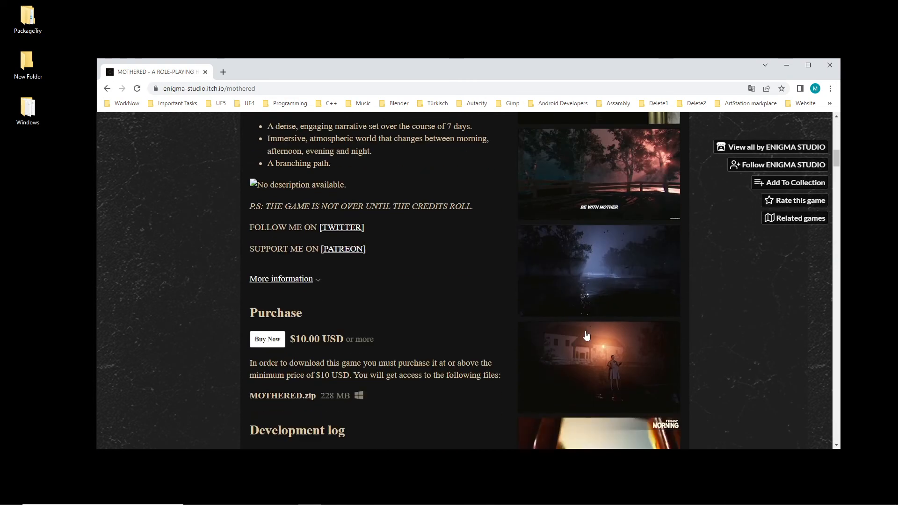
scroll(557, 380, up, 20)
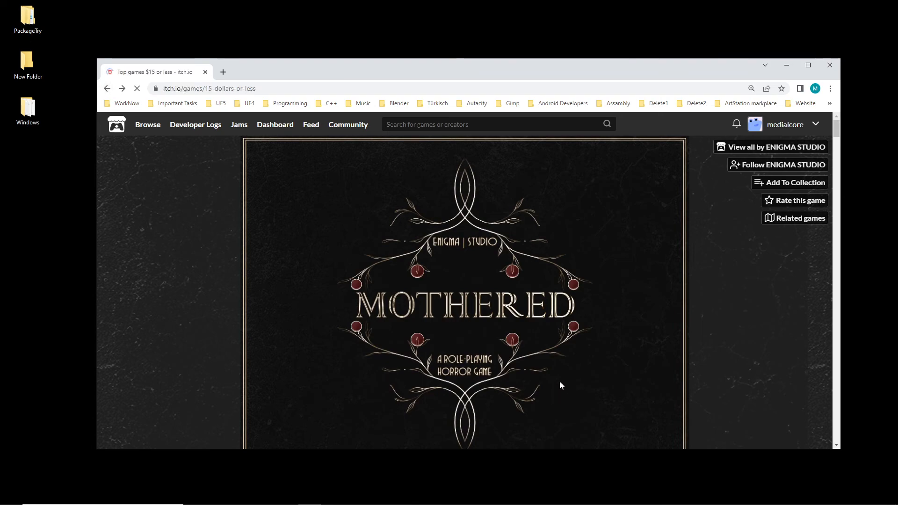
Step: Open the Barbershop Simulator VR page, examine its themed background and content, and return to the game listing
scroll(601, 311, down, 6)
scroll(603, 299, up, 5)
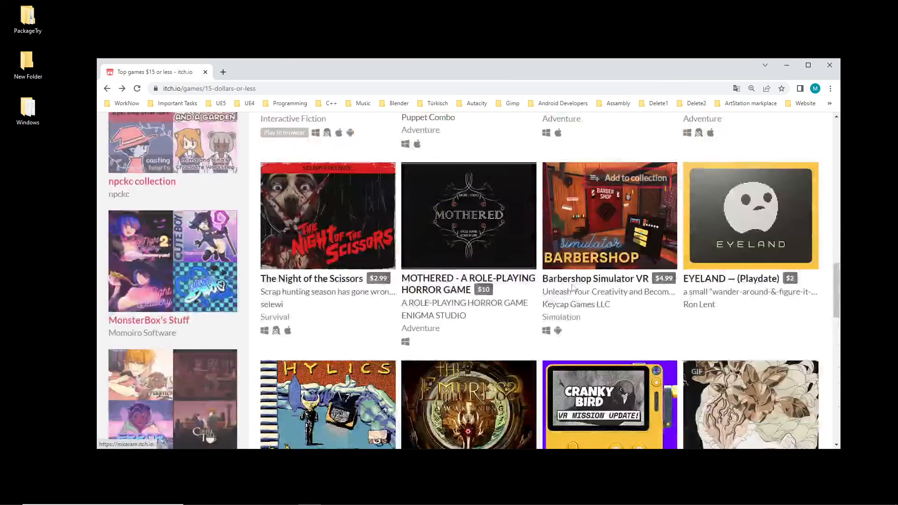
click(608, 239)
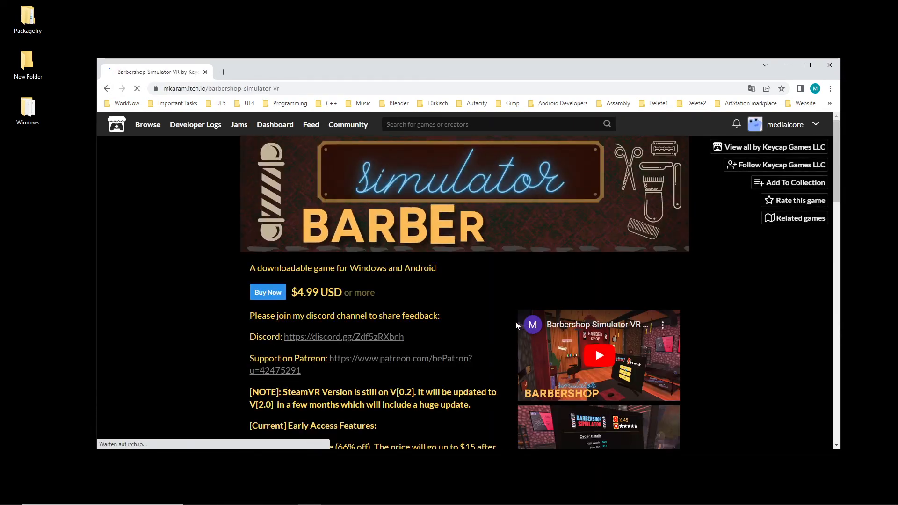
scroll(514, 308, down, 15)
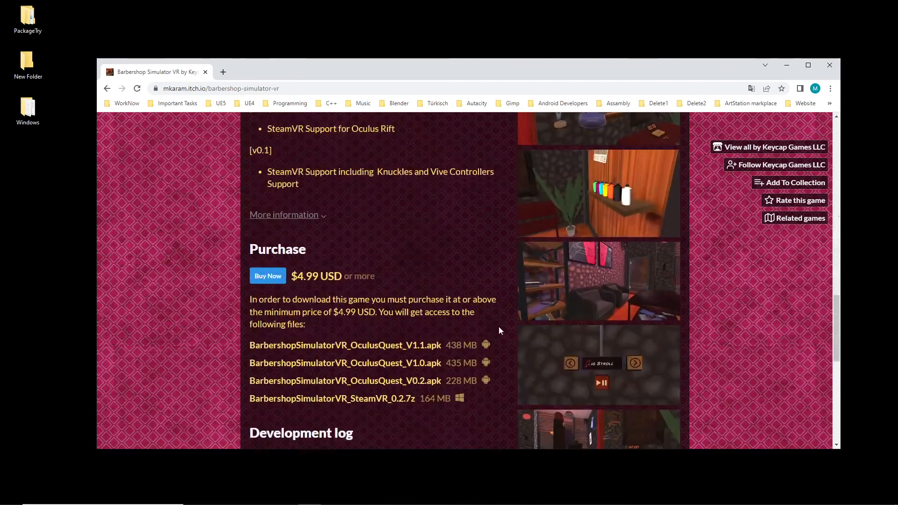
scroll(500, 329, up, 15)
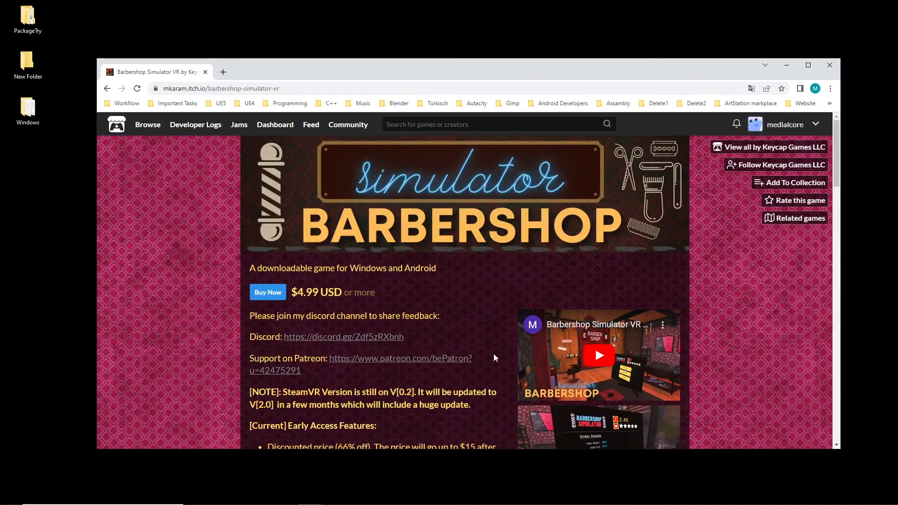
click(107, 88)
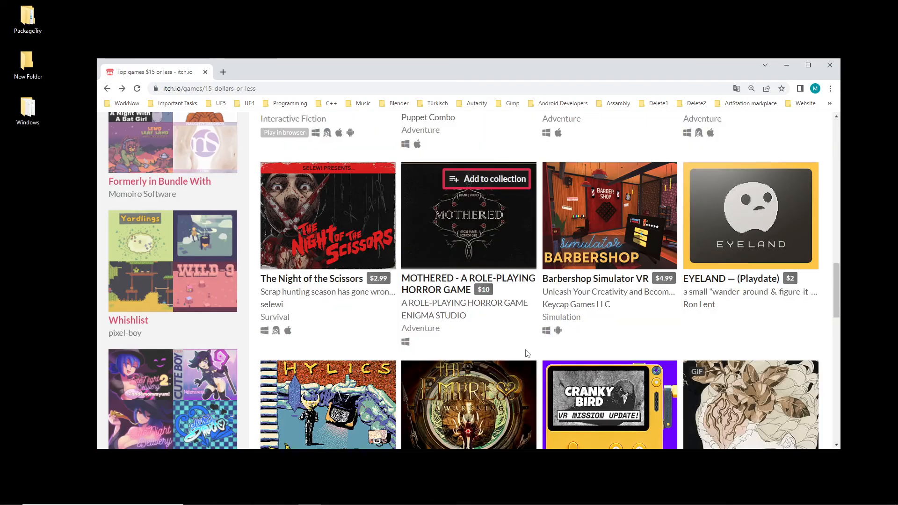
Step: Find A Mortician's Tale in the listing and examine its page's banner, reviews, awards and screenshots
scroll(525, 344, down, 7)
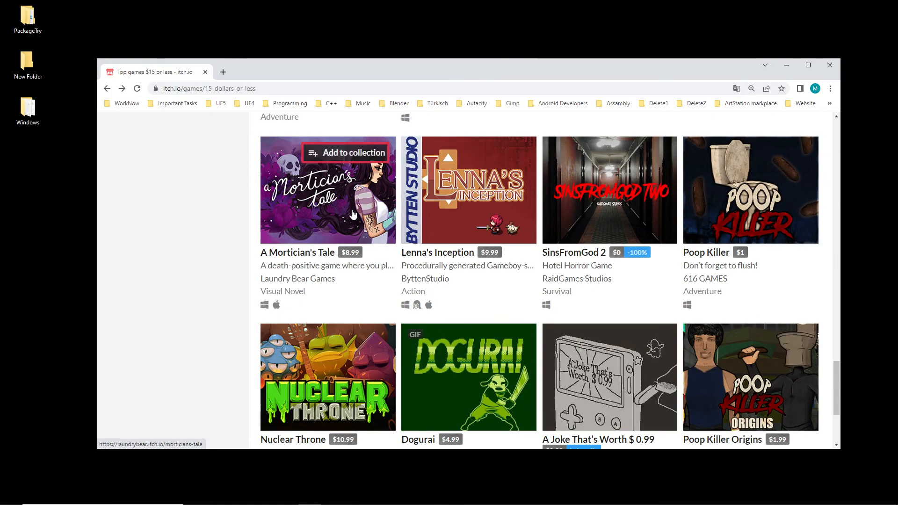
click(353, 216)
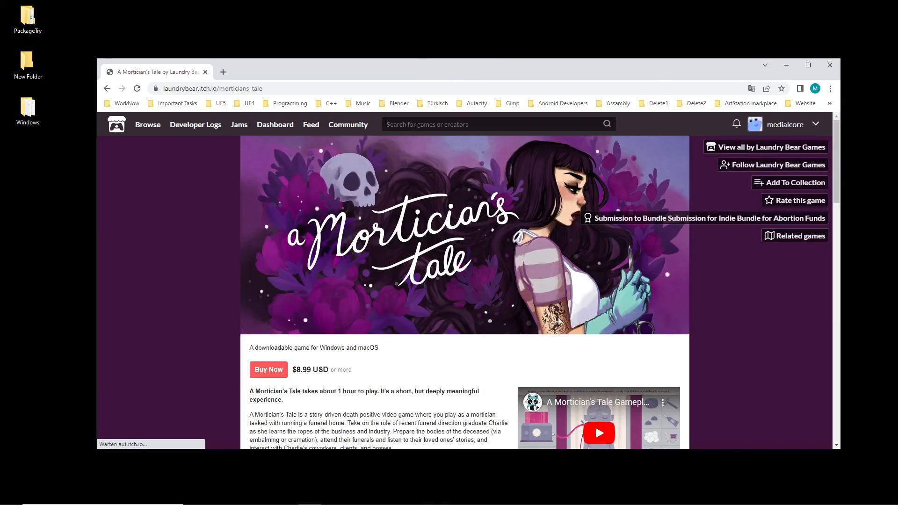
scroll(670, 336, down, 4)
scroll(671, 336, down, 12)
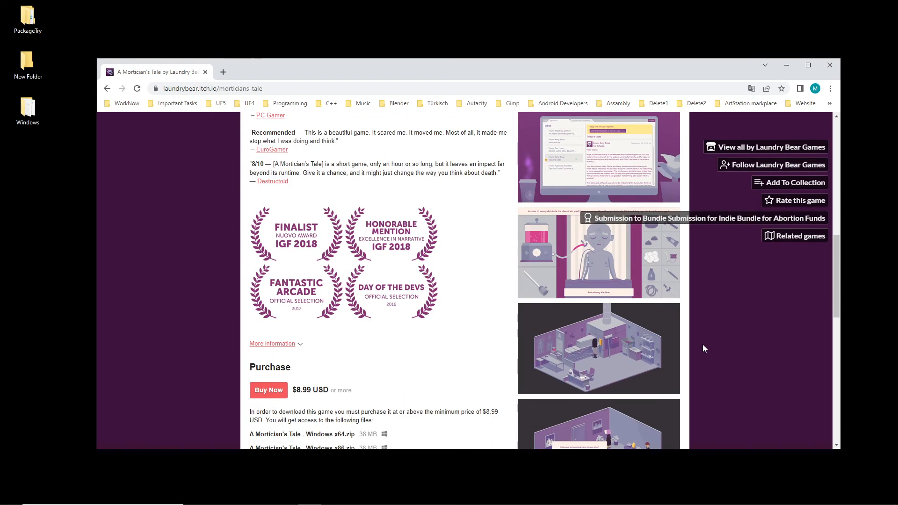
scroll(701, 354, down, 3)
scroll(700, 353, up, 9)
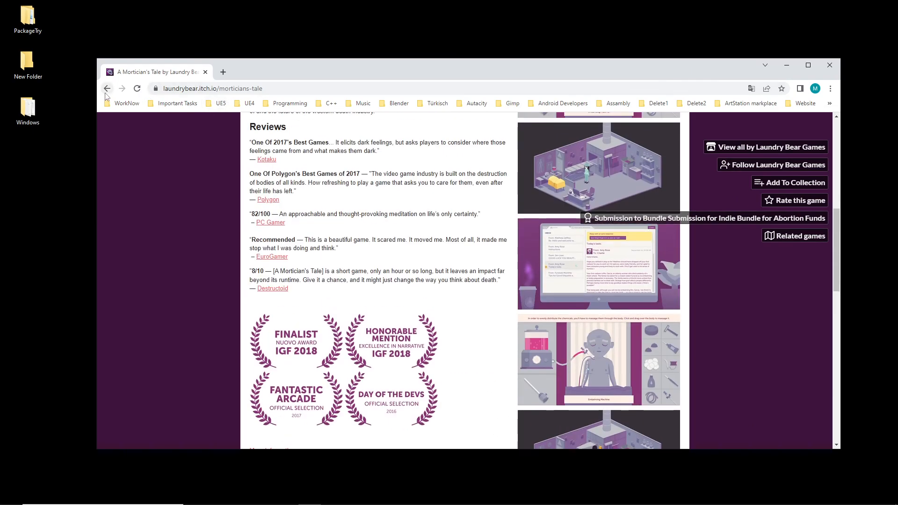
Step: Return to the $15 or less listing and look through more games for another example page
key(alt+Left)
scroll(655, 365, down, 5)
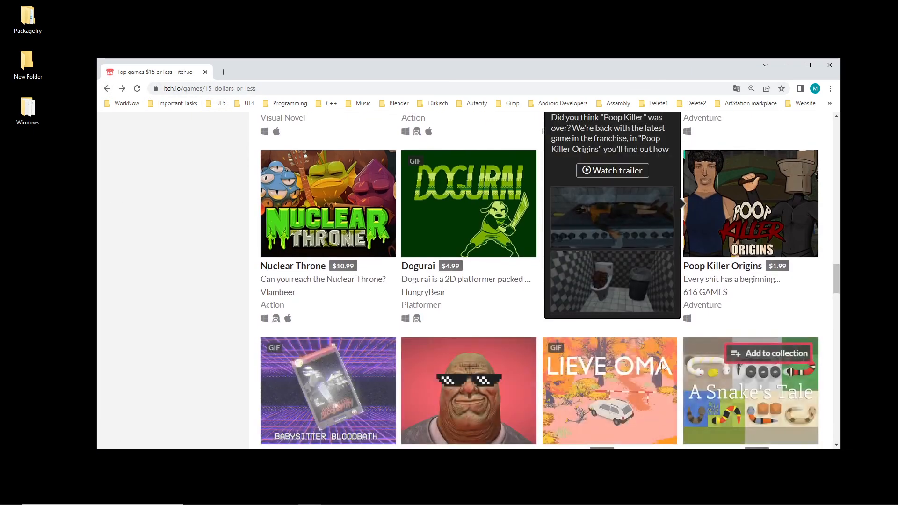
scroll(593, 365, down, 3)
scroll(684, 375, down, 4)
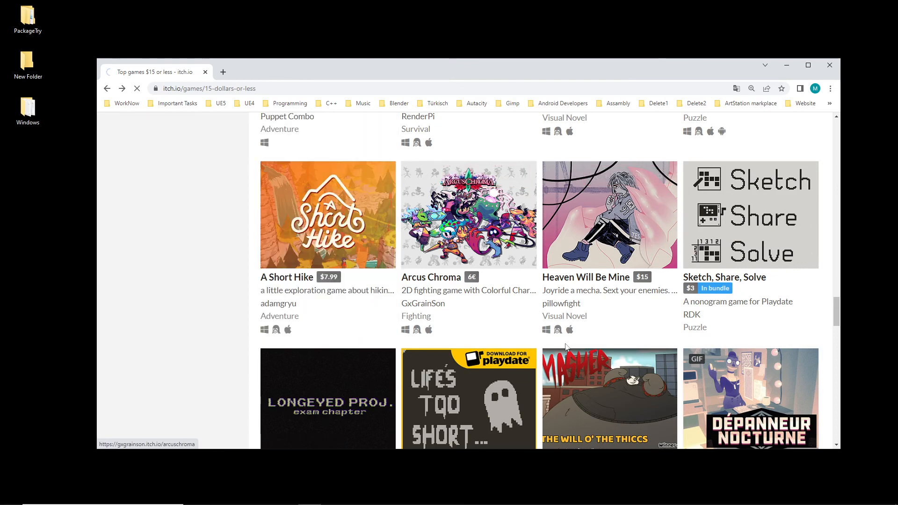
Step: Open the Arcus Chroma page, examine its patterned background, videos, screenshots and purchase section, and return to the listing
click(467, 215)
scroll(569, 351, down, 7)
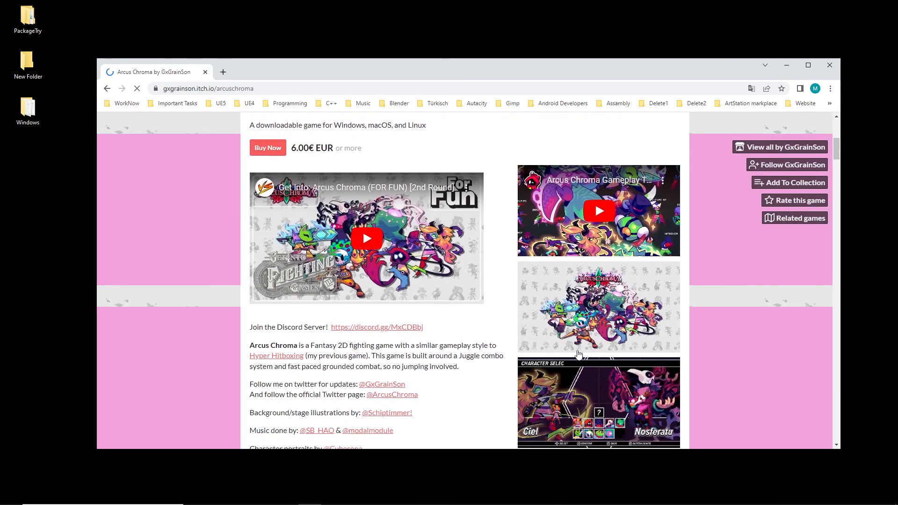
scroll(579, 354, down, 10)
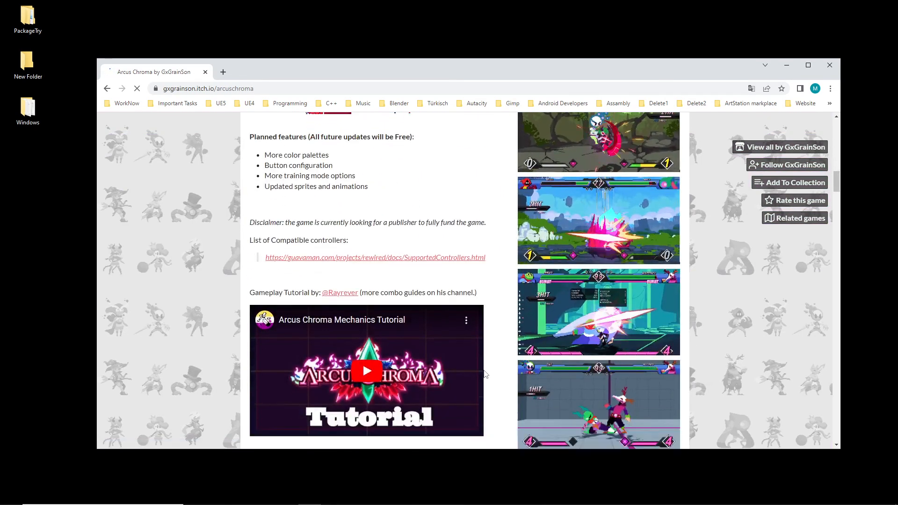
scroll(491, 372, down, 4)
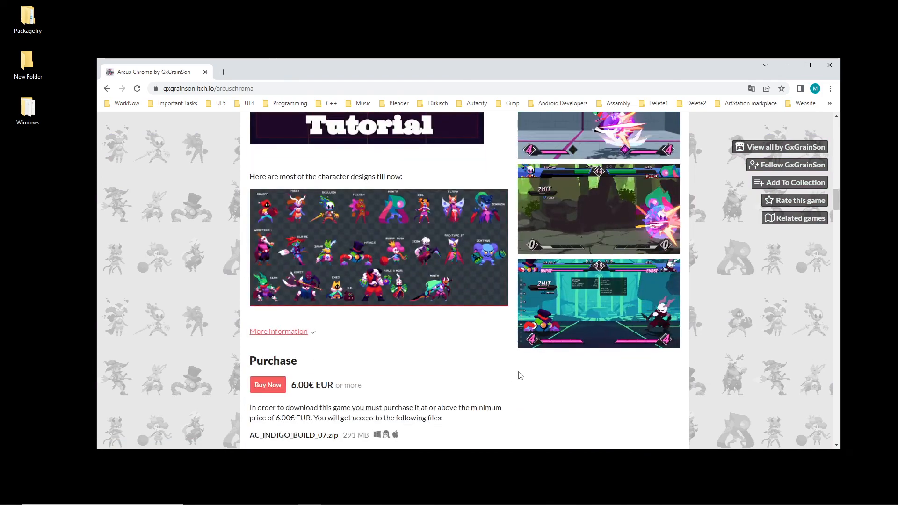
scroll(433, 356, down, 5)
scroll(487, 281, up, 20)
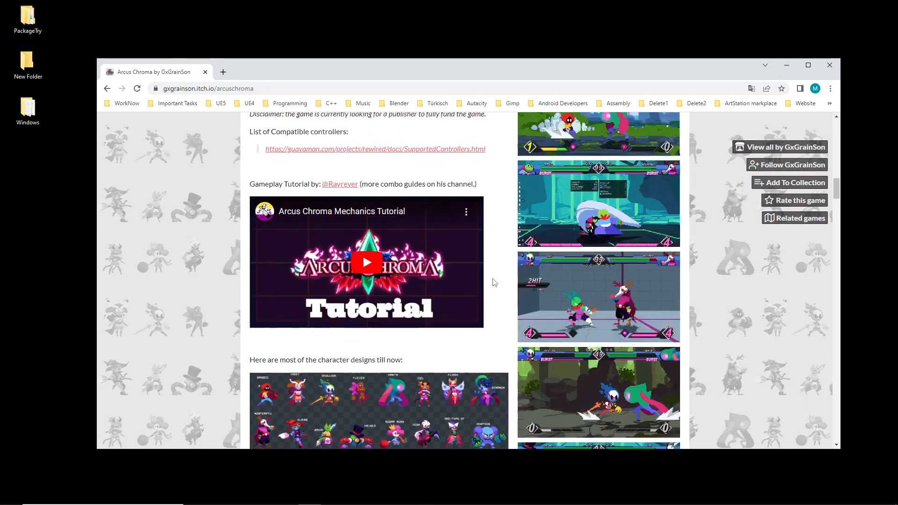
click(107, 89)
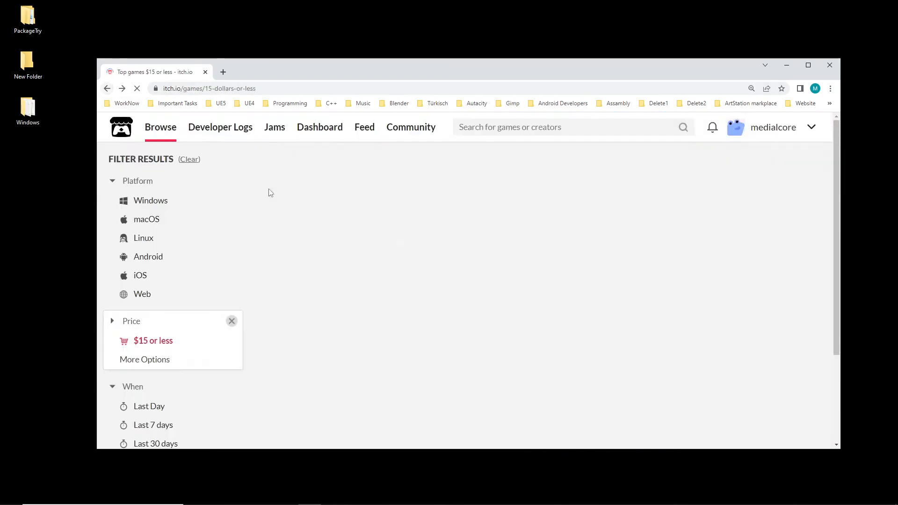
Step: Open the unfiltered listing of all games and search the site for "Jumi Jumi Ha"
scroll(534, 263, down, 15)
scroll(534, 263, up, 15)
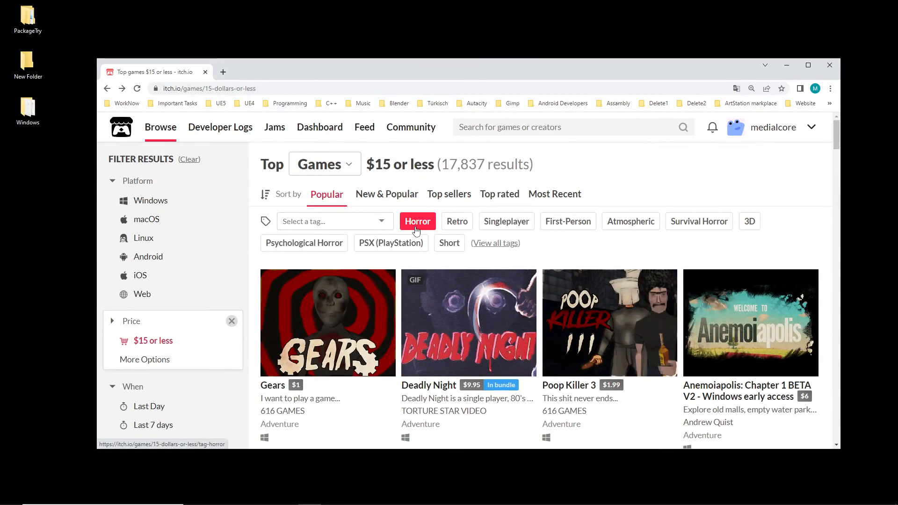
click(168, 133)
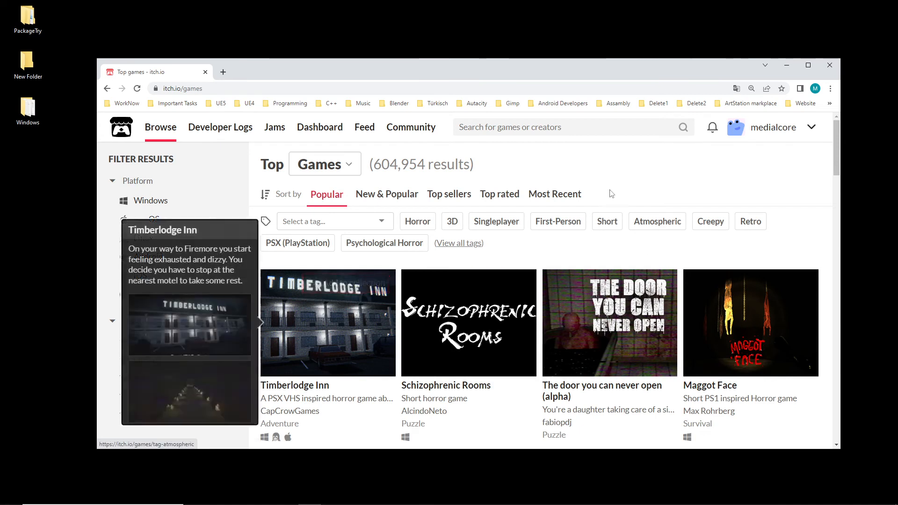
click(505, 131)
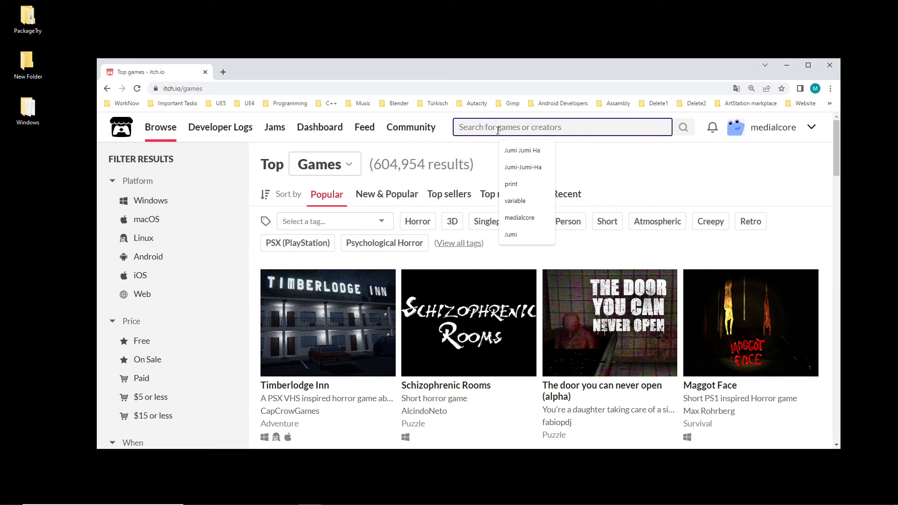
text(Jumi Jumi Ha)
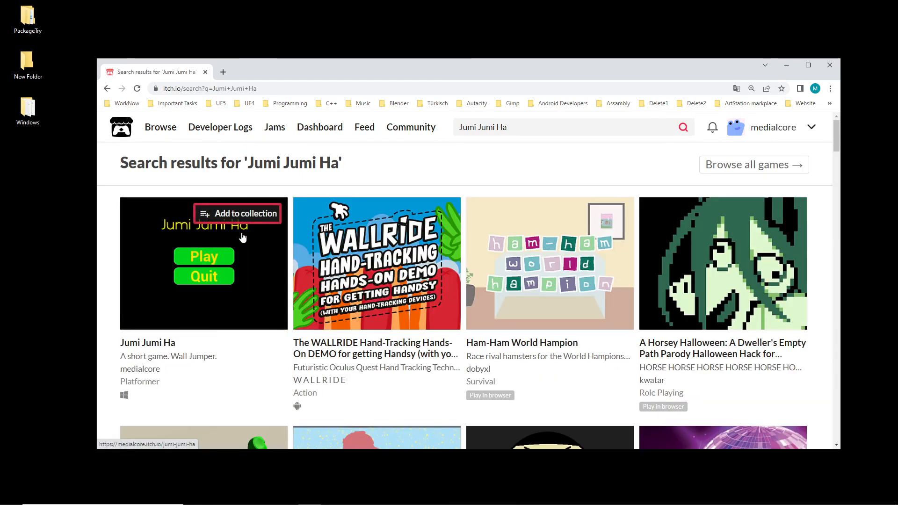
mouse_move(249, 214)
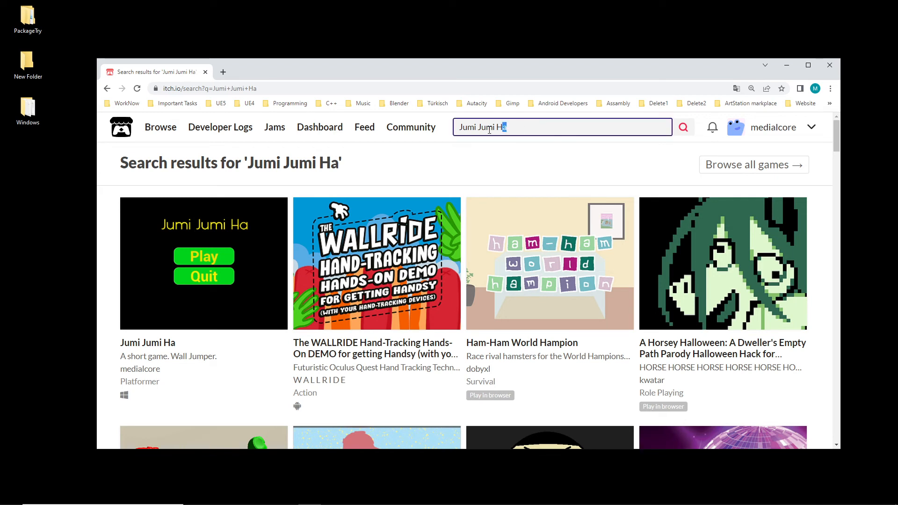
Step: Search the site for the creator "medialcore", and follow with a search for the altered title "Jumi Jumi Hi"
key(BackSpace)
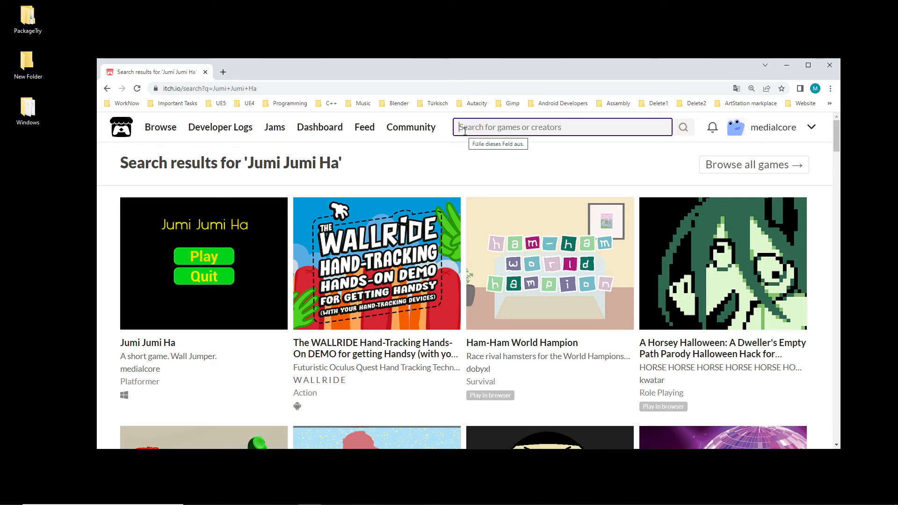
text(medialcore)
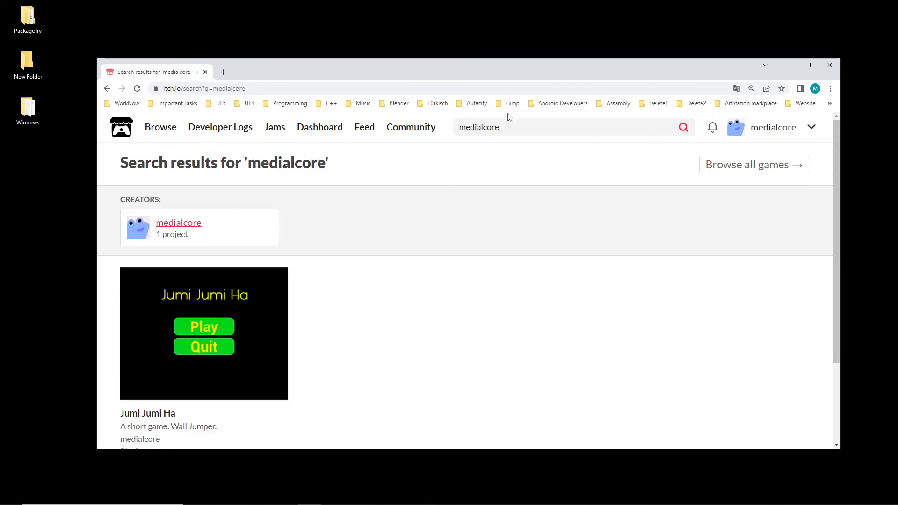
drag(508, 125, 408, 139)
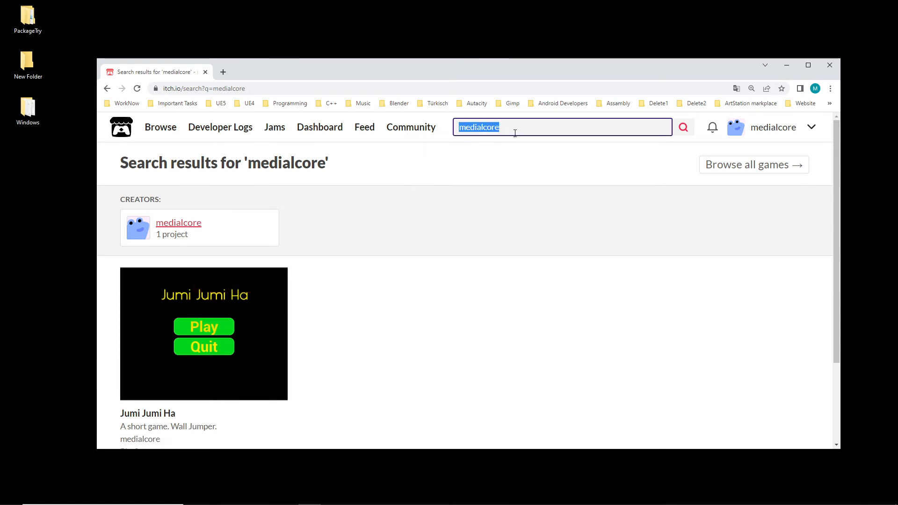
text(Jumi Jumi Hi)
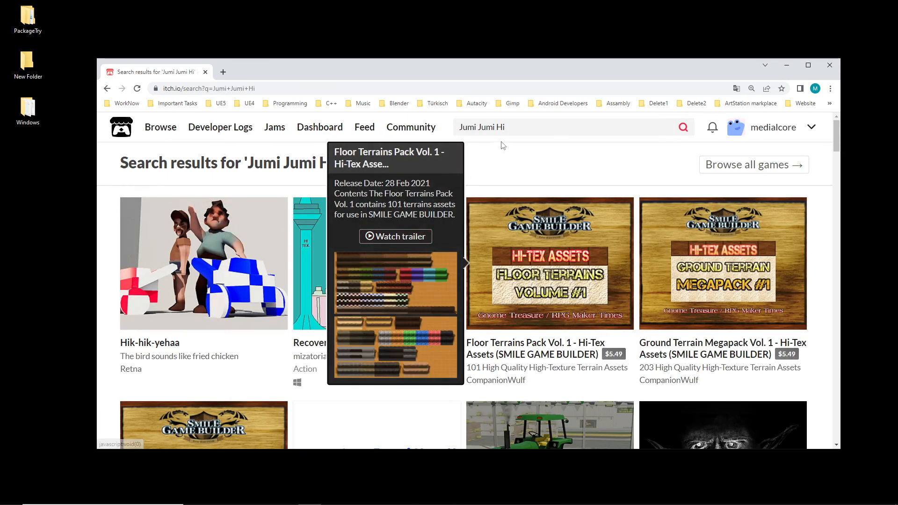
Step: Repeat the search with the exact title "Jumi Jumi Ha" and look through the results
click(519, 128)
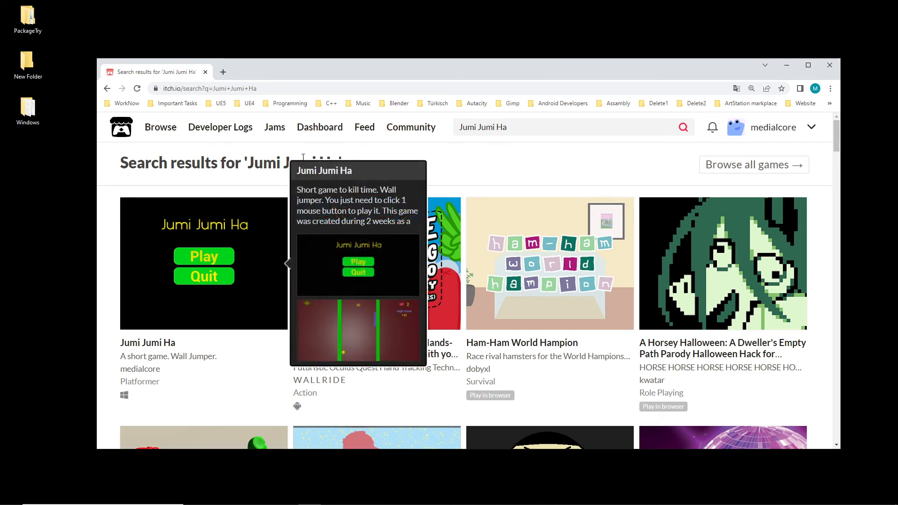
scroll(207, 270, down, 4)
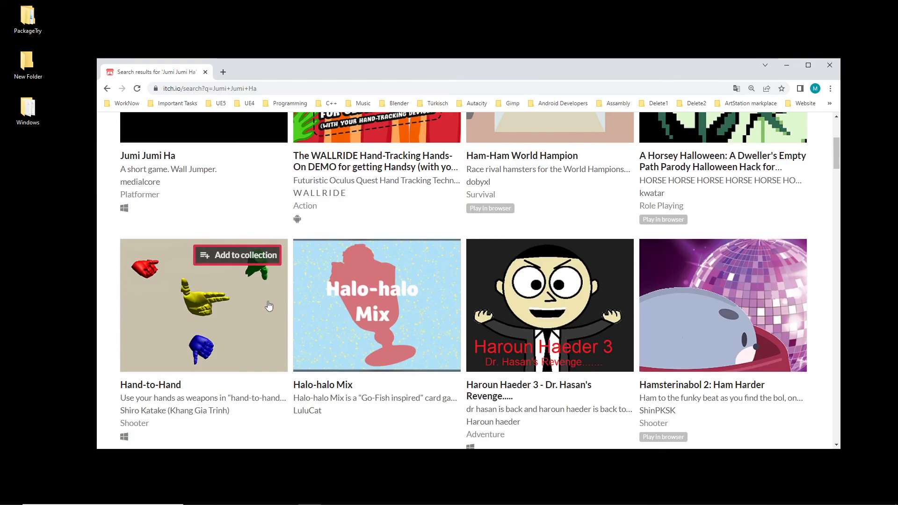
scroll(267, 304, up, 2)
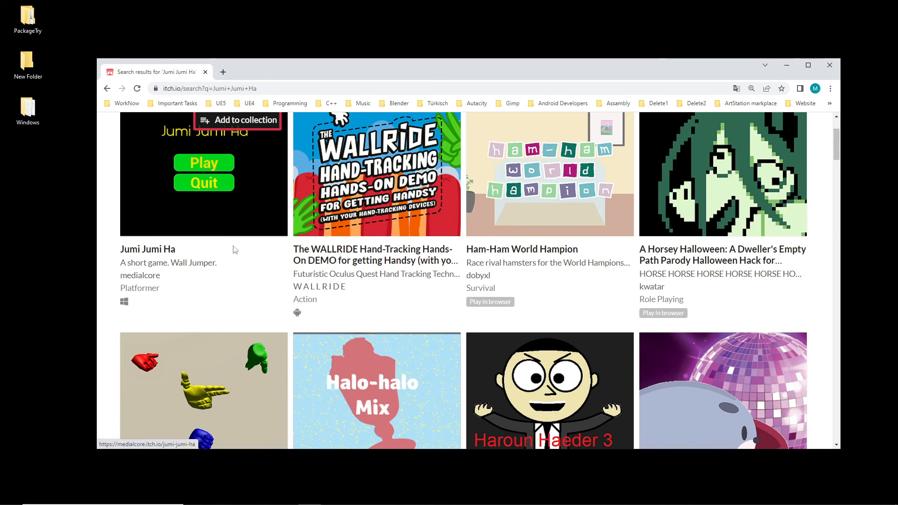
scroll(235, 250, up, 2)
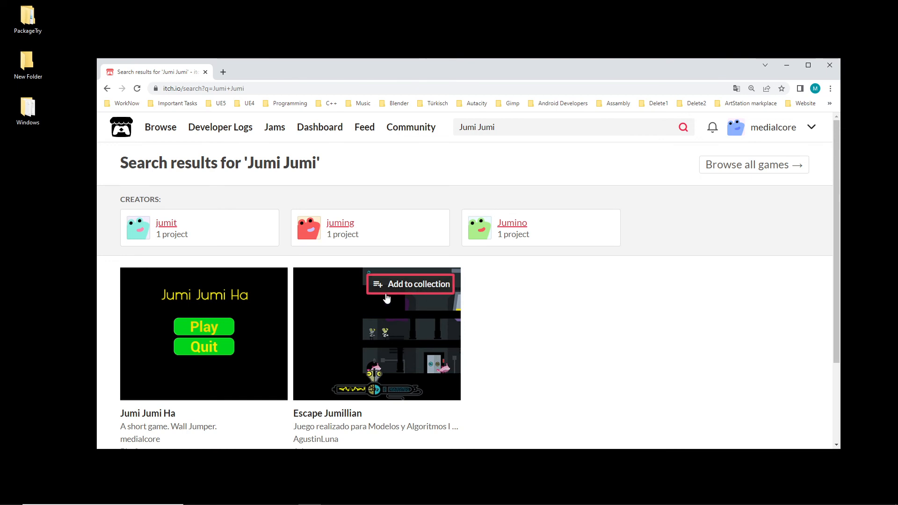
Step: Search with the shortened titles "Jumi Jumi" and "Jumi", and check the games and creators listed for each
scroll(386, 298, down, 2)
scroll(493, 323, up, 2)
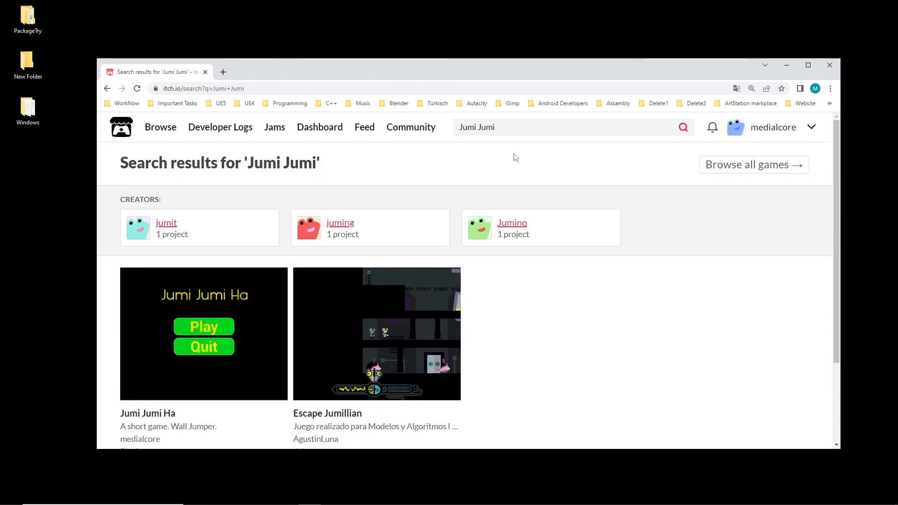
click(506, 128)
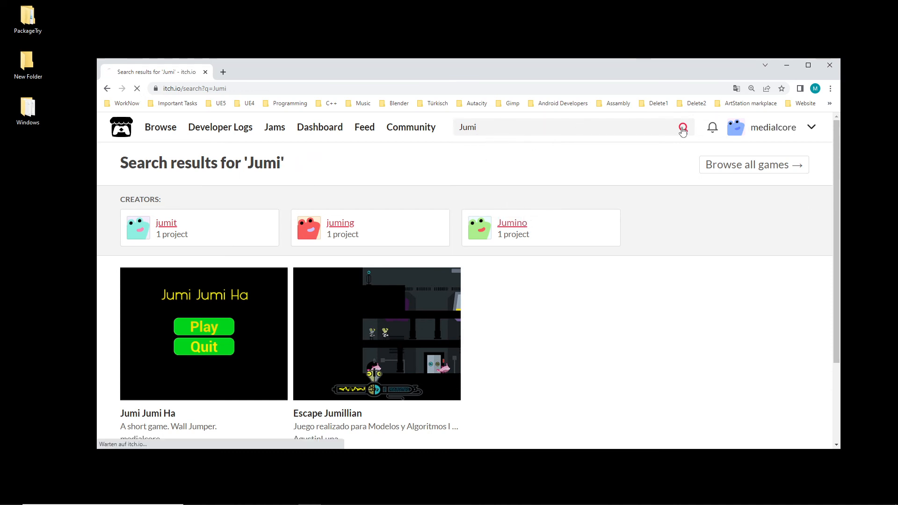
scroll(480, 329, down, 2)
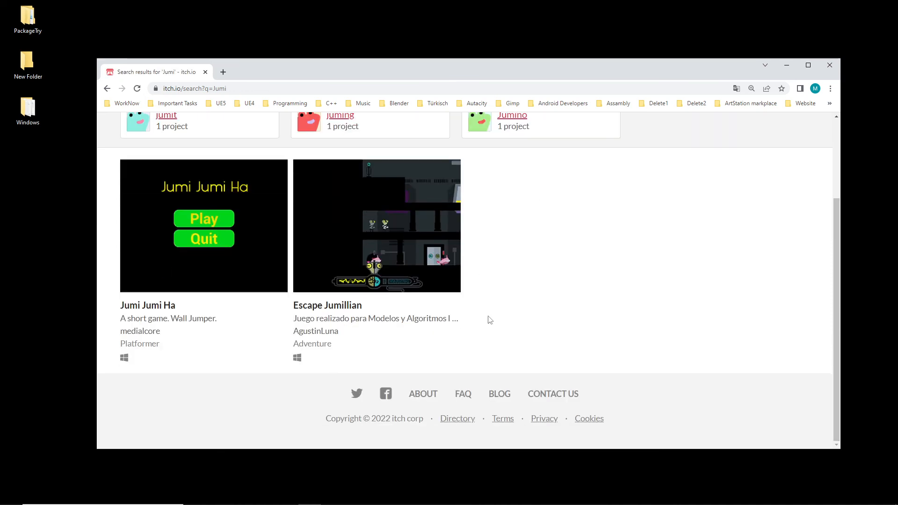
scroll(487, 317, up, 3)
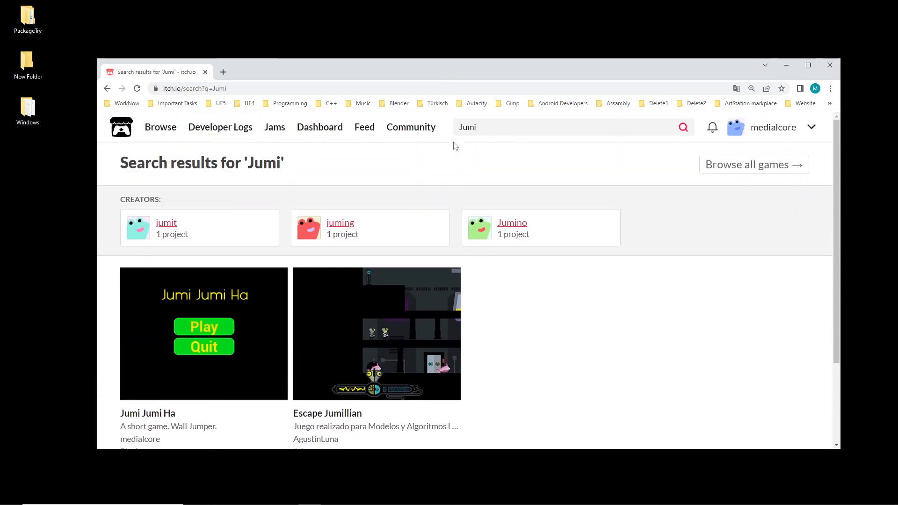
Step: Search for the full title "Jumi Jumi Ha" and open the game's page from the results
click(499, 131)
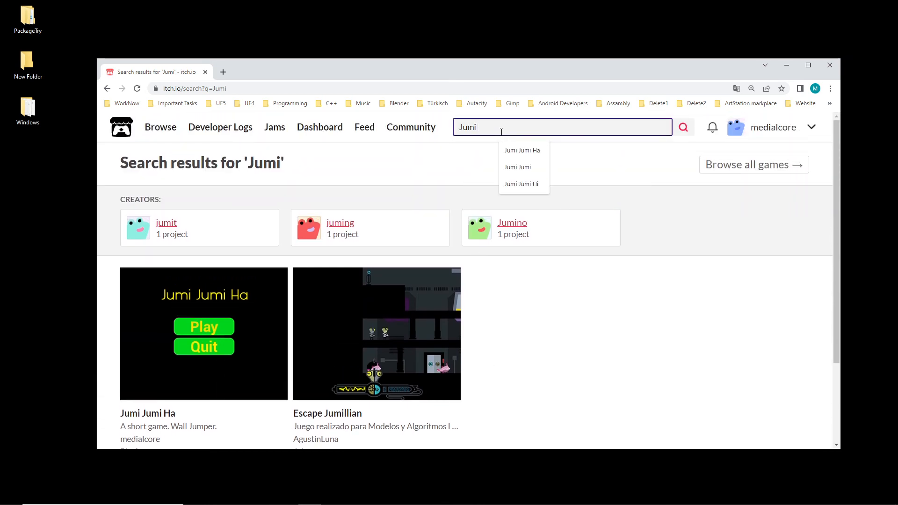
text(Jumi)
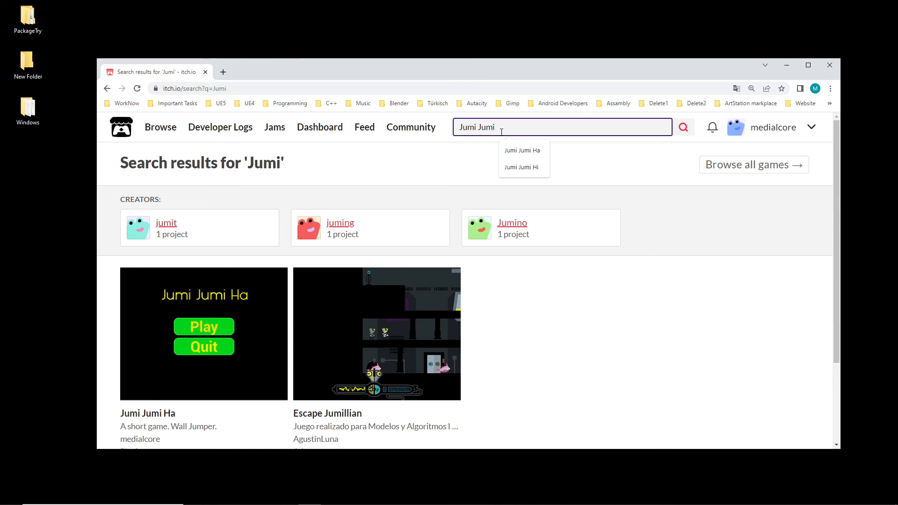
text( Ha)
key(Return)
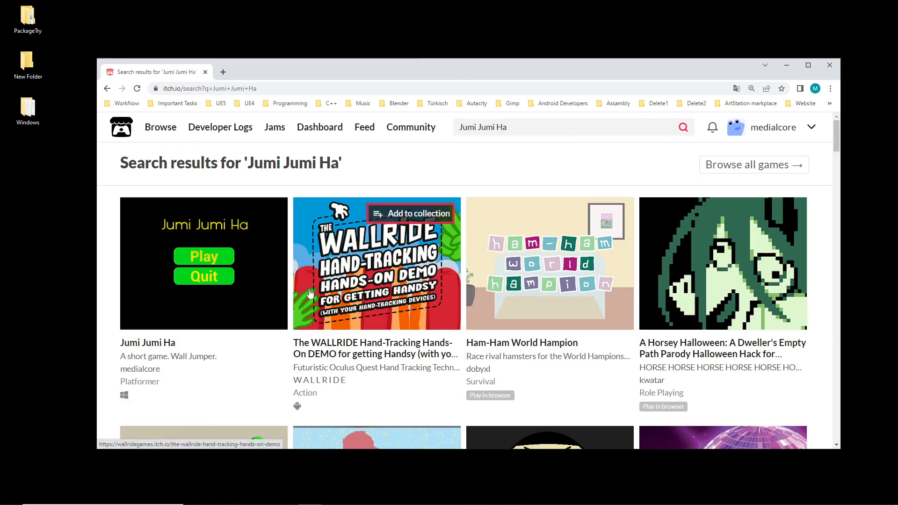
click(281, 319)
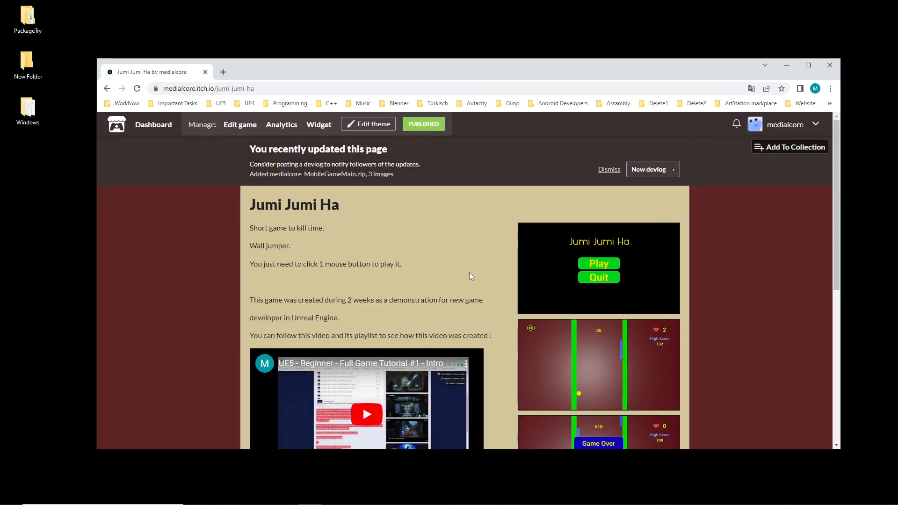
Step: Examine the published Jumi Jumi Ha page's description, embedded video, screenshots, install instructions, download section and comments
scroll(619, 299, down, 6)
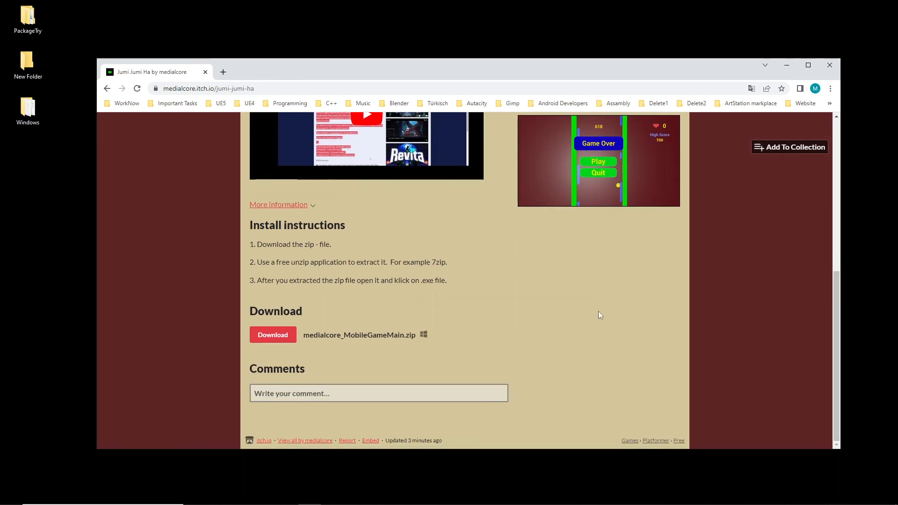
scroll(398, 280, up, 4)
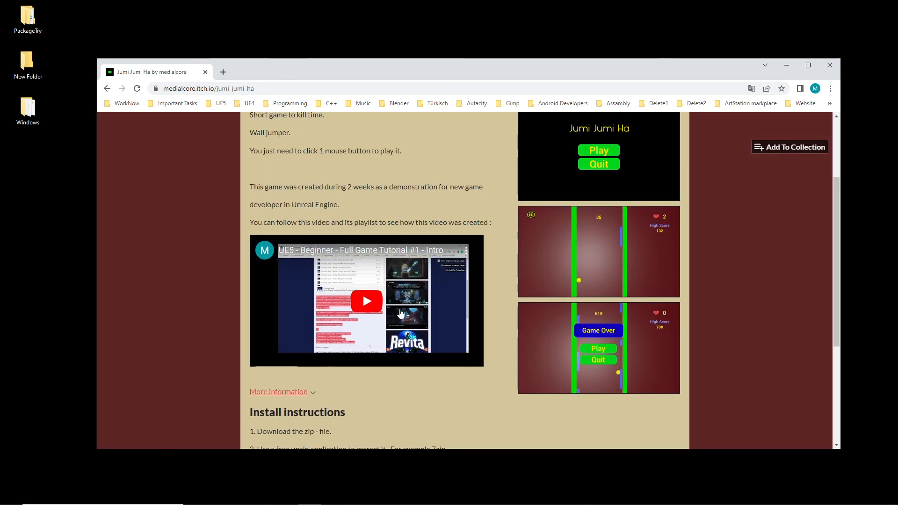
scroll(401, 314, up, 3)
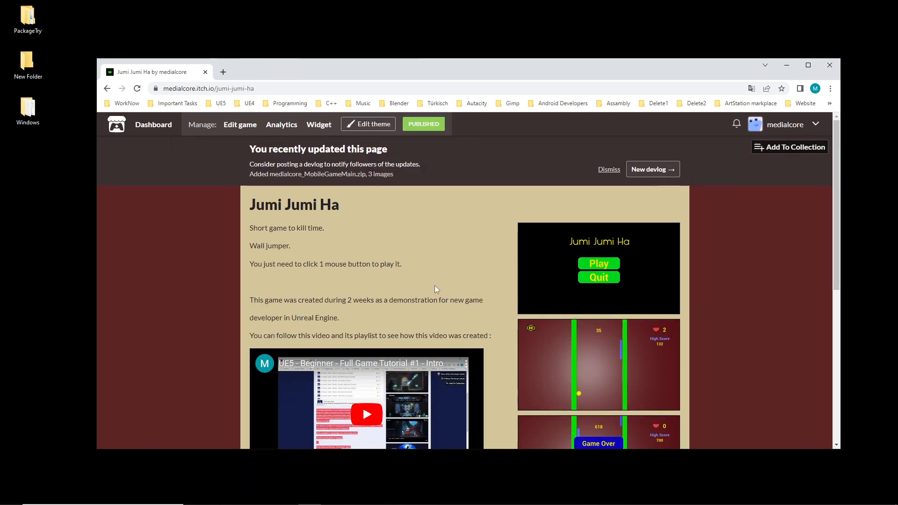
scroll(513, 319, down, 4)
scroll(499, 356, down, 3)
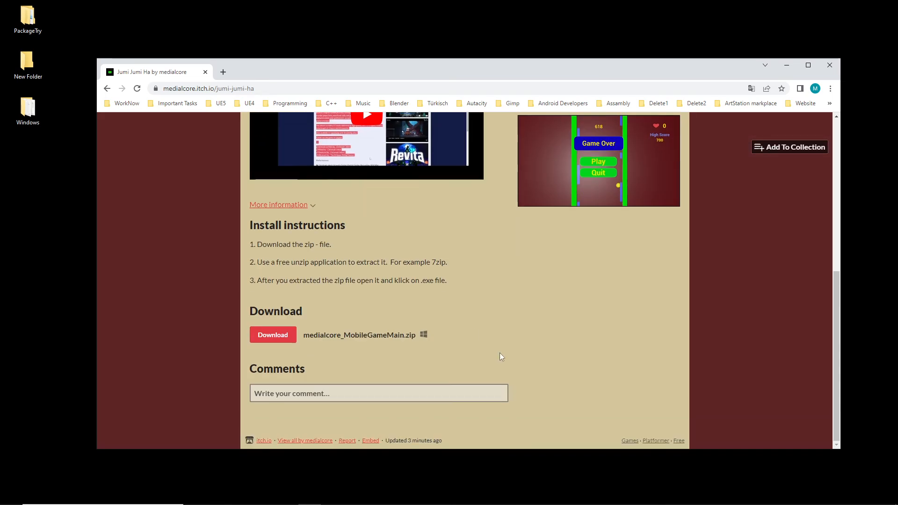
scroll(499, 355, up, 5)
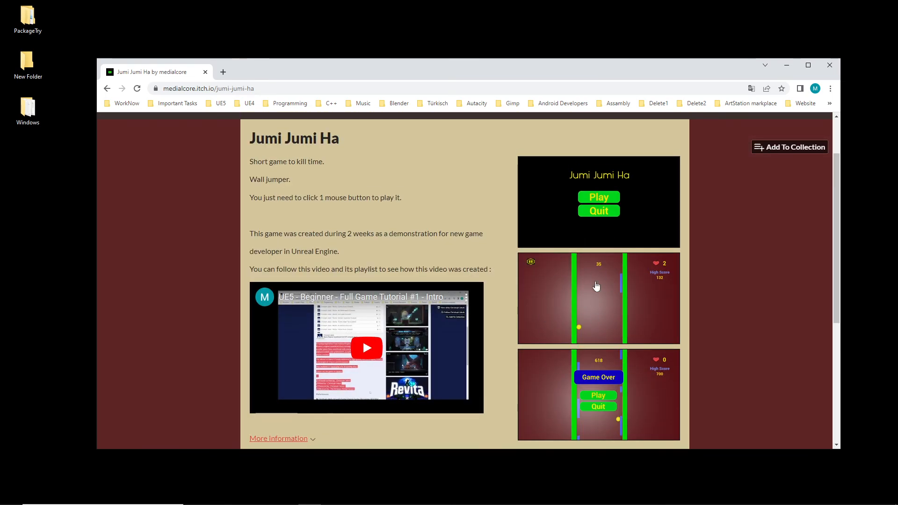
scroll(625, 348, down, 3)
scroll(622, 375, down, 2)
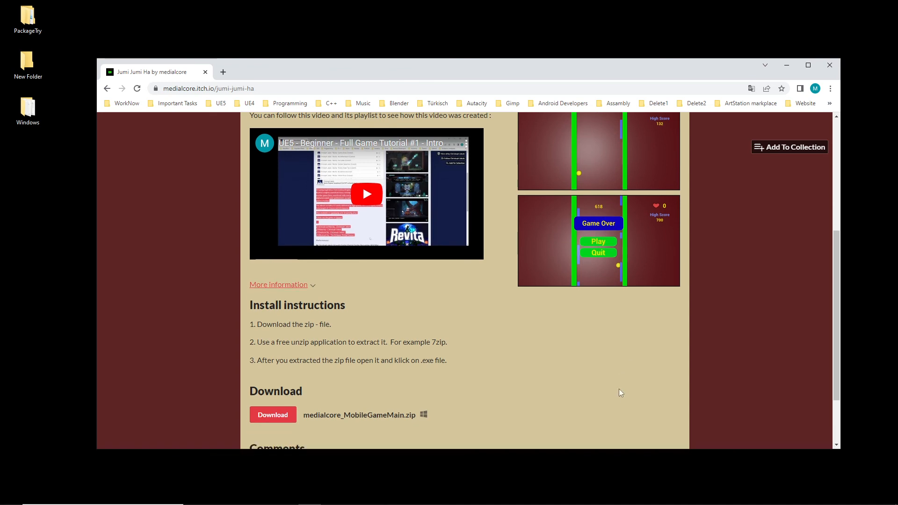
scroll(617, 346, up, 5)
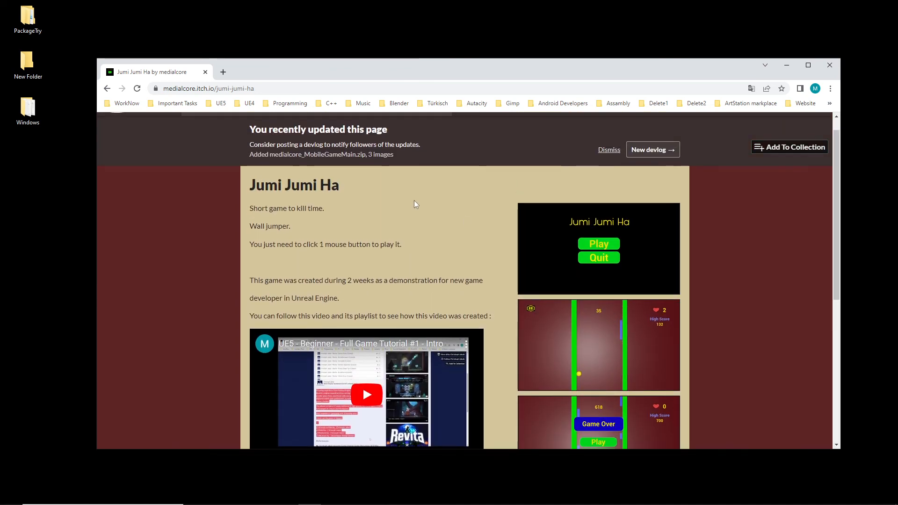
scroll(415, 202, up, 1)
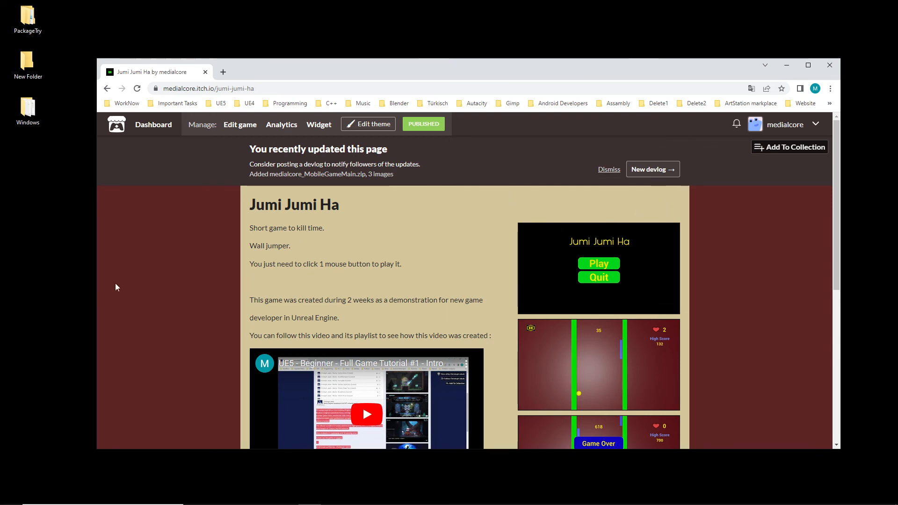
scroll(518, 330, down, 6)
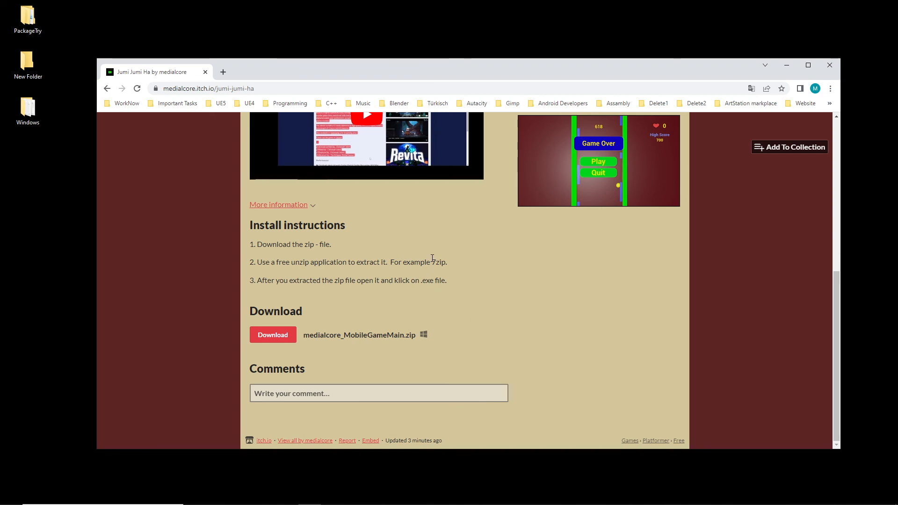
Step: Open the Jumi Jumi Ha project for editing and review its classification metadata down to the accessibility and audience settings
scroll(436, 260, up, 6)
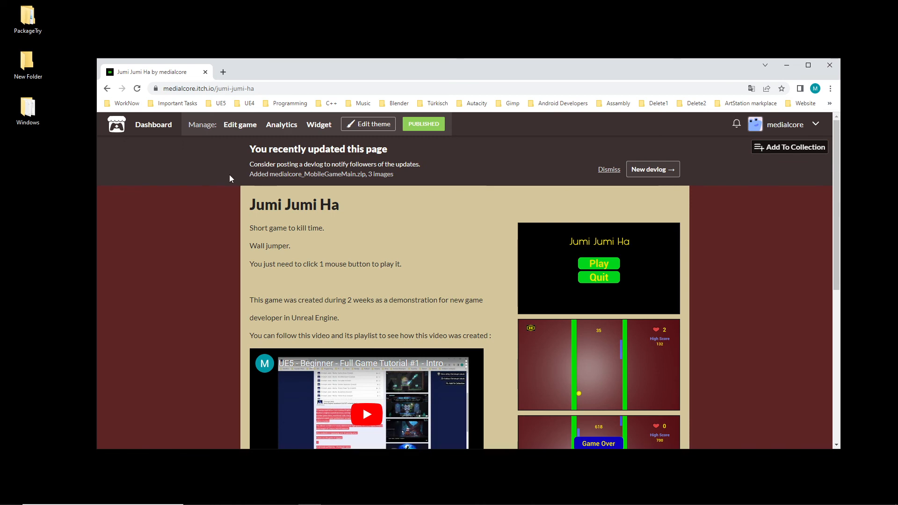
click(240, 125)
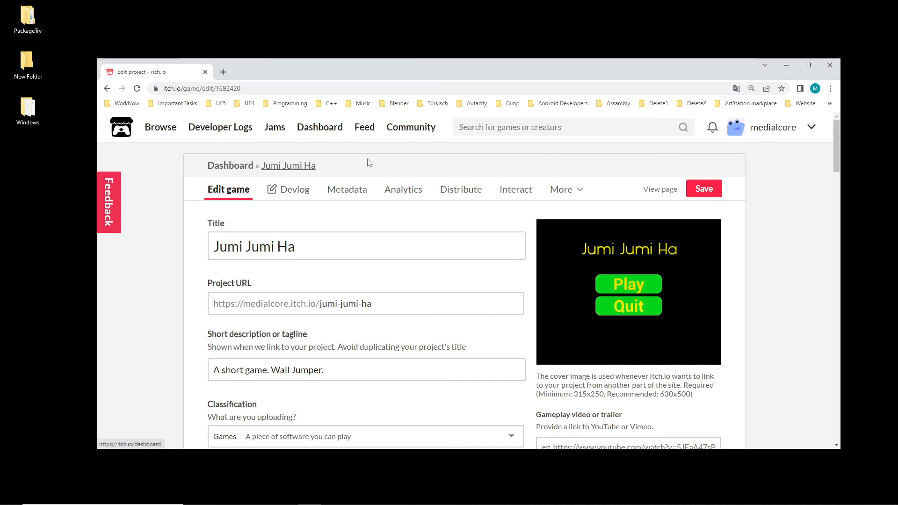
click(347, 189)
scroll(468, 290, down, 6)
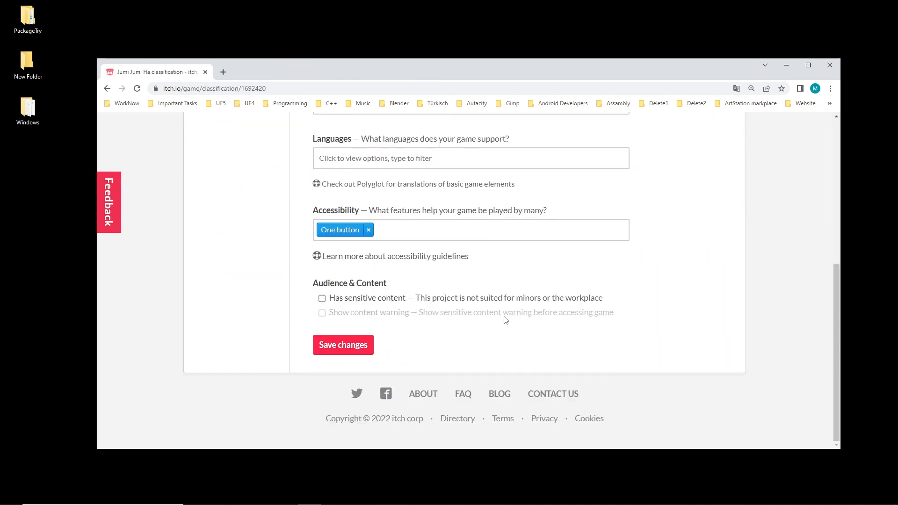
scroll(506, 318, up, 10)
Step: Look through the game's distribution options: the website widget and its code, the game embedding and the download keys
click(406, 194)
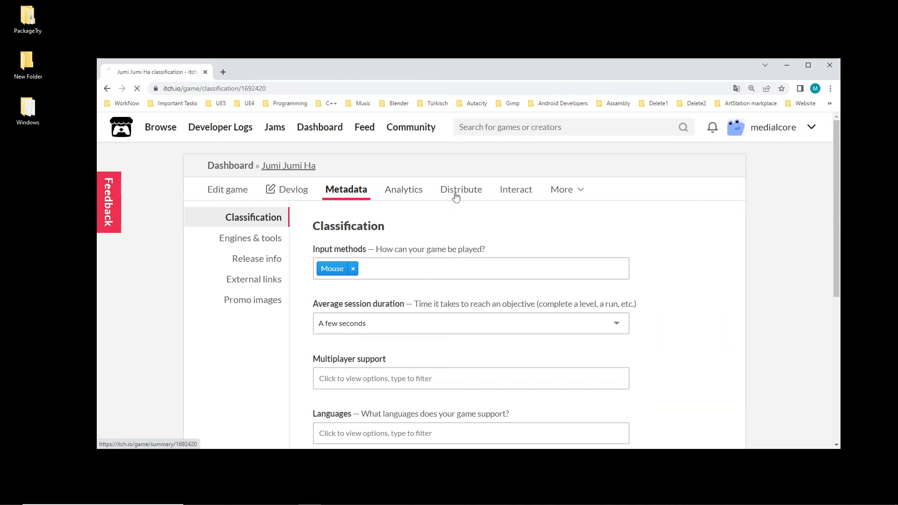
click(466, 195)
scroll(502, 262, down, 10)
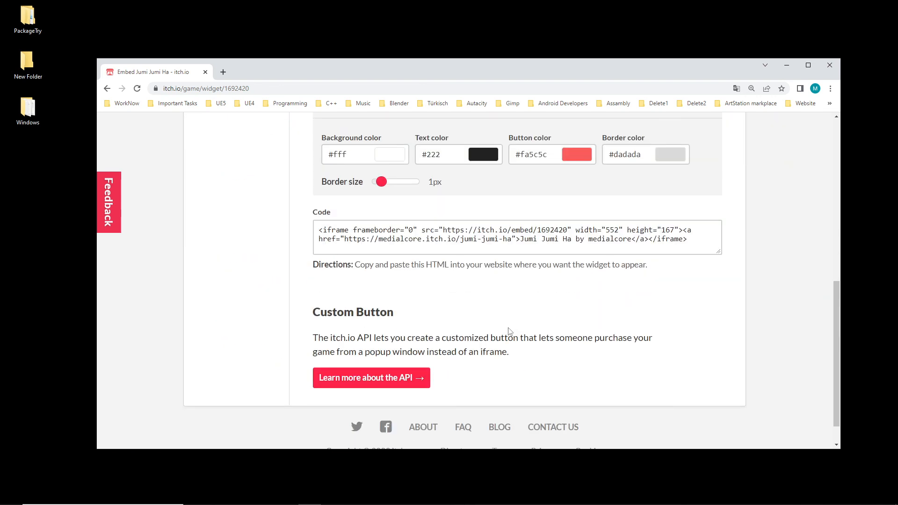
scroll(509, 329, up, 10)
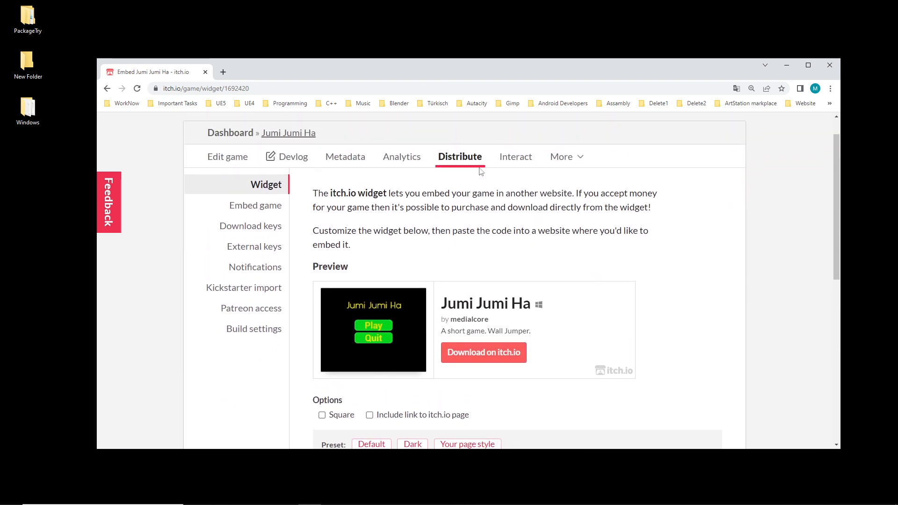
click(267, 209)
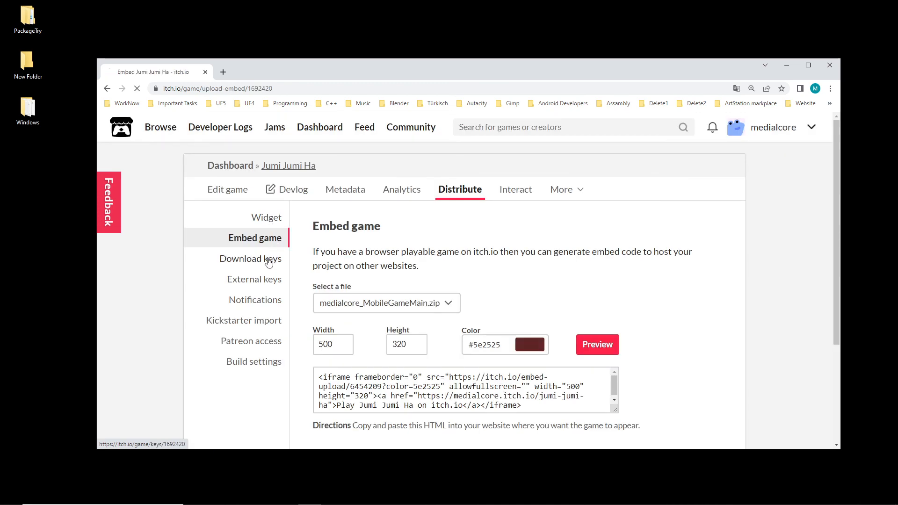
click(269, 258)
scroll(518, 299, down, 4)
scroll(468, 281, up, 5)
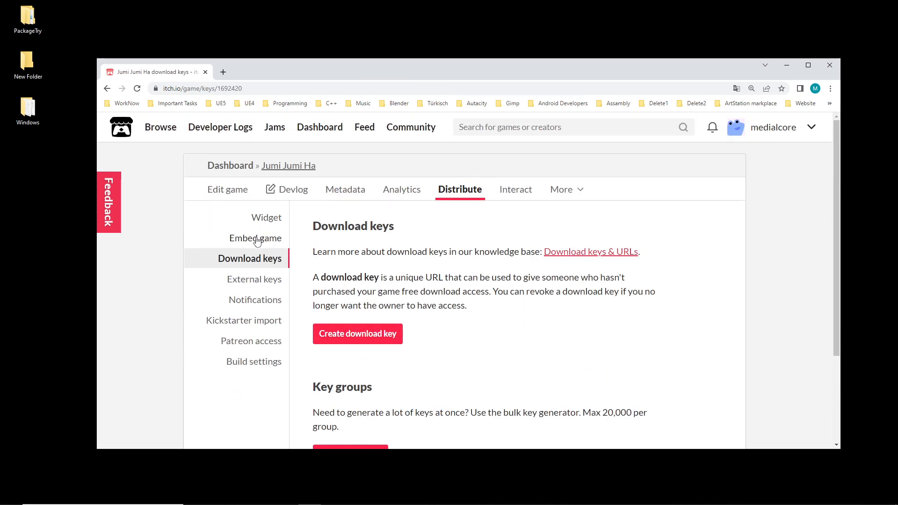
Step: Copy the direct link to the game from the Embed game distribution settings
click(257, 238)
scroll(476, 295, down, 3)
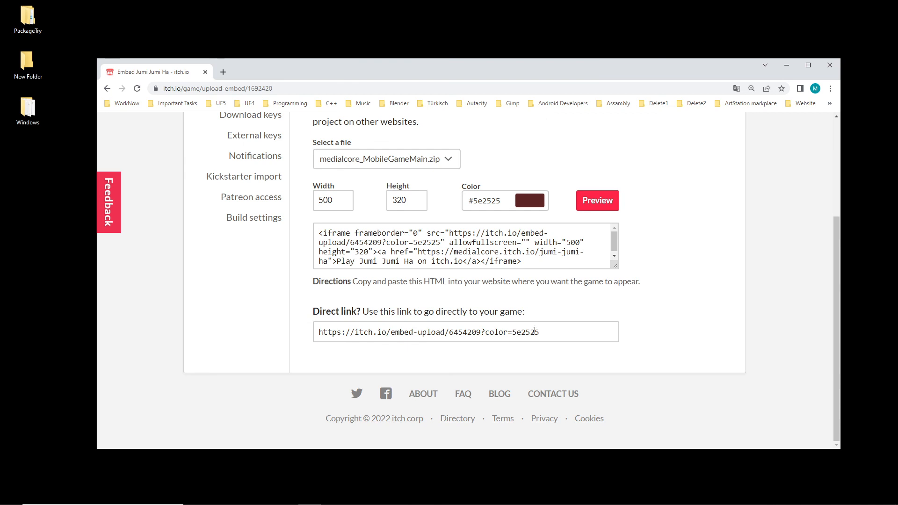
drag(539, 332, 313, 330)
right_click(365, 332)
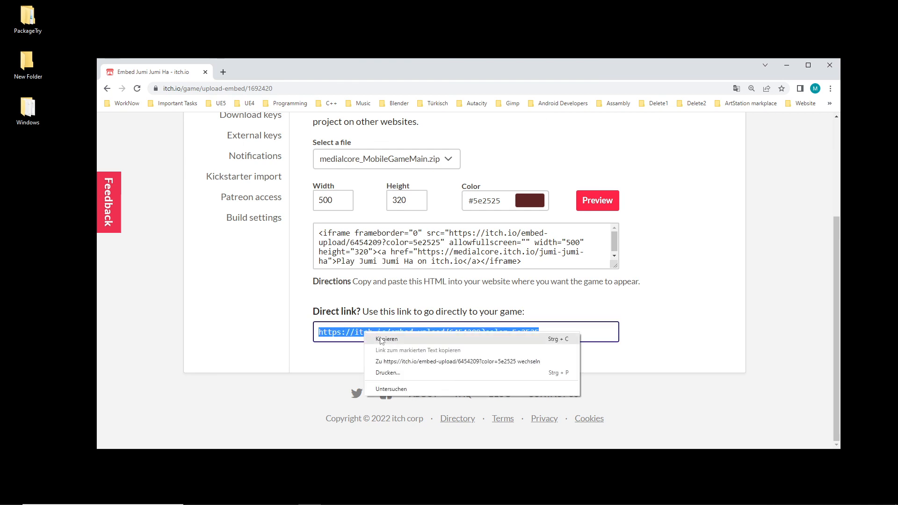
click(439, 342)
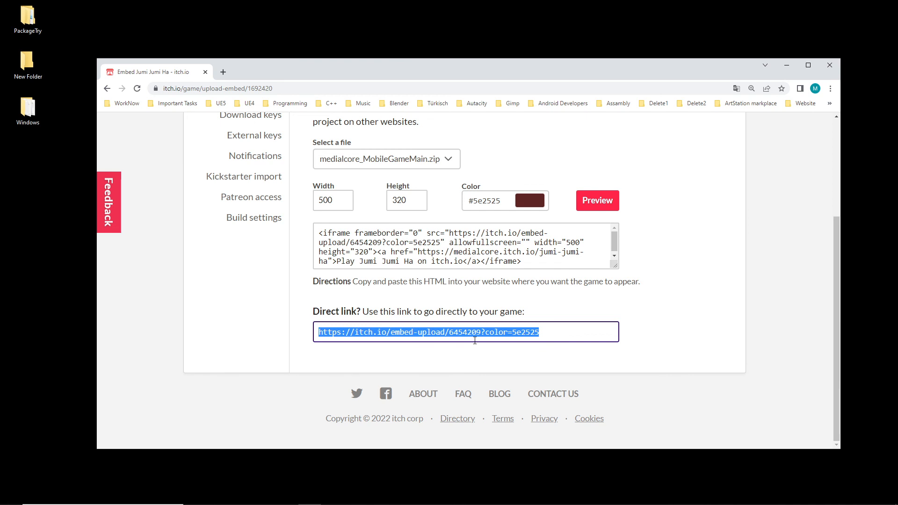
scroll(474, 342, up, 3)
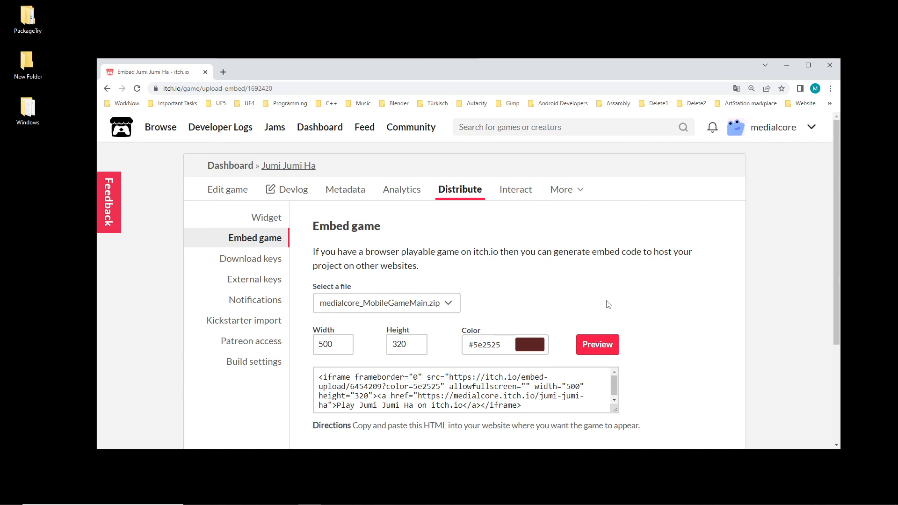
Step: Return to the game's edit form and review its title, classification, release status, cover image and trailer fields
click(234, 189)
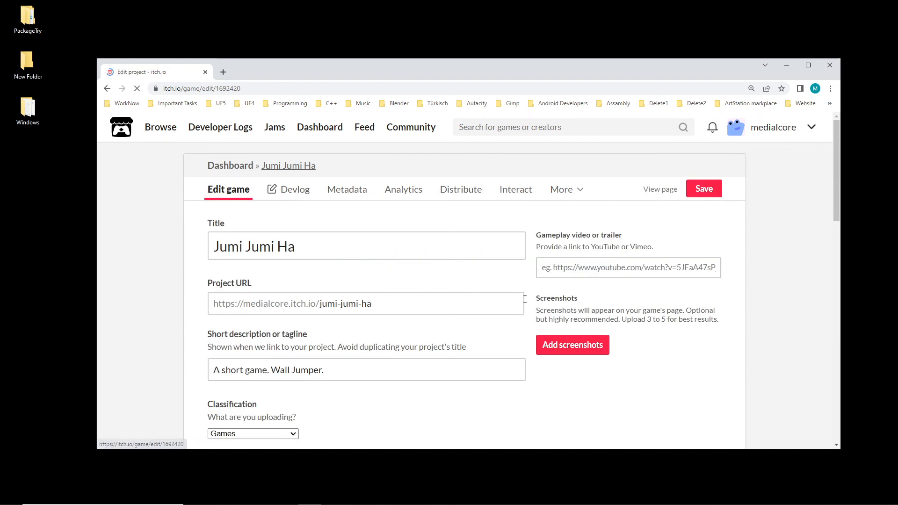
scroll(468, 335, down, 7)
scroll(625, 338, up, 4)
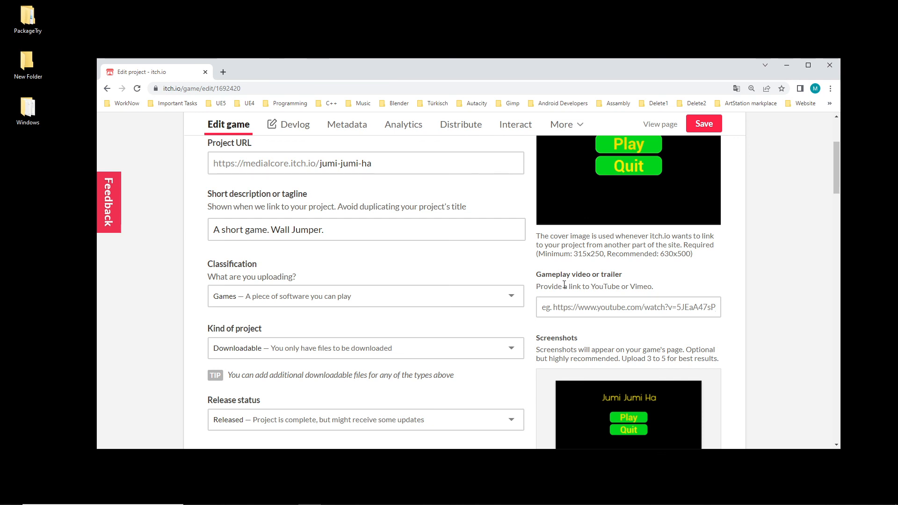
scroll(564, 284, up, 3)
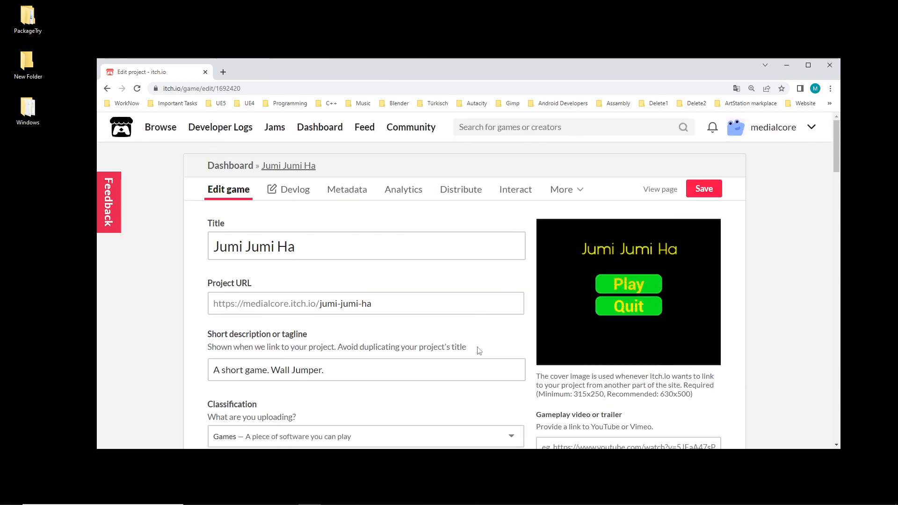
mouse_move(533, 266)
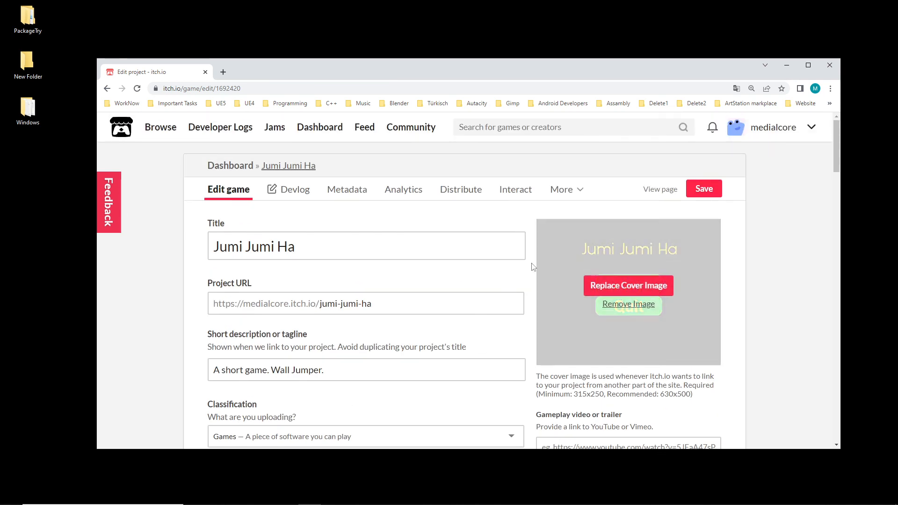